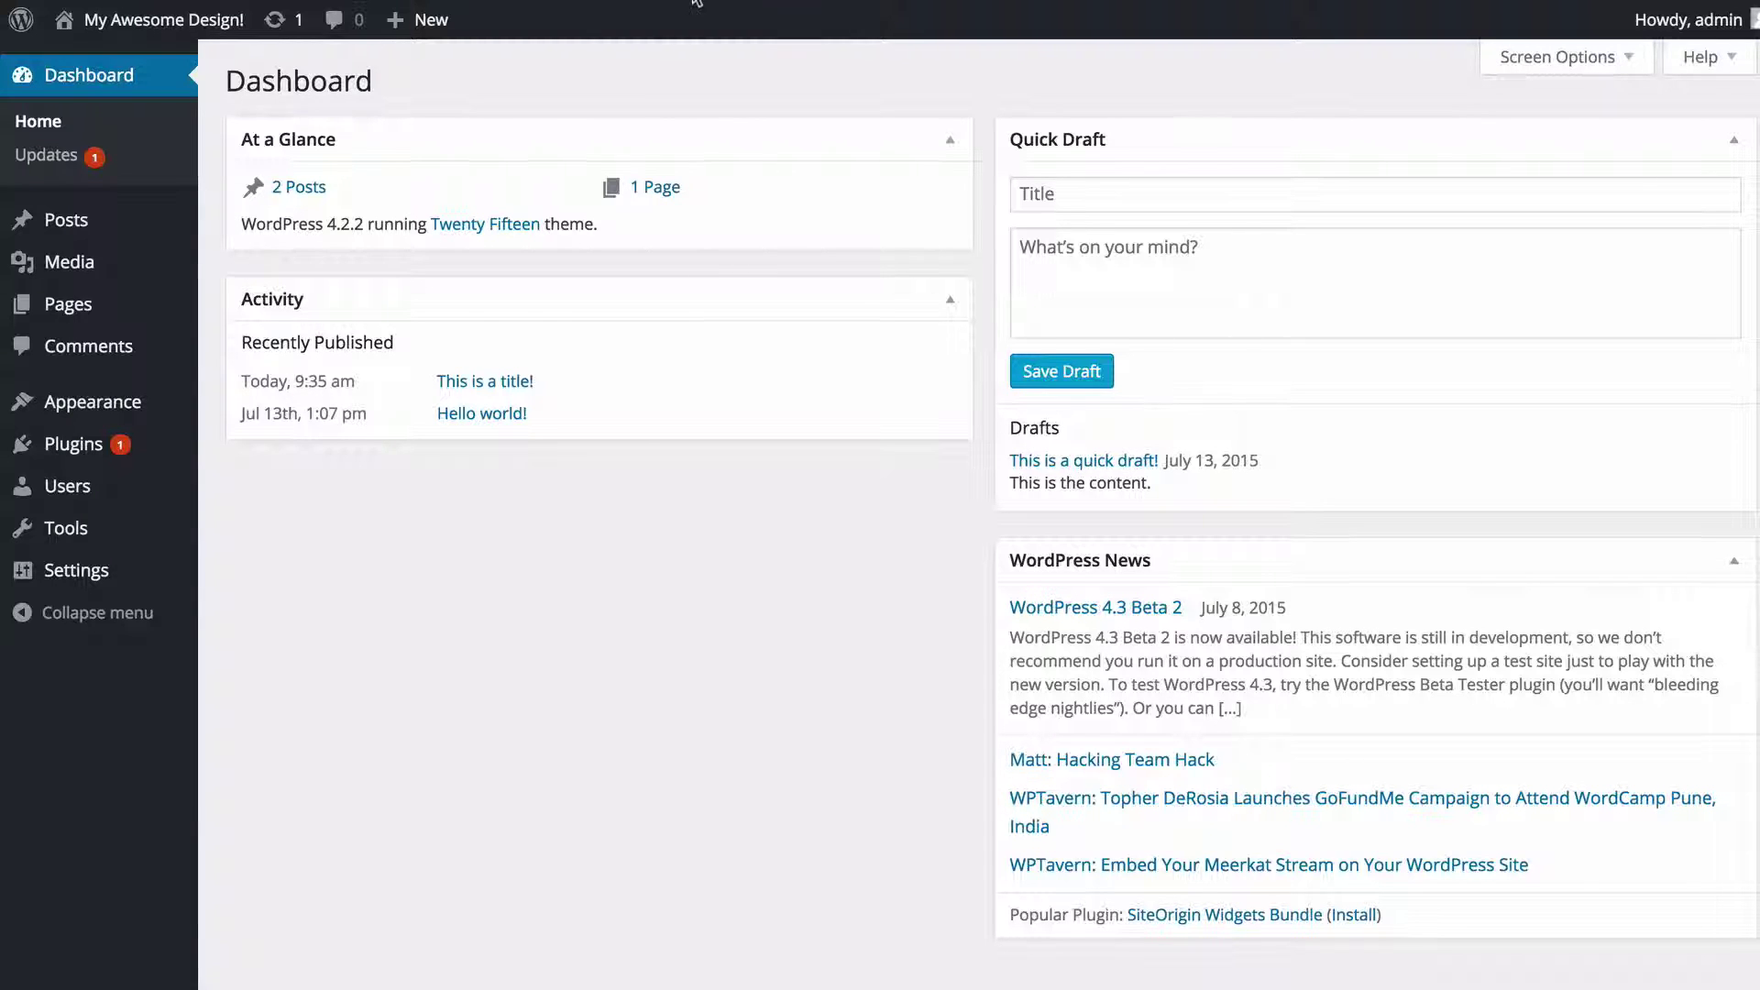
Start a new post via Posts > Add New and try out its title and body fields.
{"action": "mouse_move", "coordinate": [158, 230]}
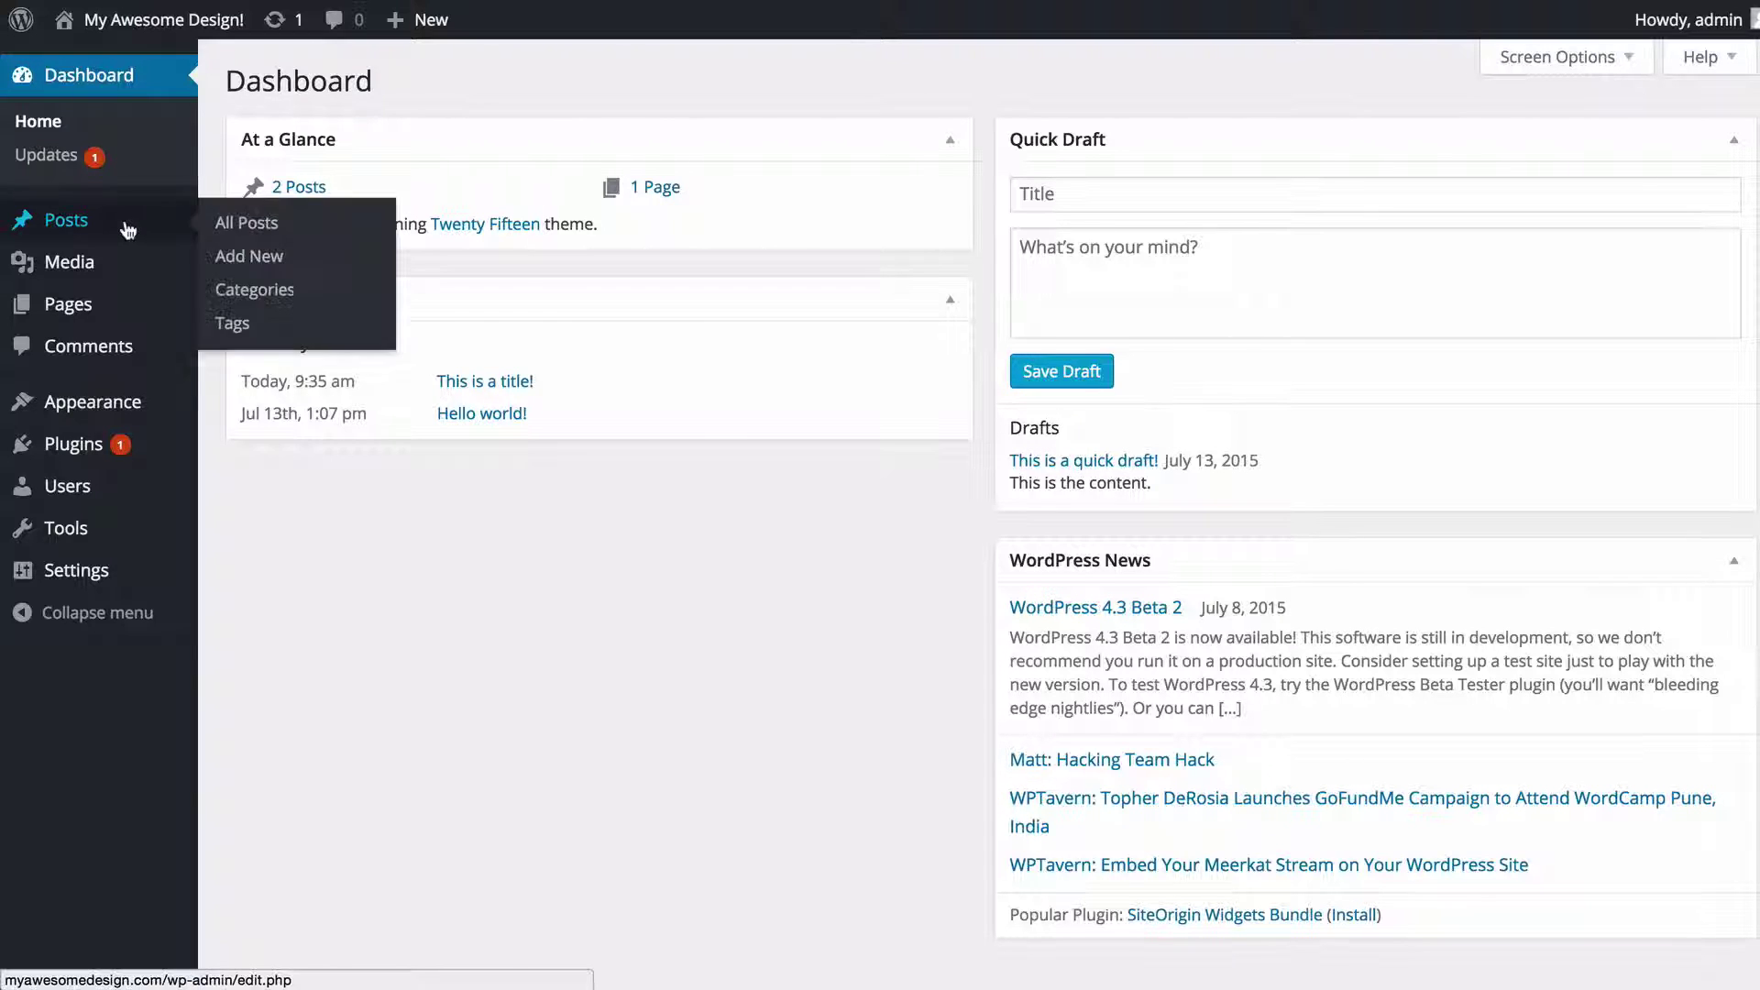
{"action": "left_click", "coordinate": [248, 261]}
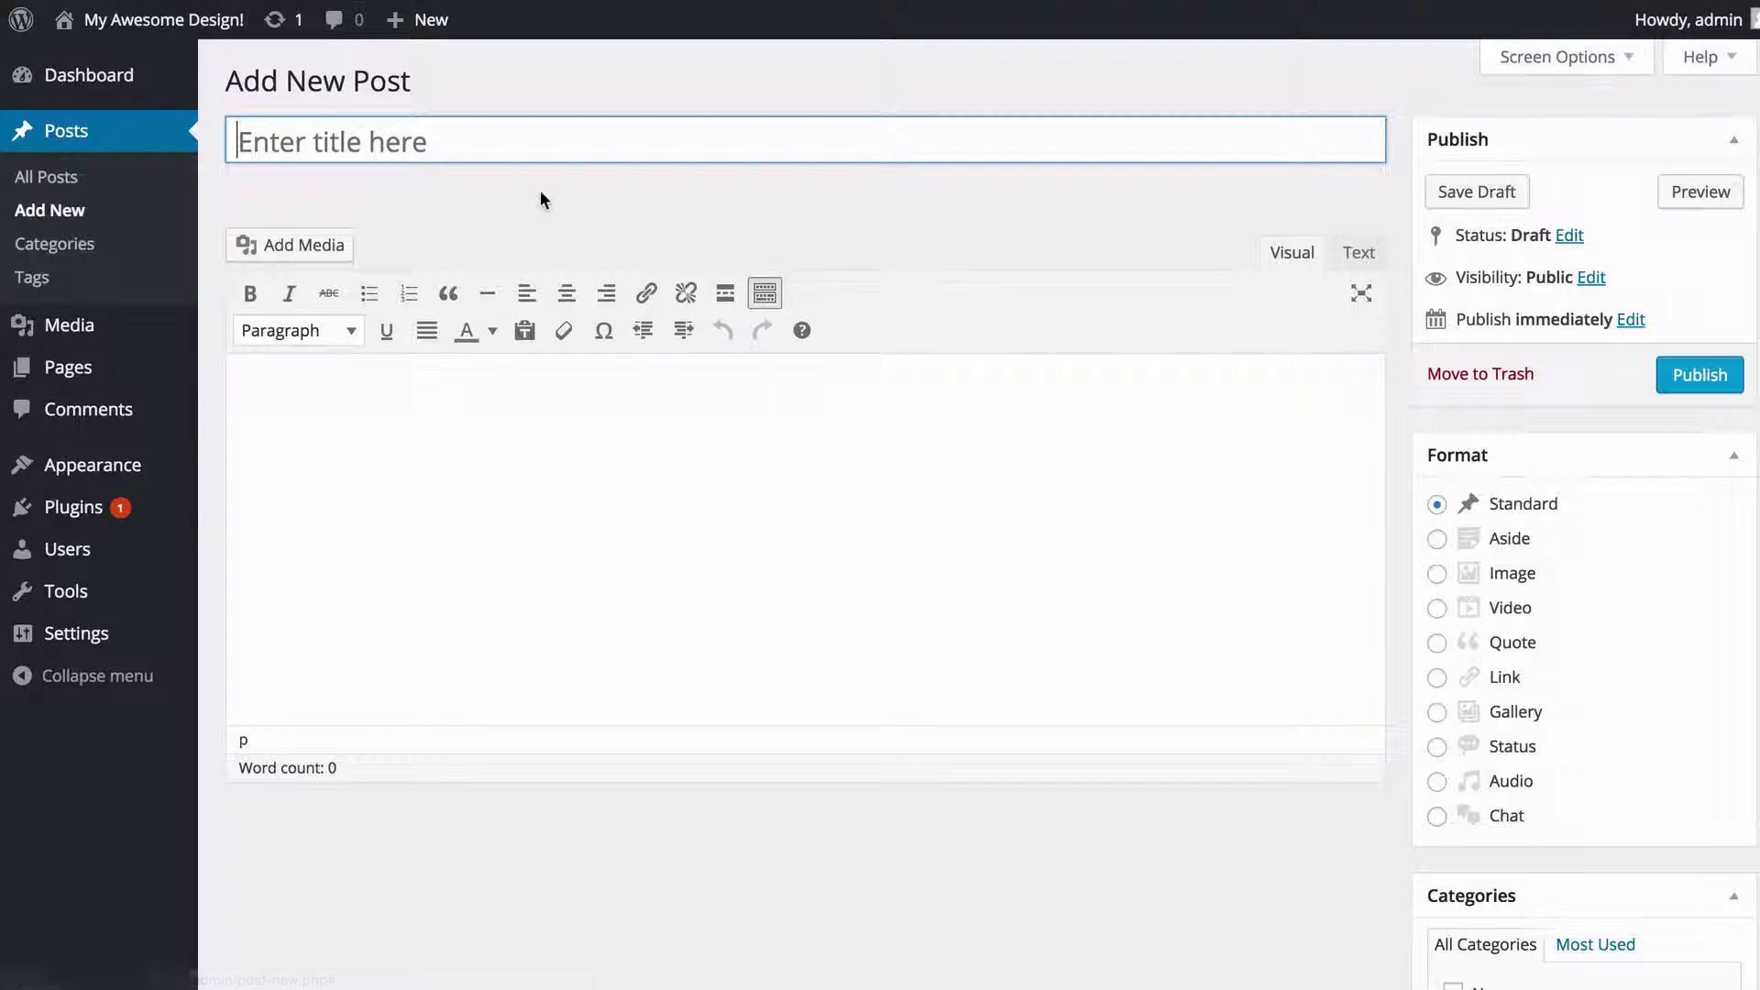
{"action": "key", "text": "Tab"}
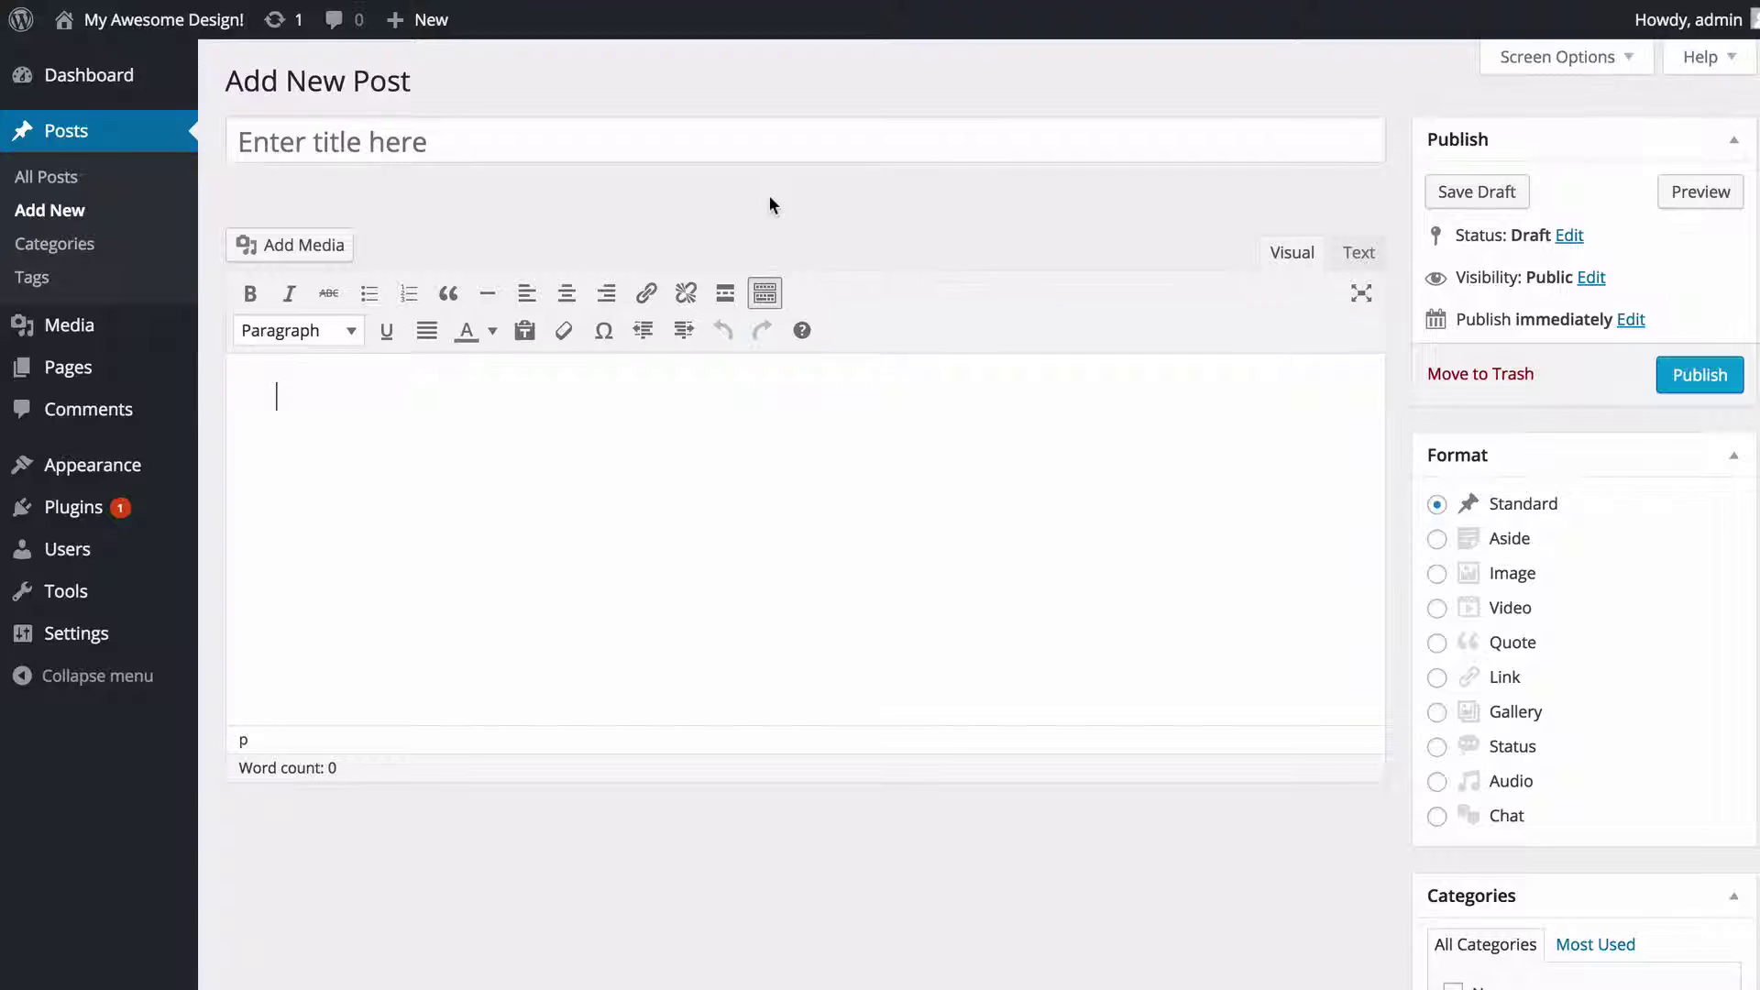
{"action": "left_click", "coordinate": [529, 153]}
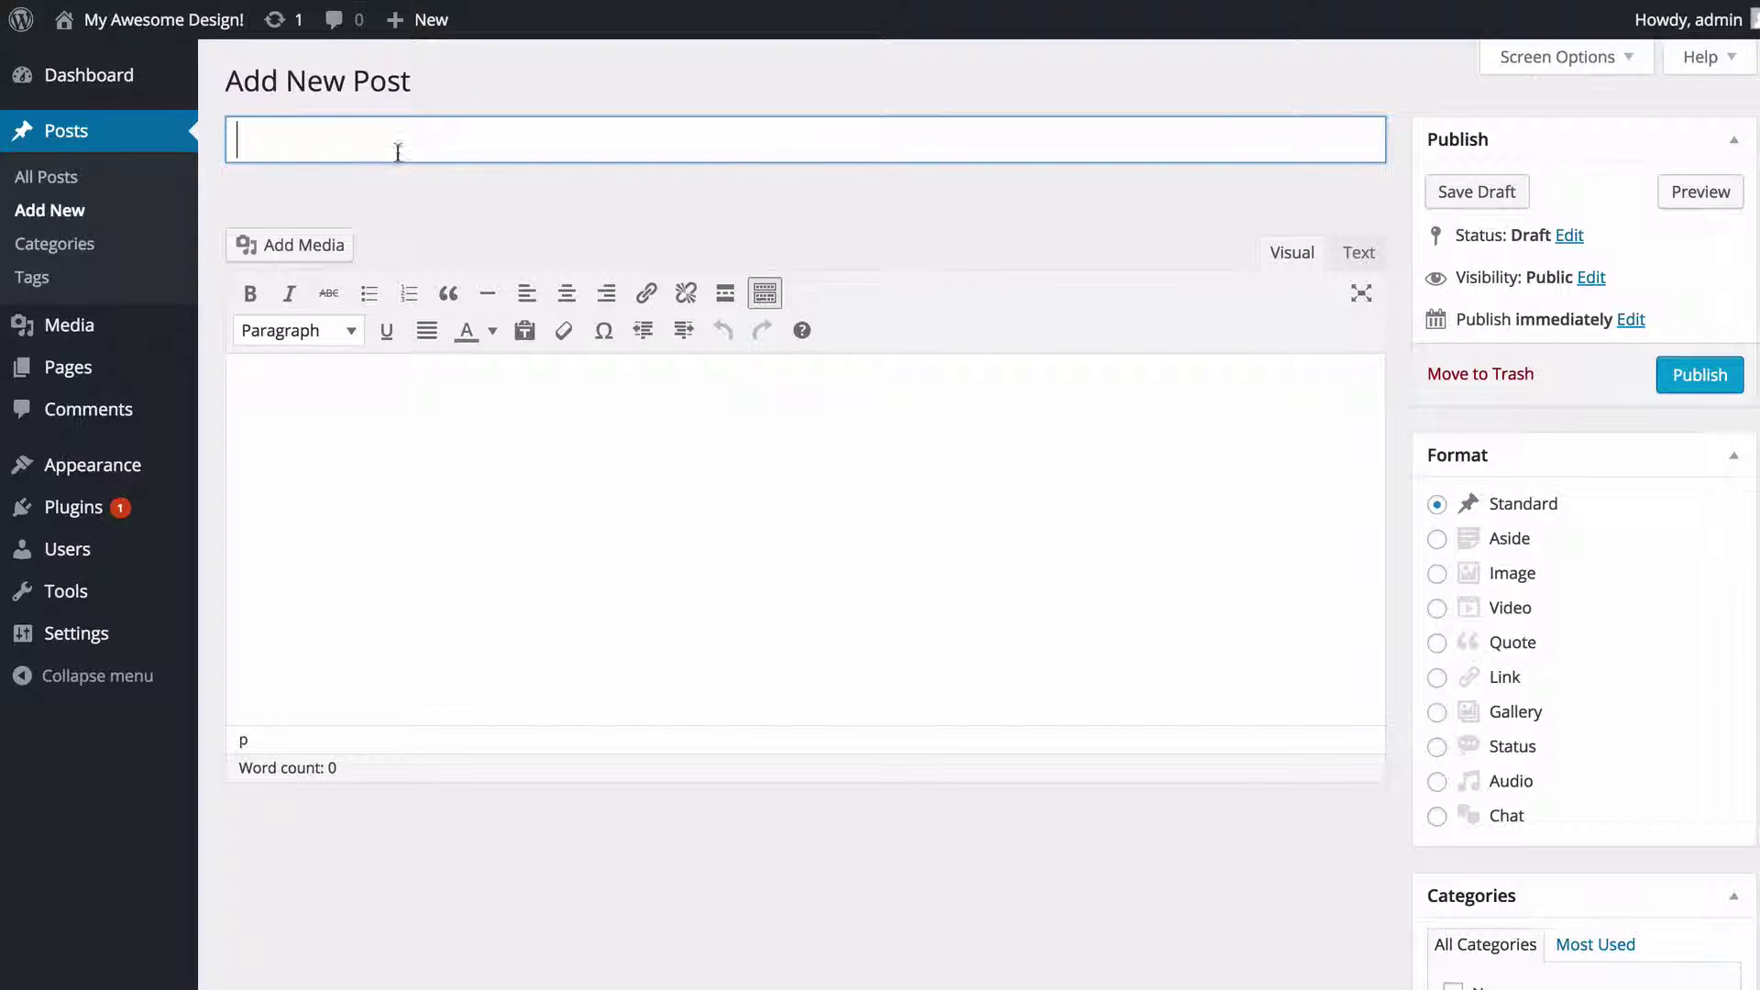
{"action": "left_click", "coordinate": [372, 398]}
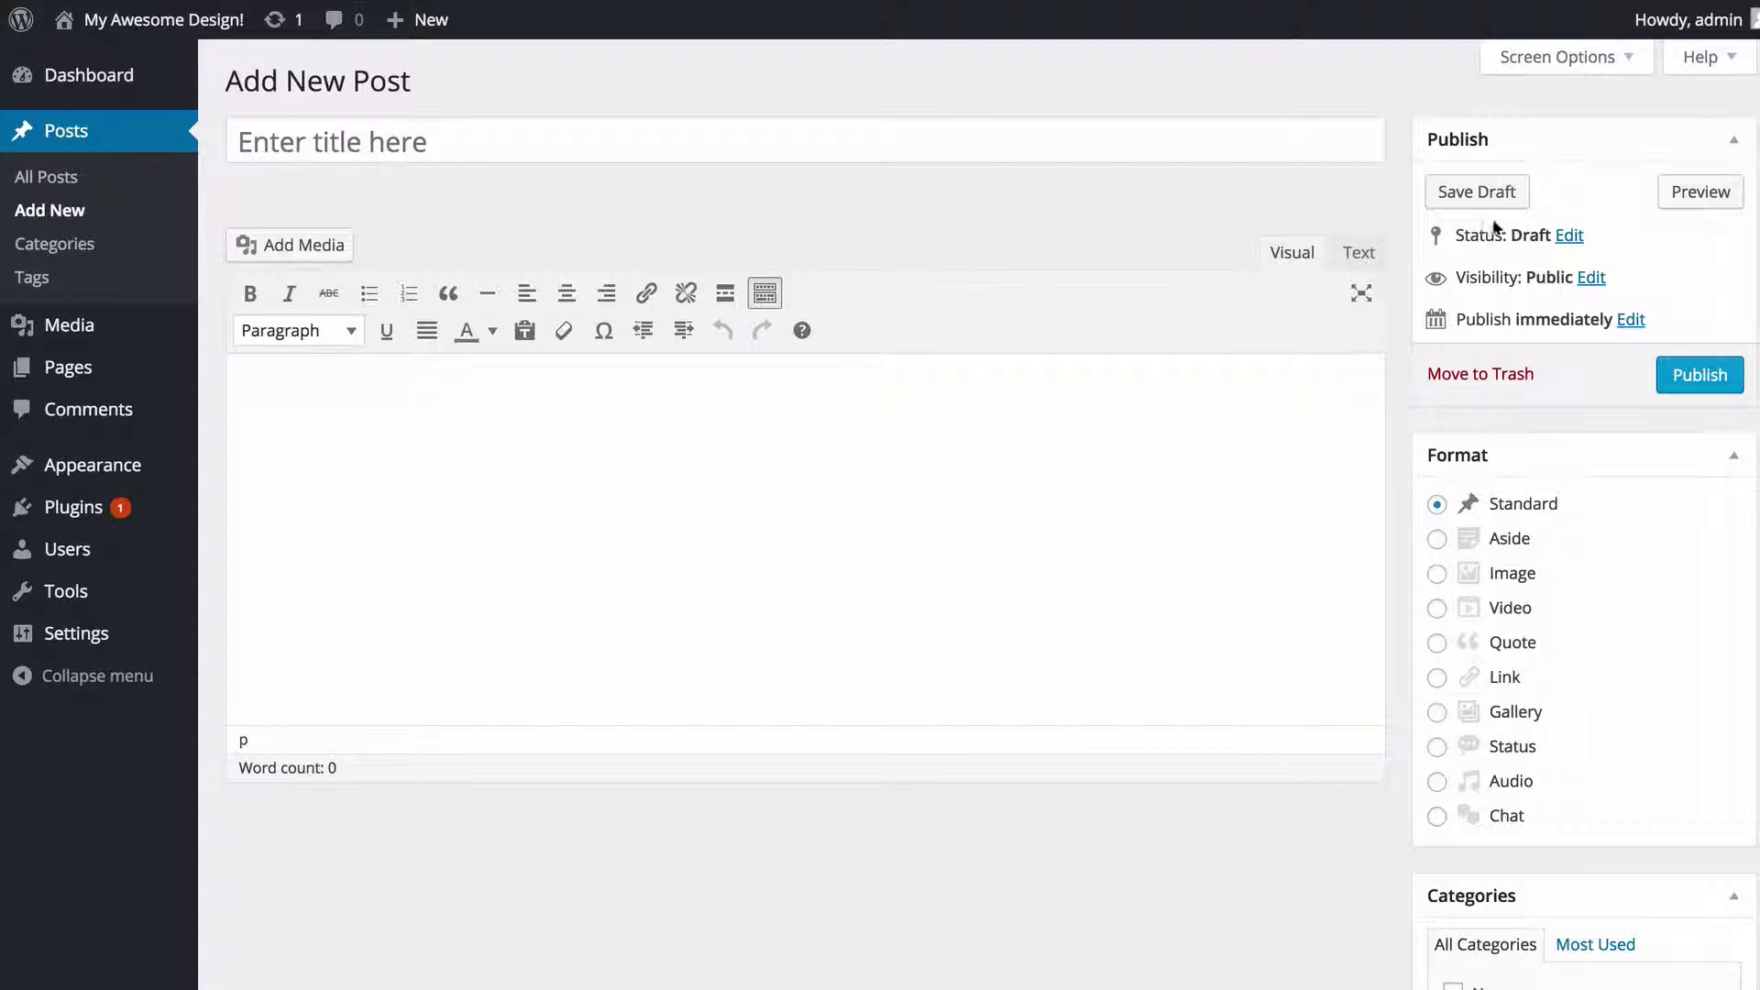
{"action": "scroll", "coordinate": [1351, 458], "scroll_direction": "down", "scroll_amount": 1}
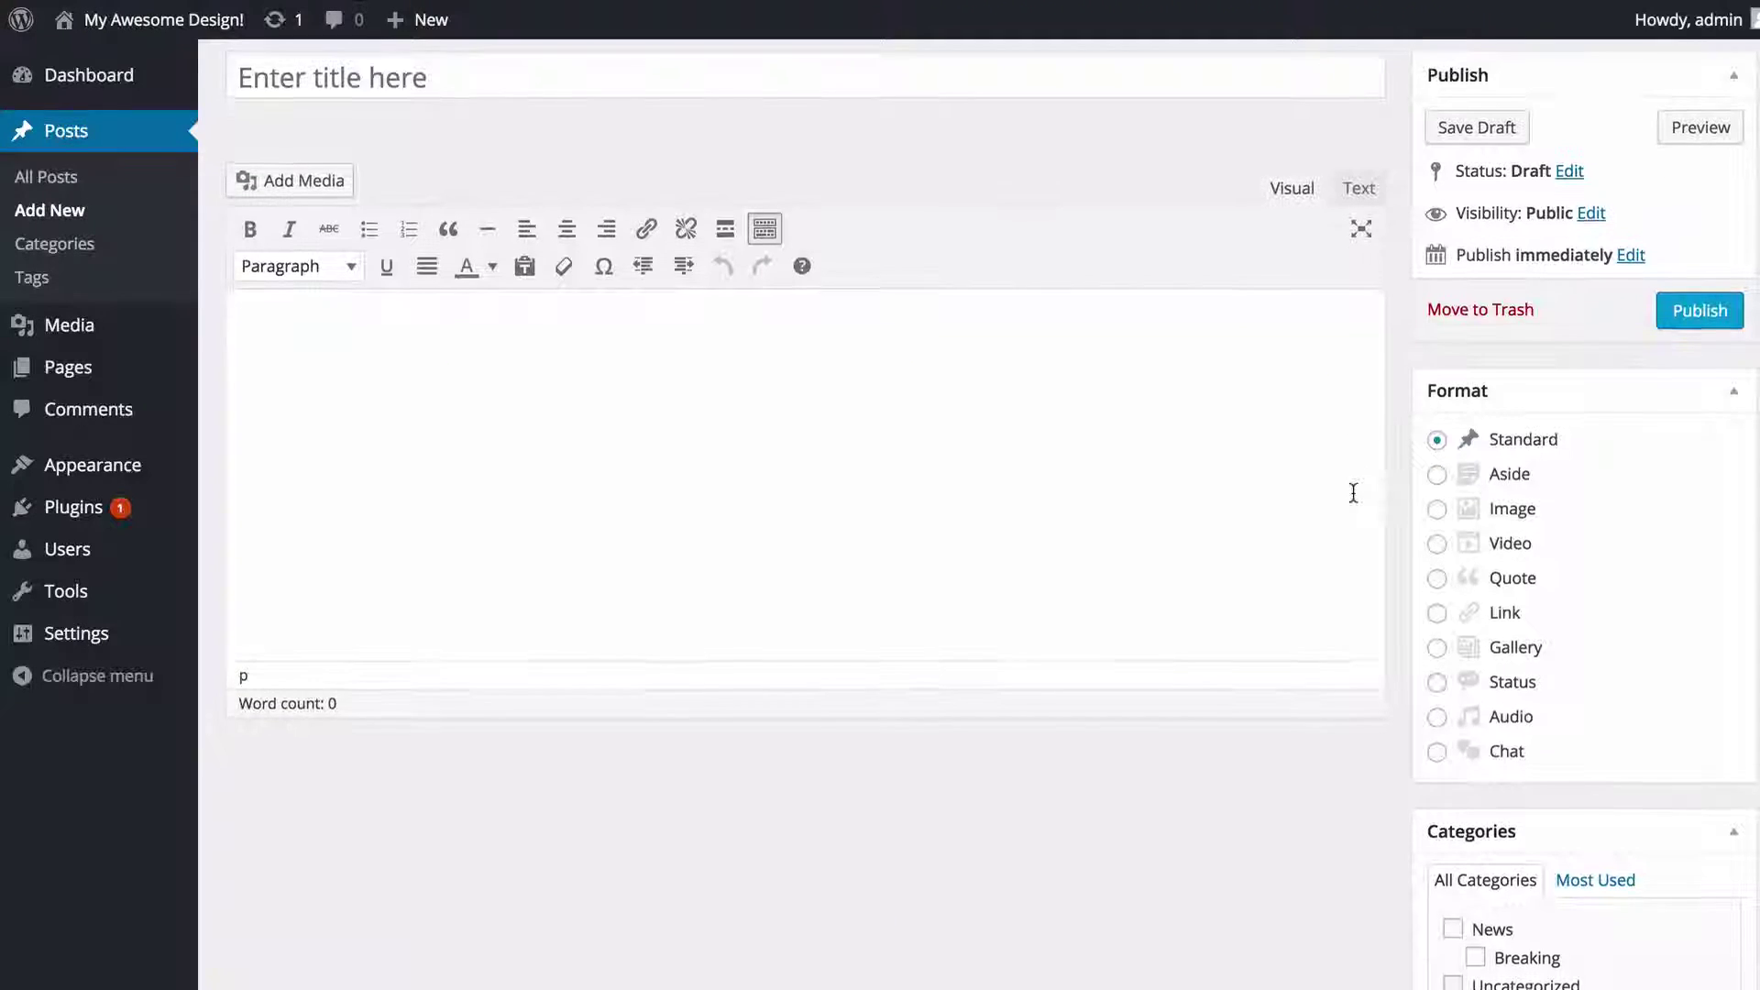
{"action": "scroll", "coordinate": [1430, 462], "scroll_direction": "down", "scroll_amount": 4}
{"action": "scroll", "coordinate": [1394, 512], "scroll_direction": "down", "scroll_amount": 3}
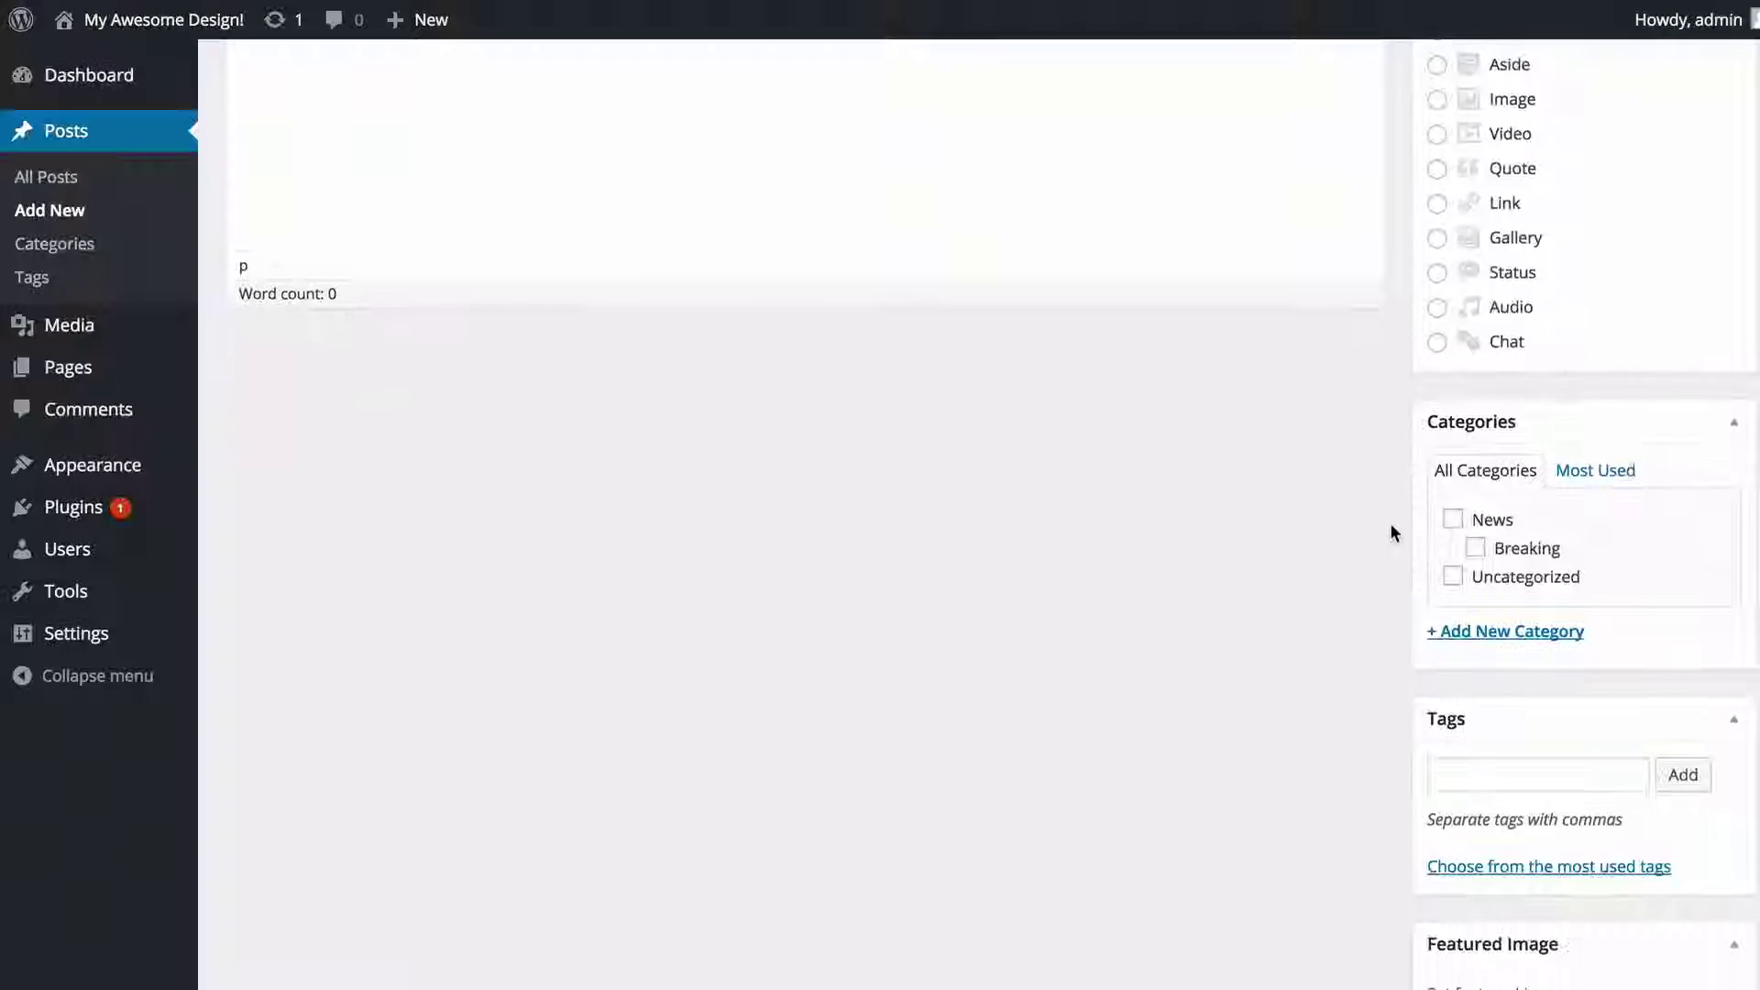
{"action": "scroll", "coordinate": [1389, 491], "scroll_direction": "up", "scroll_amount": 8}
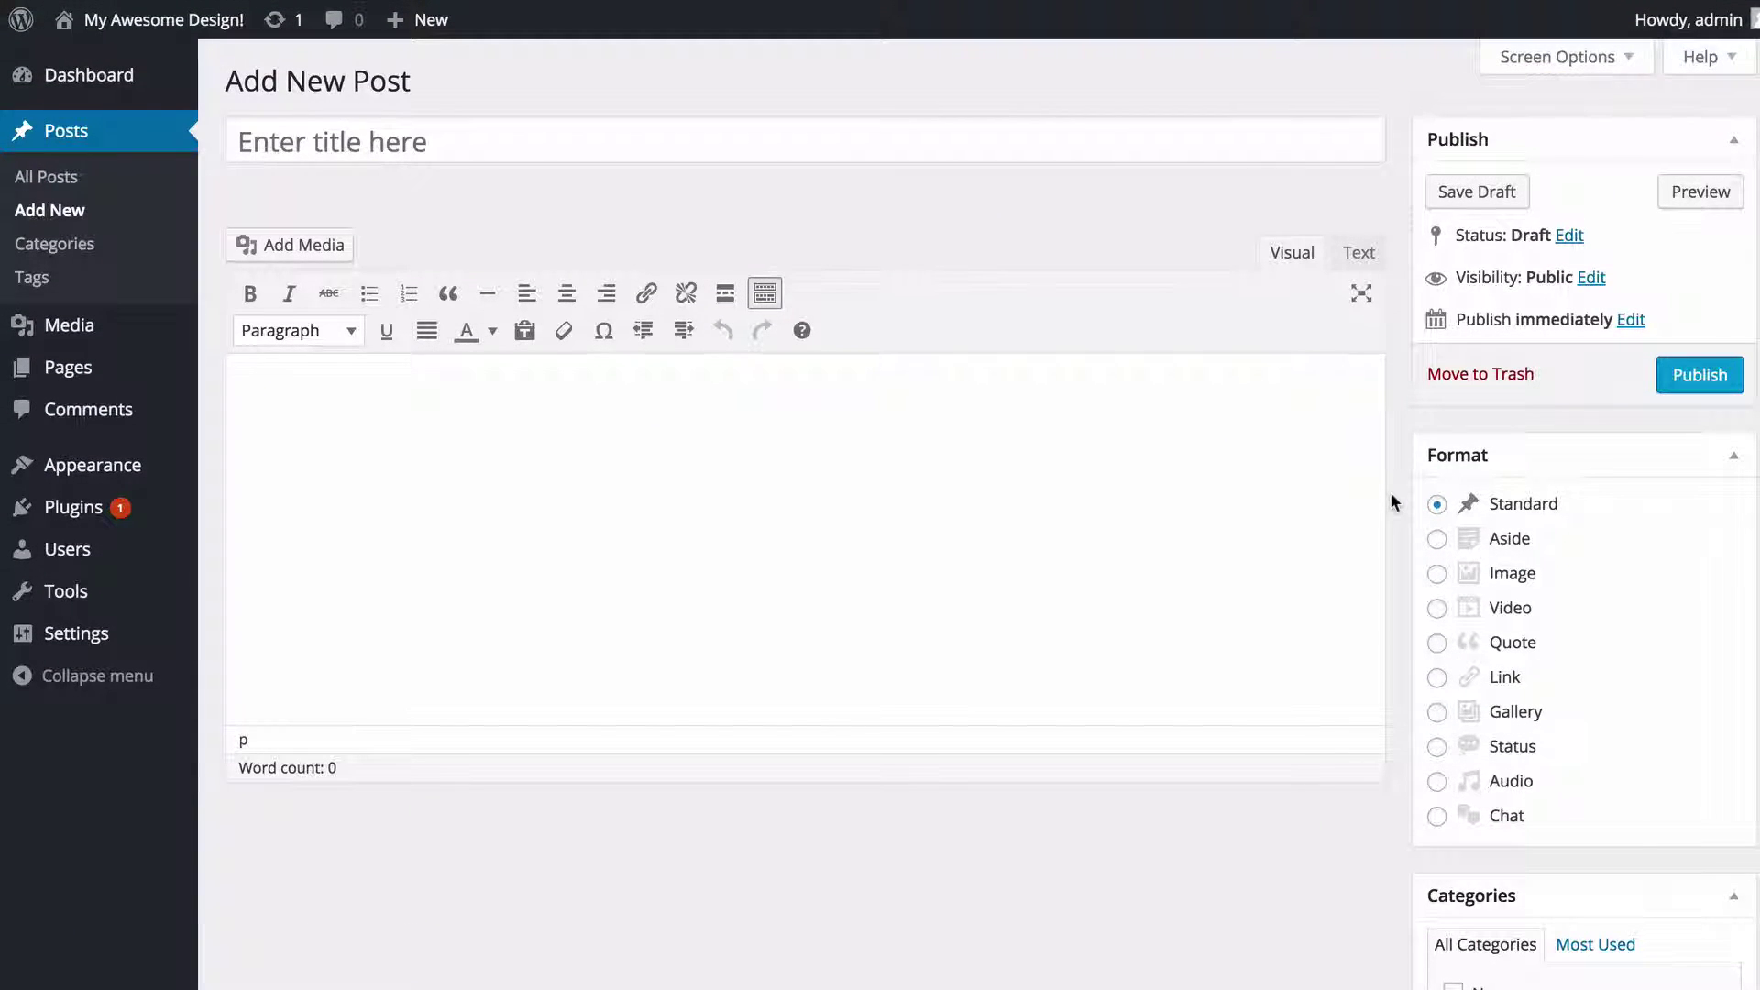
Title the post 'Showing off my new post', paste Lorem ipsum body text, and toggle the toolbar twice.
{"action": "left_click", "coordinate": [587, 155]}
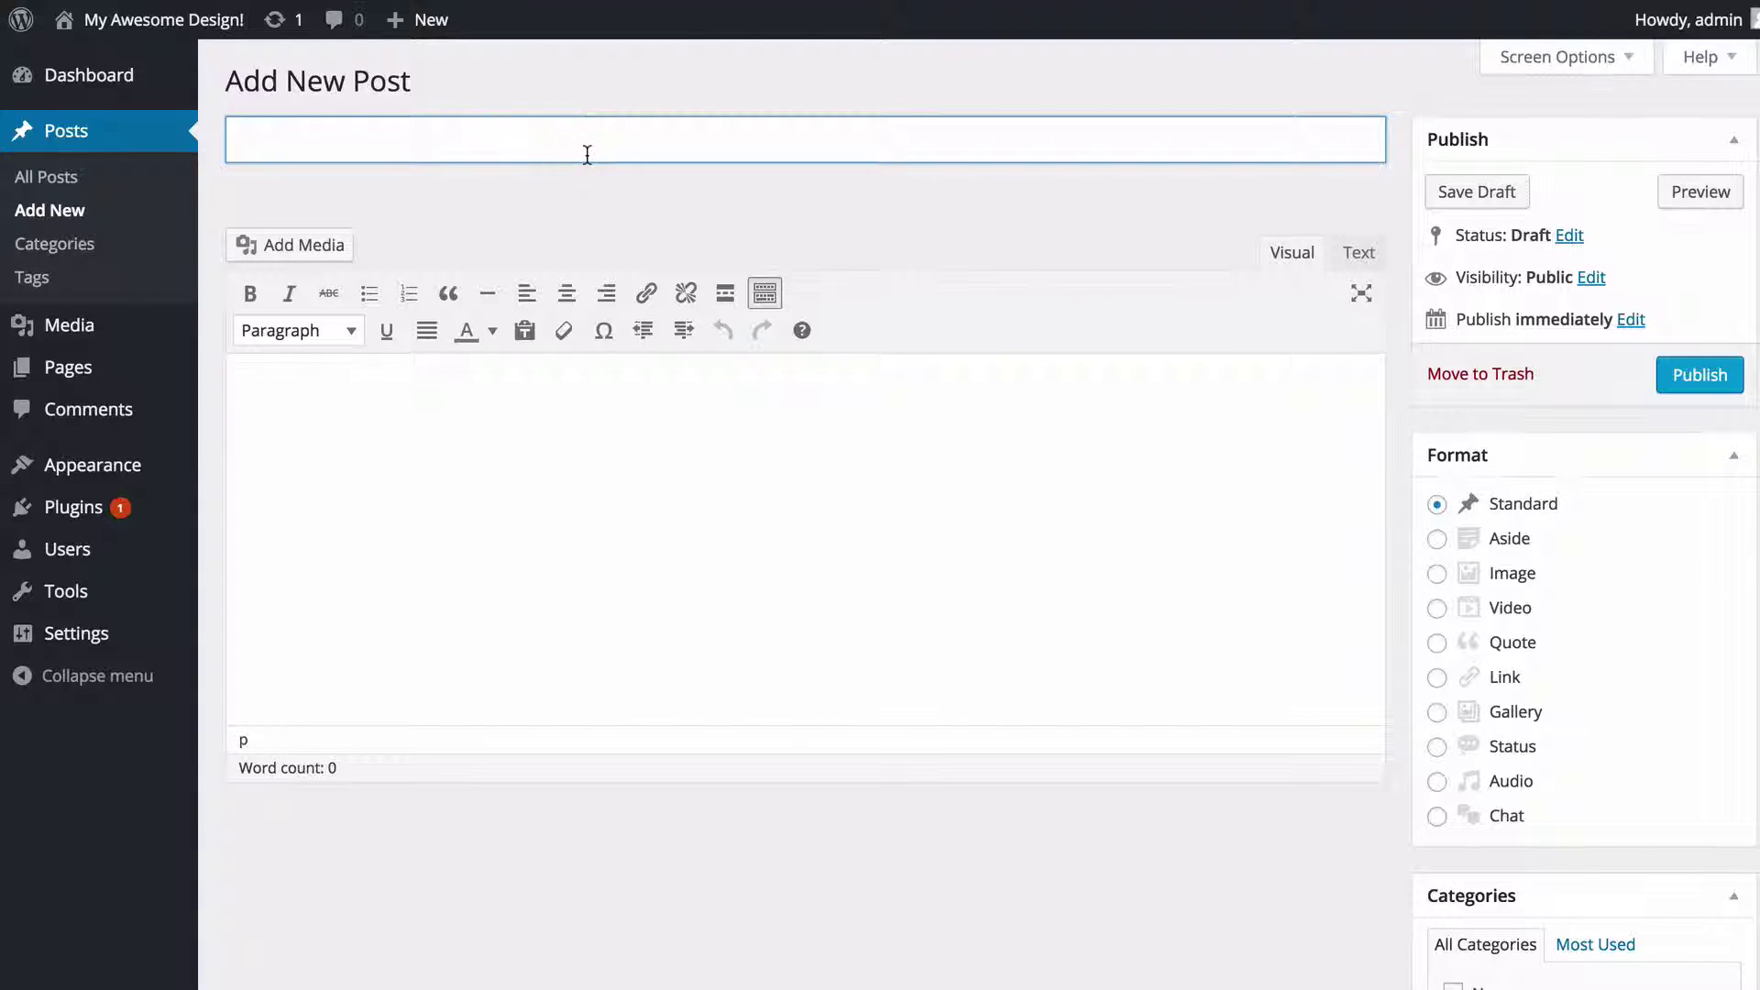
{"action": "type", "text": "Showing "}
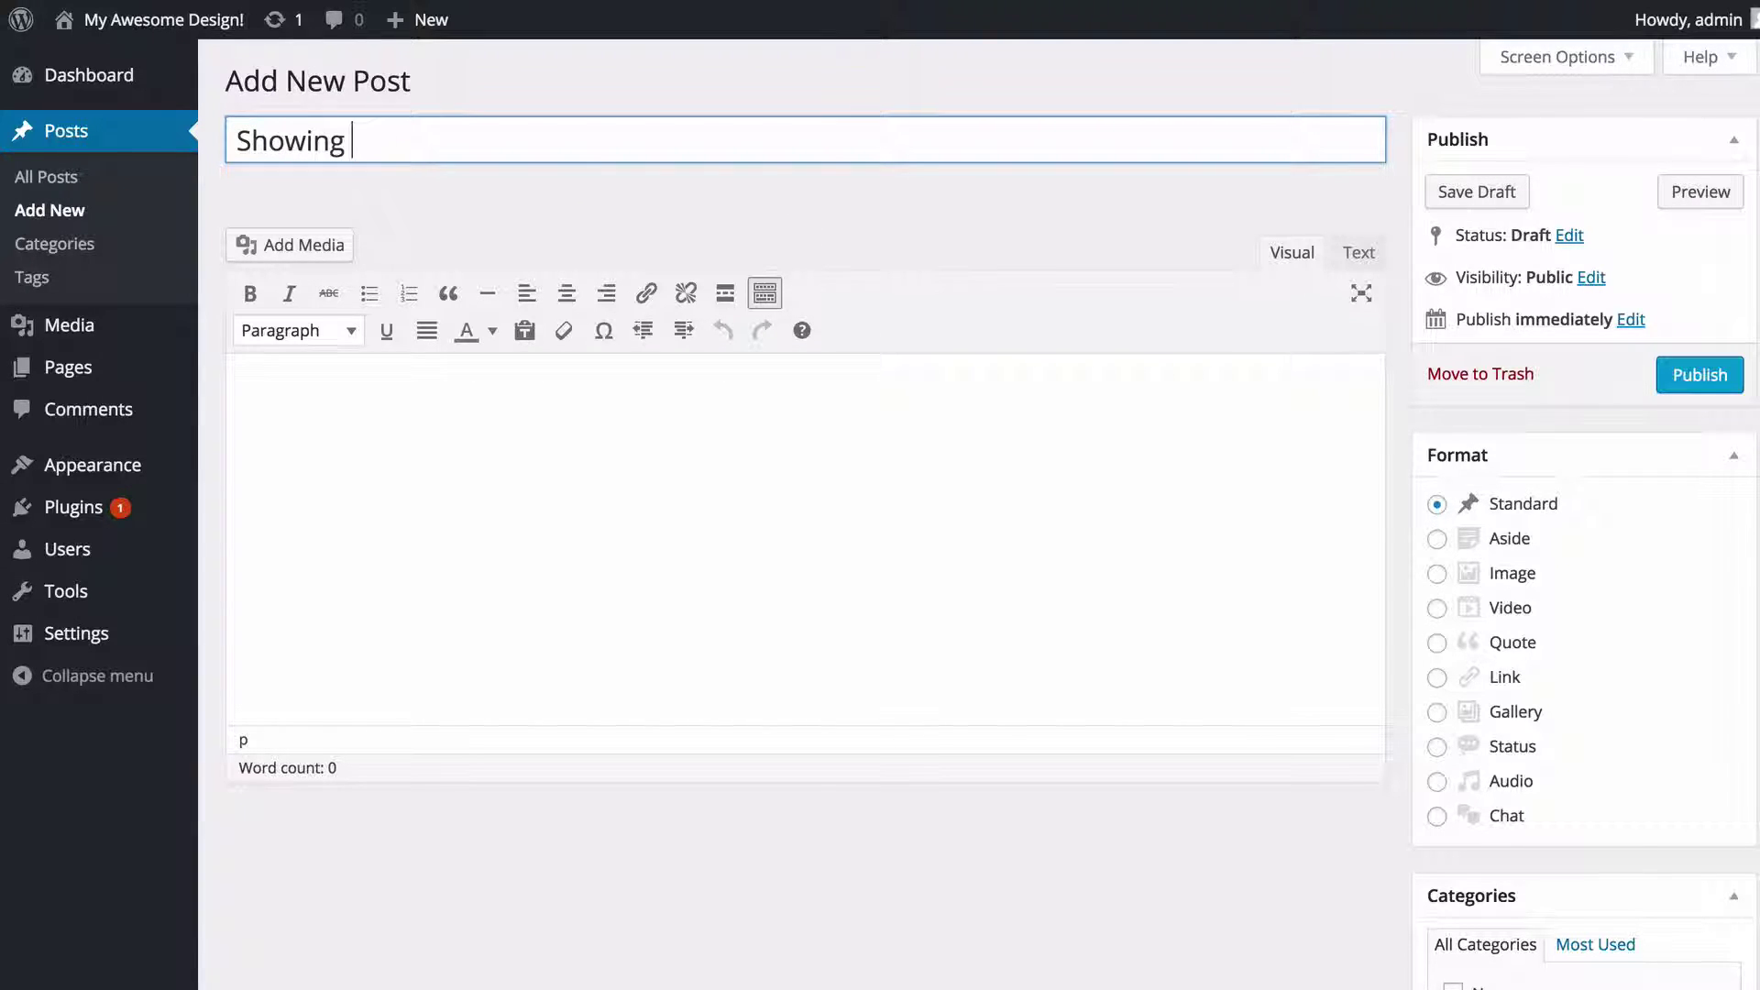
{"action": "type", "text": "off my new post"}
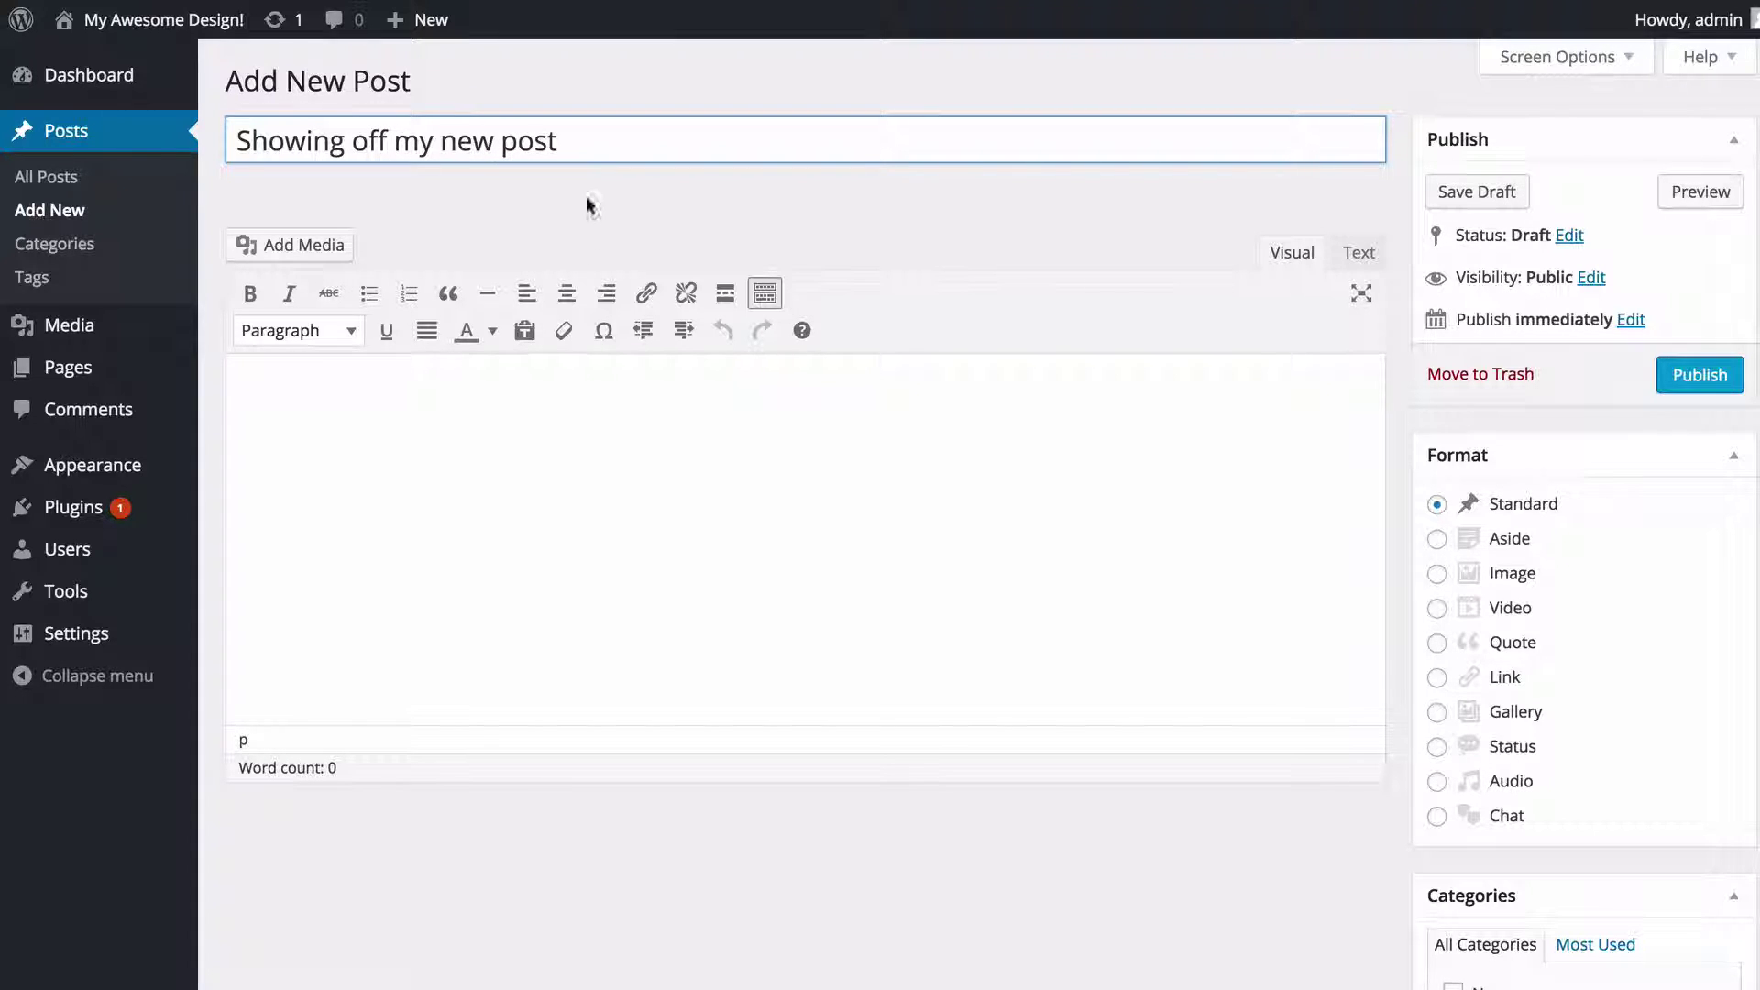
{"action": "left_click", "coordinate": [574, 404]}
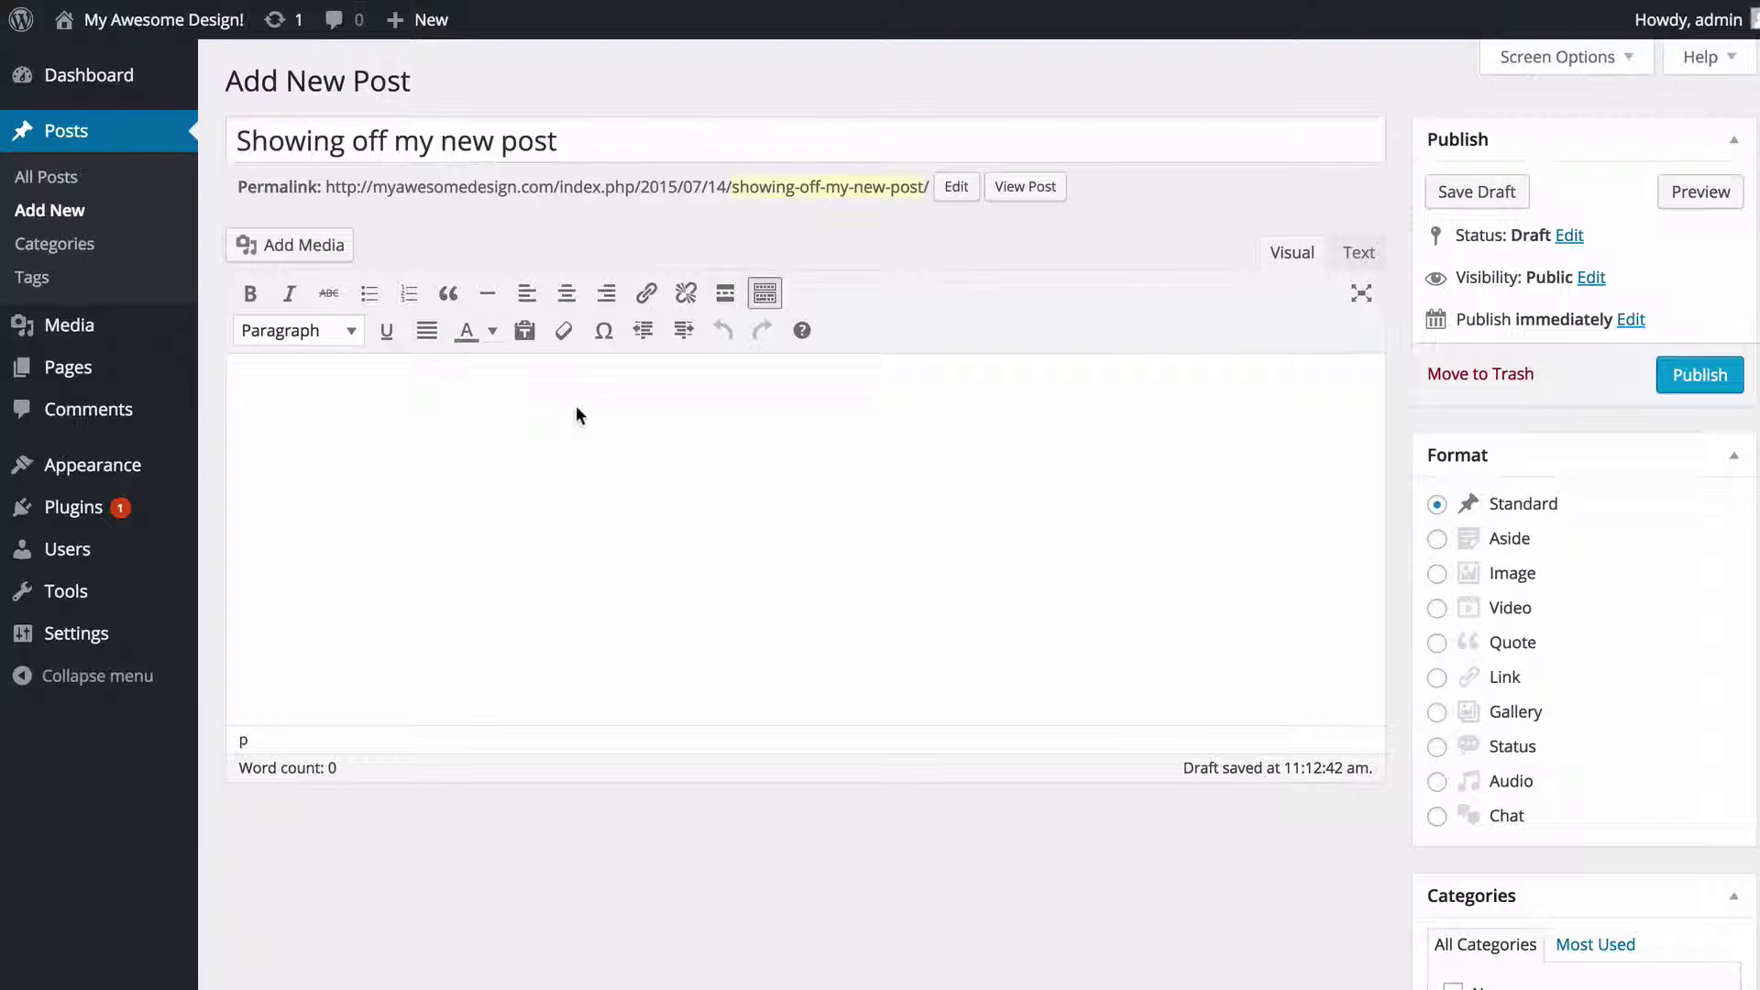
{"action": "key", "text": "ctrl+v"}
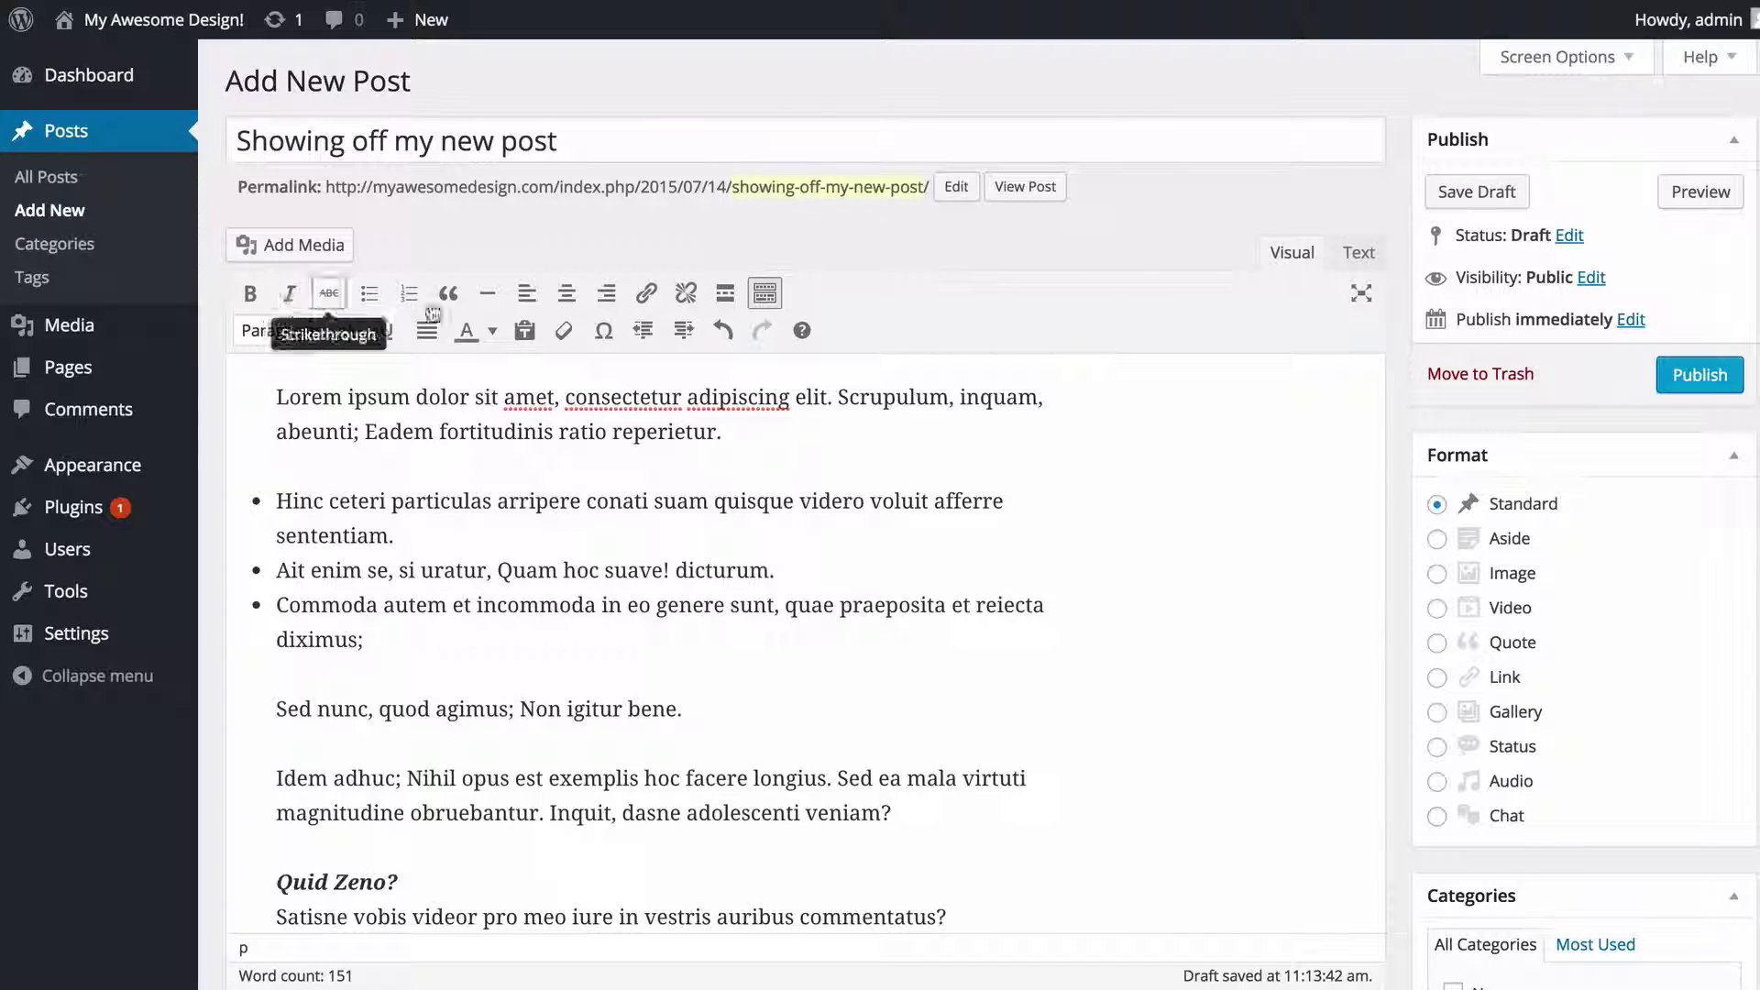
{"action": "left_click", "coordinate": [767, 295]}
{"action": "left_click", "coordinate": [767, 295]}
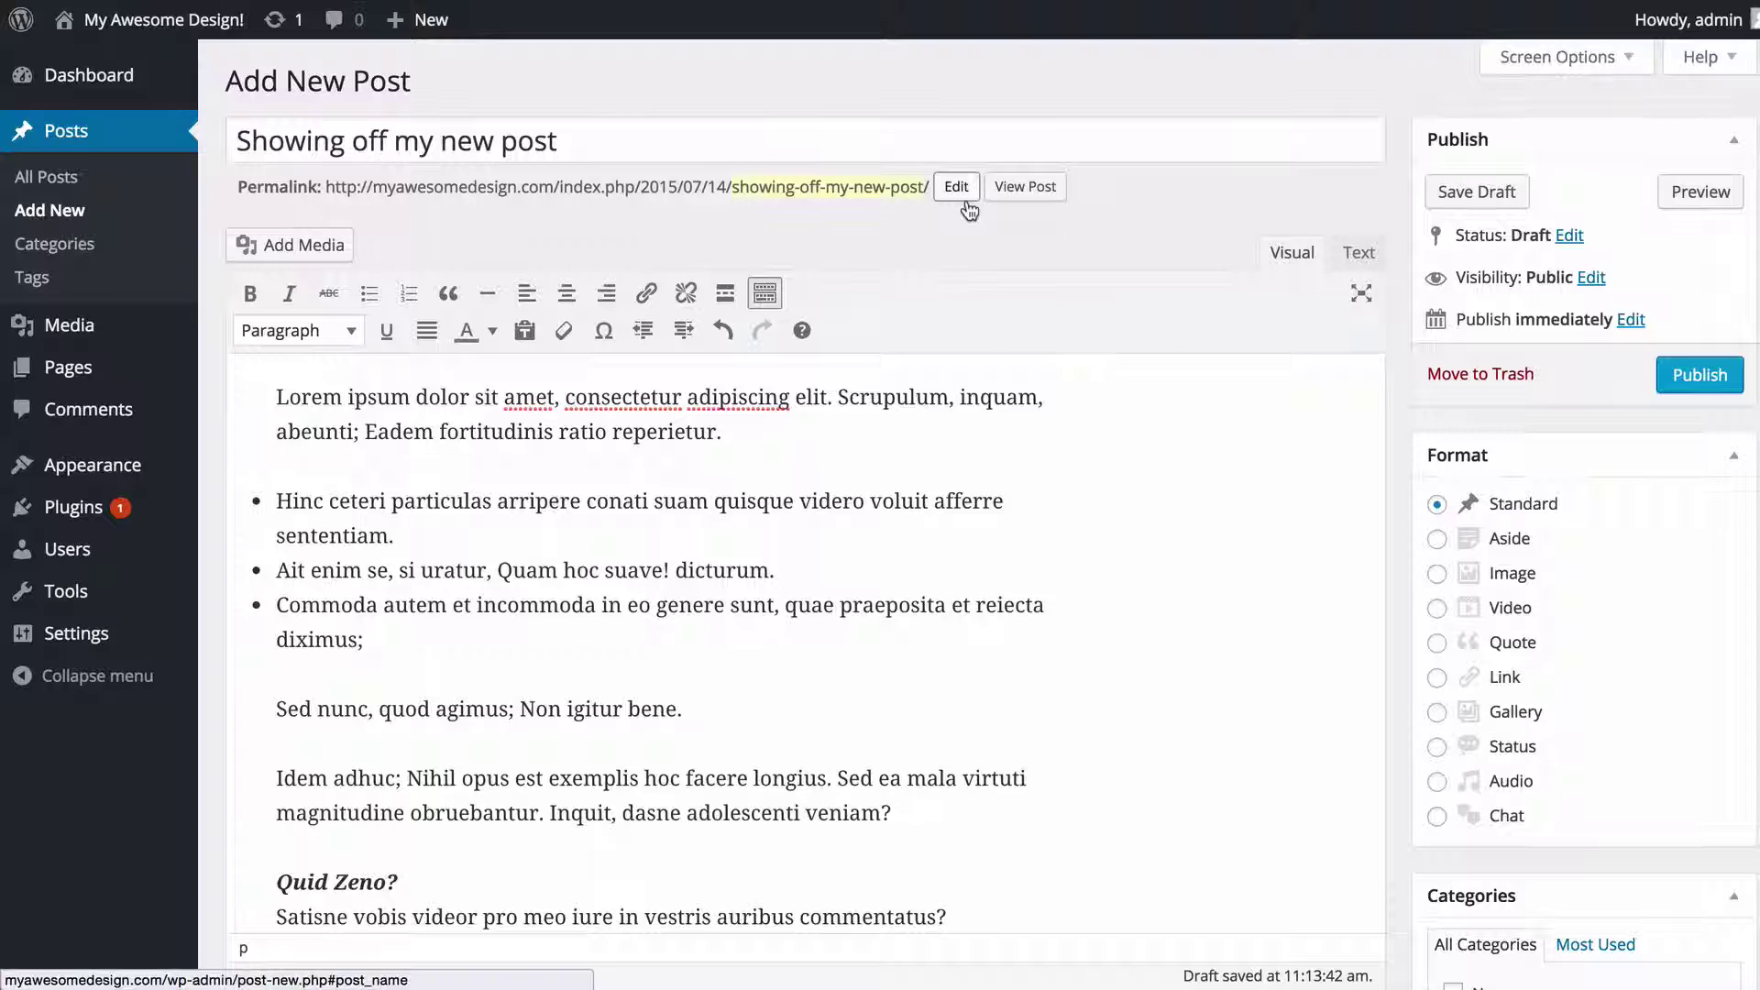
{"action": "left_click", "coordinate": [962, 197]}
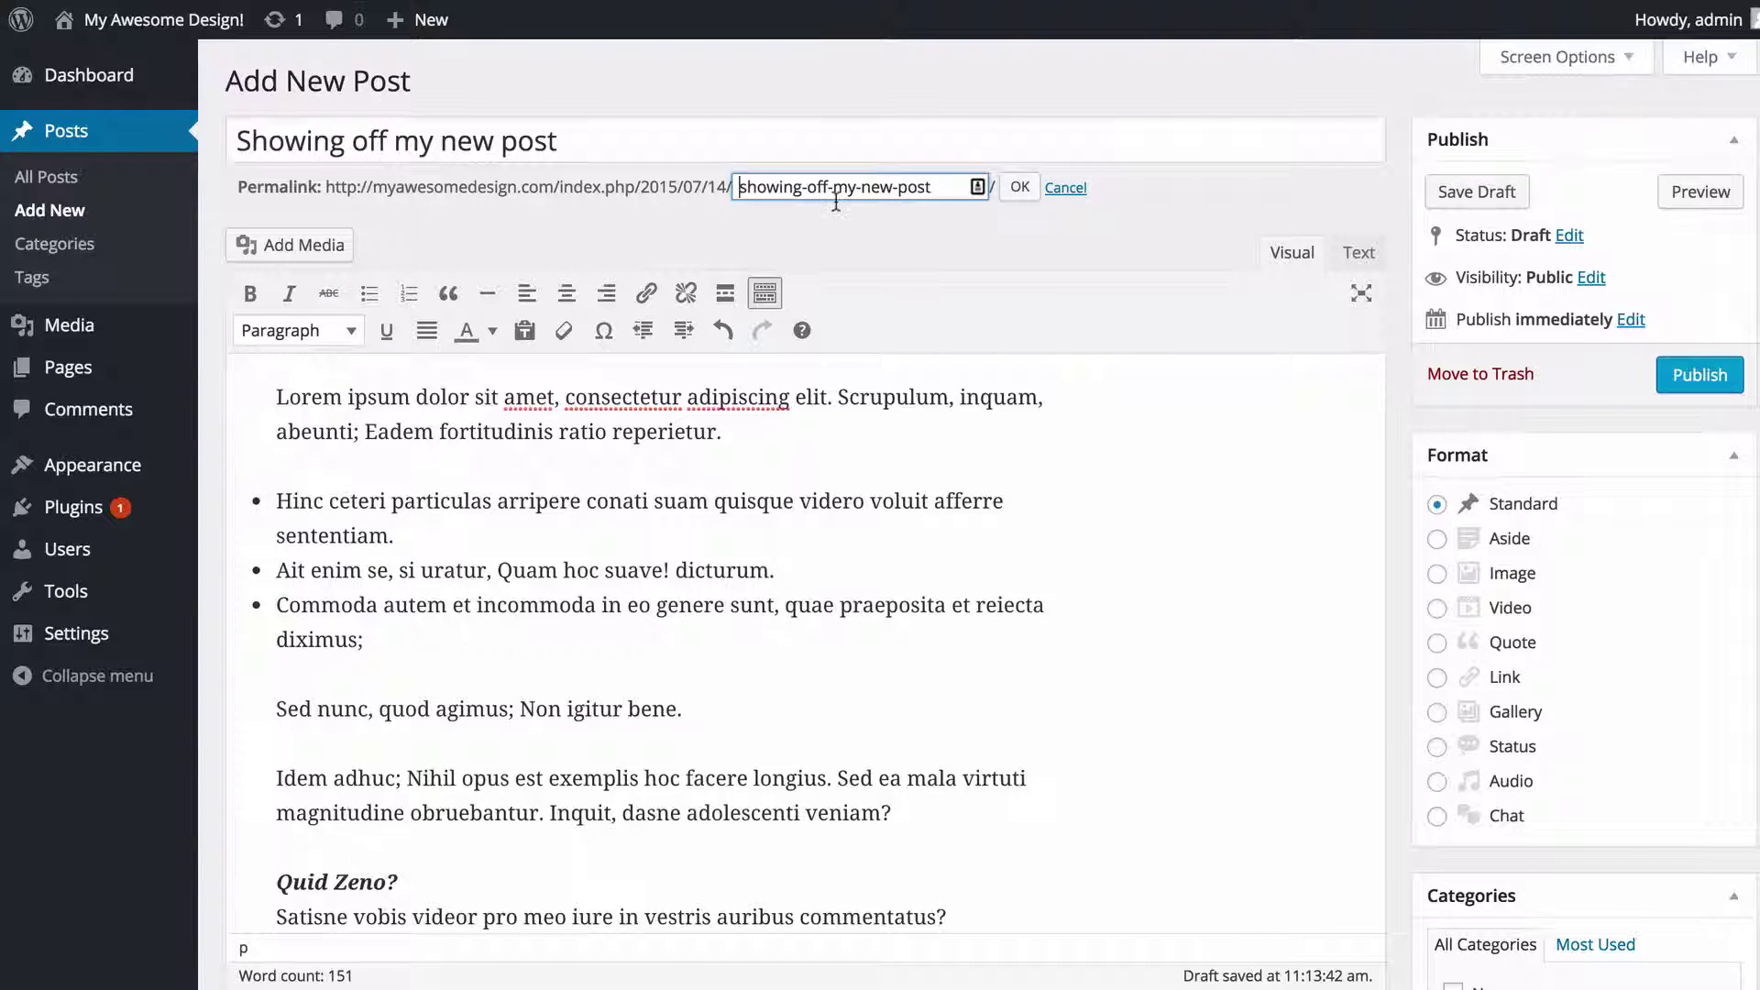
{"action": "left_click_drag", "start_coordinate": [933, 189], "coordinate": [825, 197]}
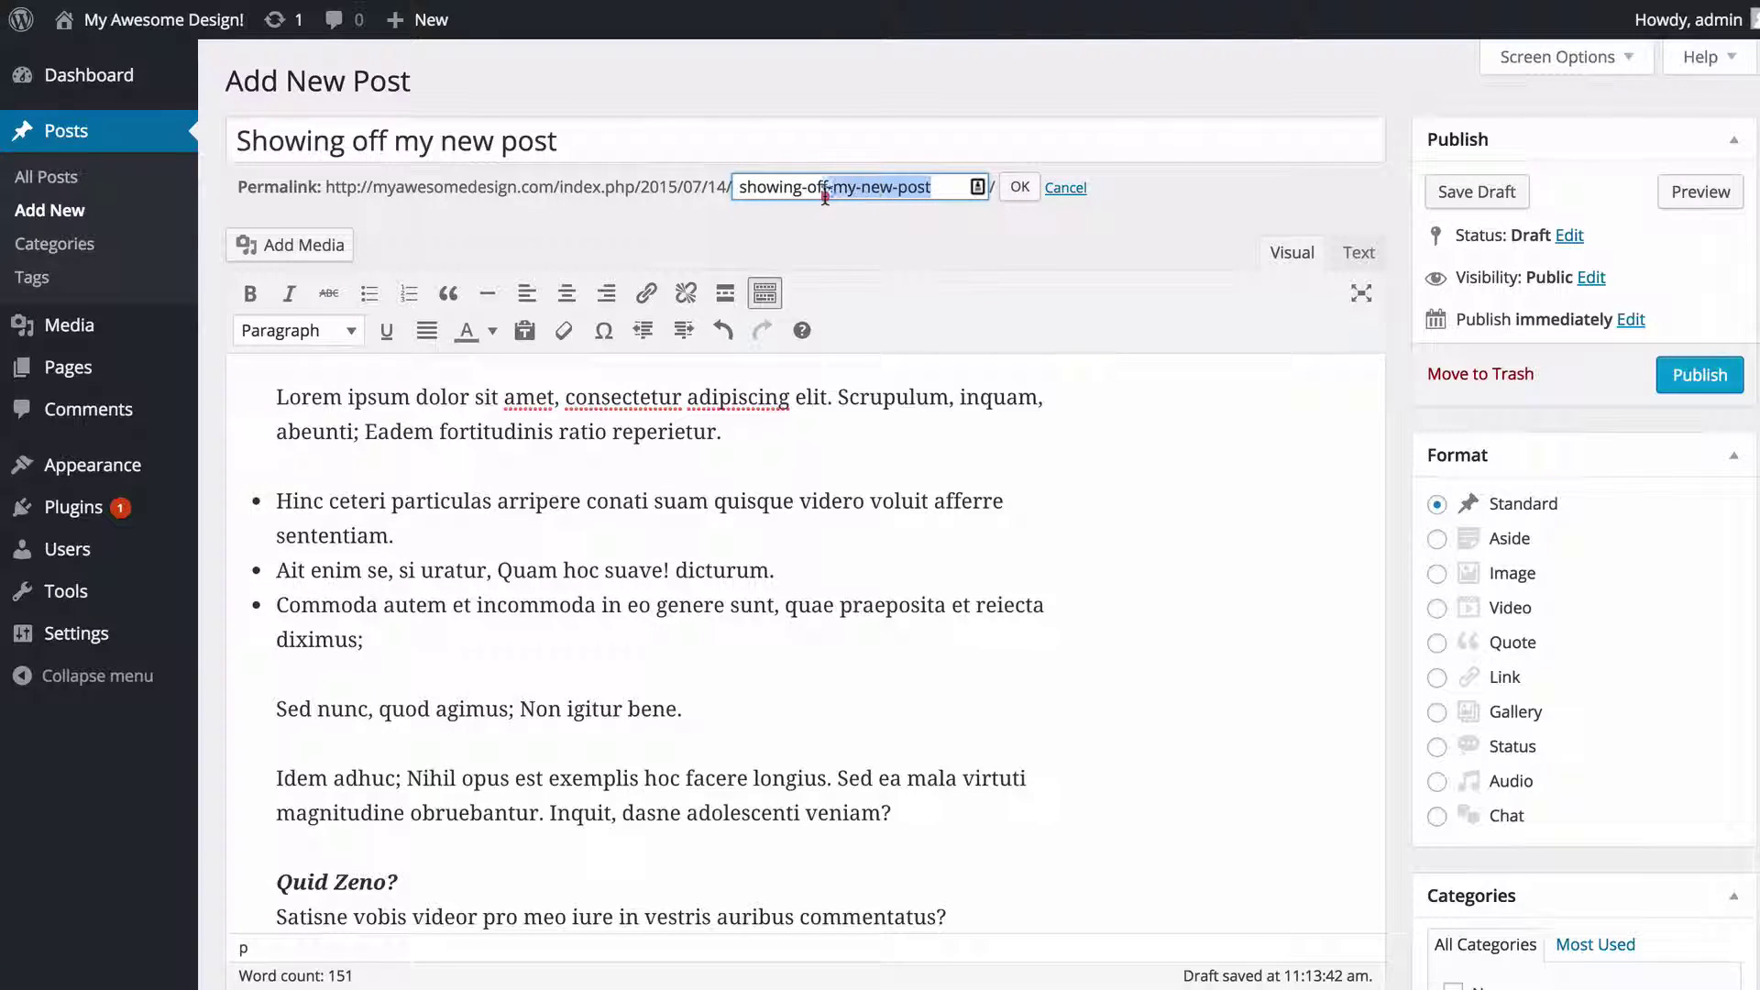
{"action": "left_click", "coordinate": [1019, 186]}
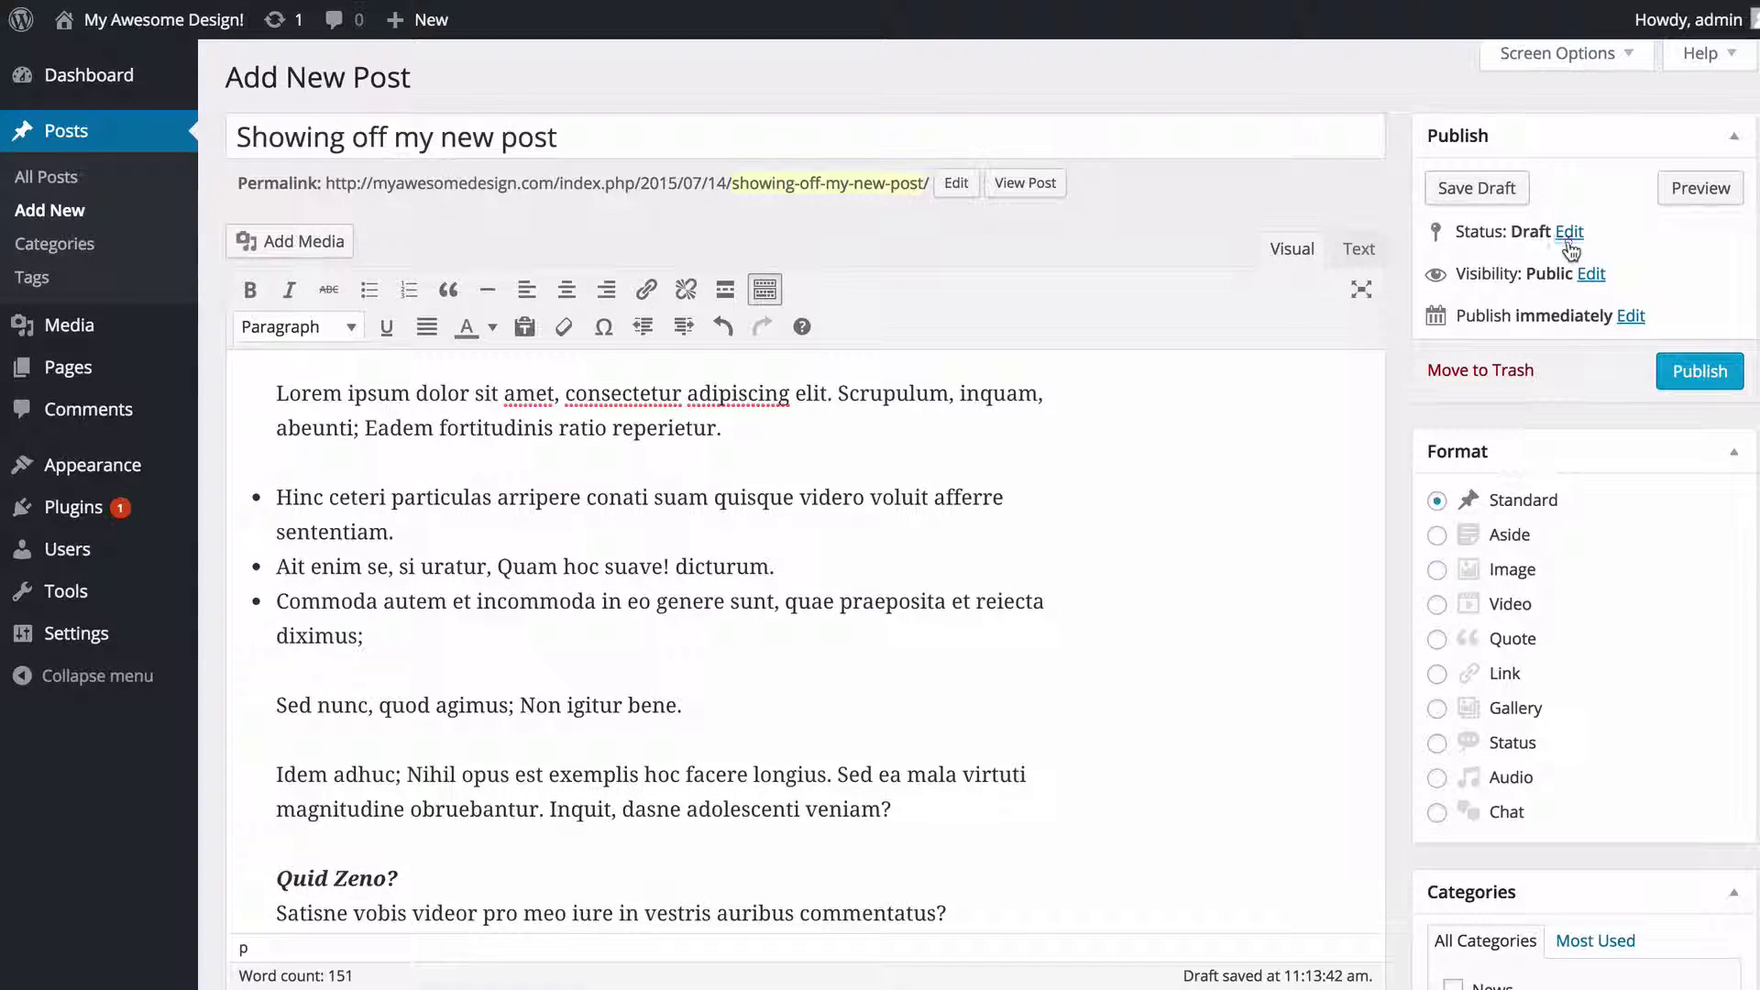
{"action": "left_click", "coordinate": [1567, 236]}
{"action": "left_click", "coordinate": [1563, 266]}
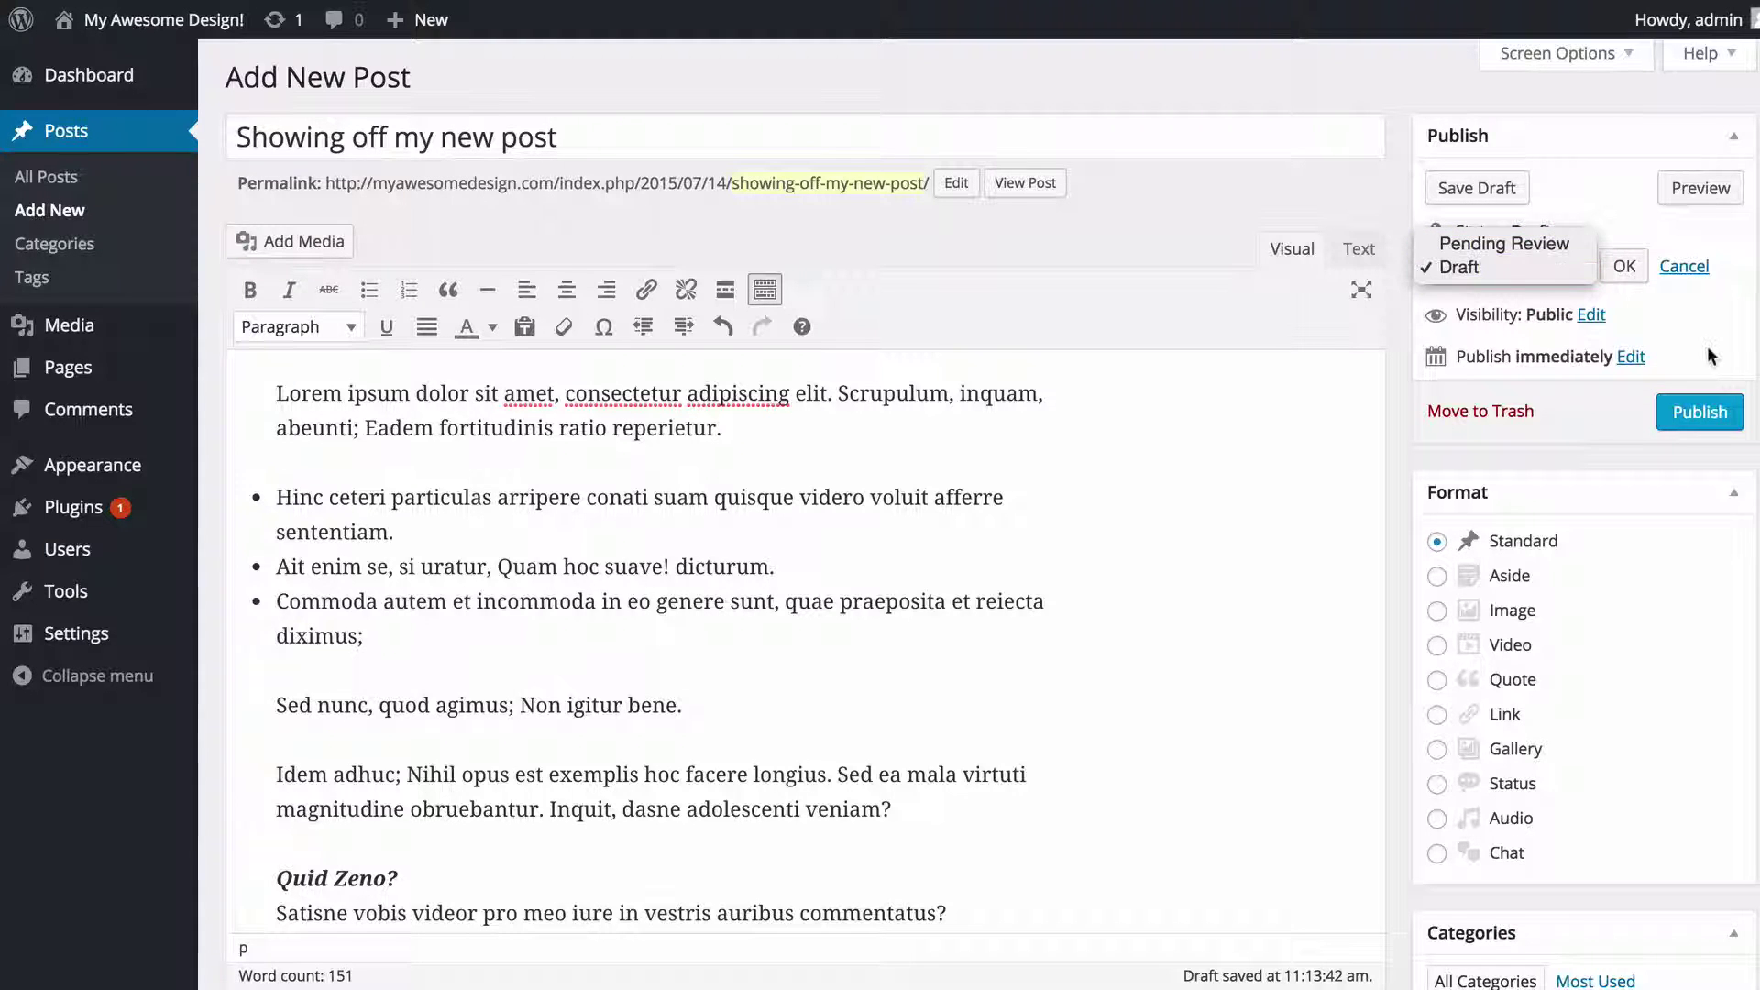
{"action": "left_click", "coordinate": [1537, 242]}
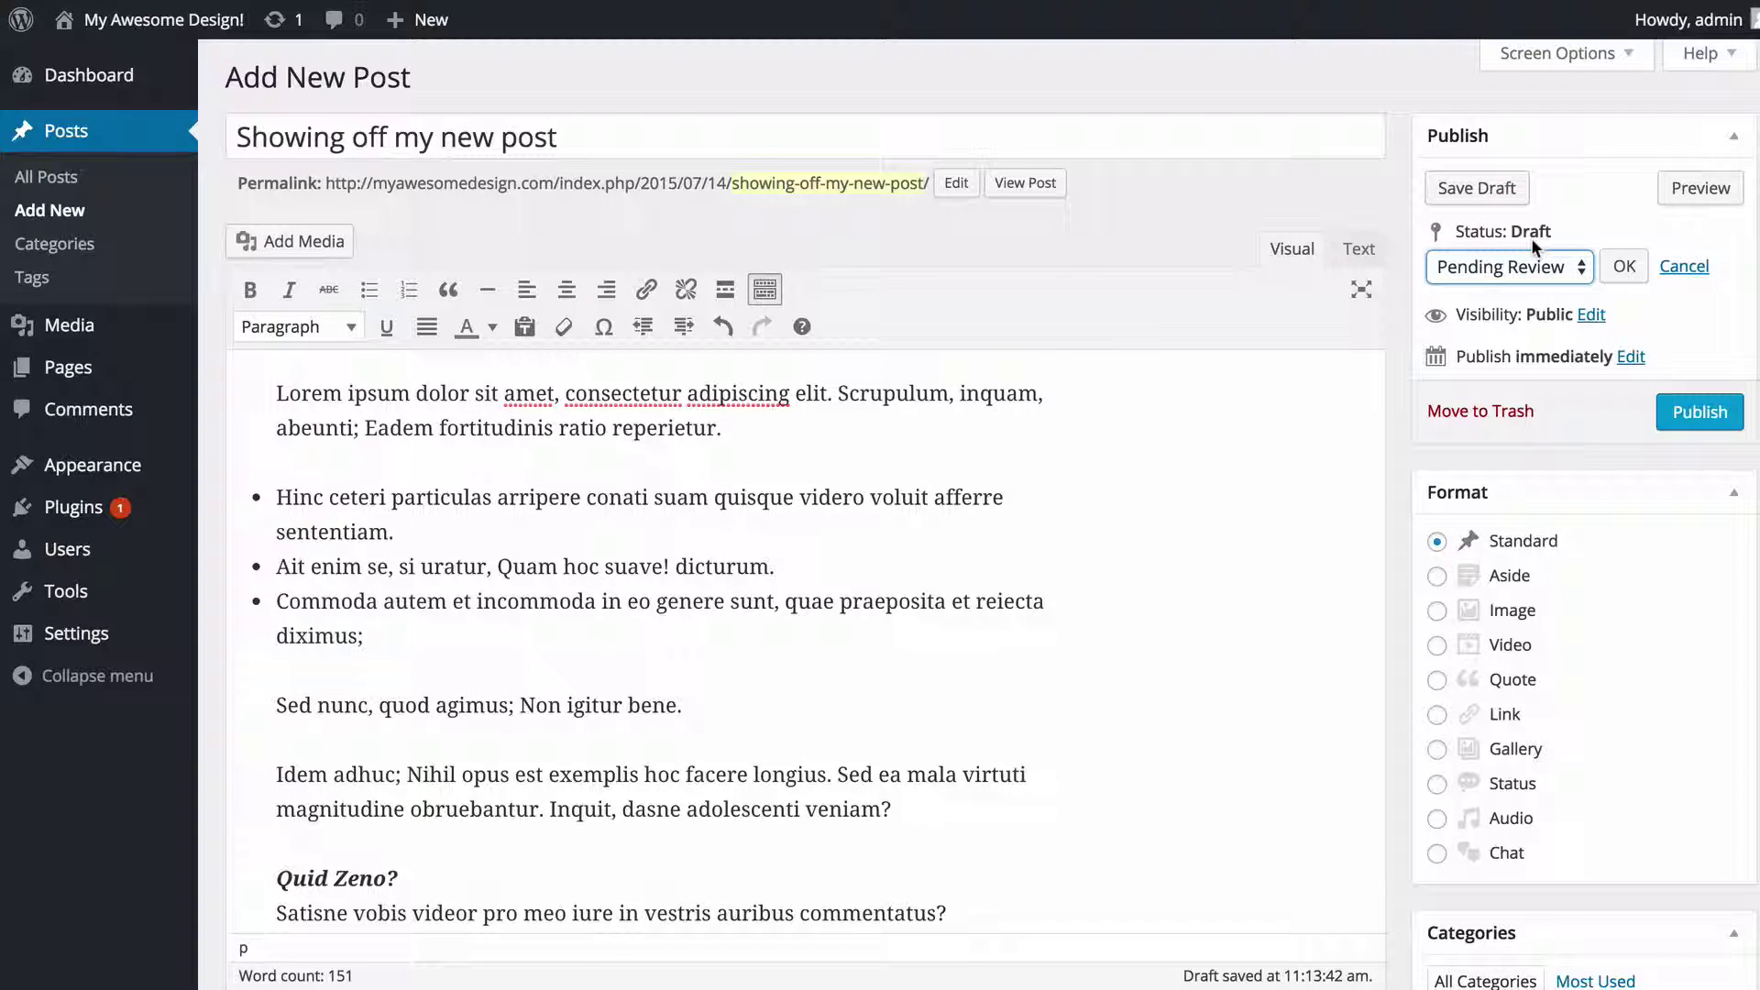
{"action": "left_click", "coordinate": [1550, 266]}
{"action": "left_click", "coordinate": [1554, 289]}
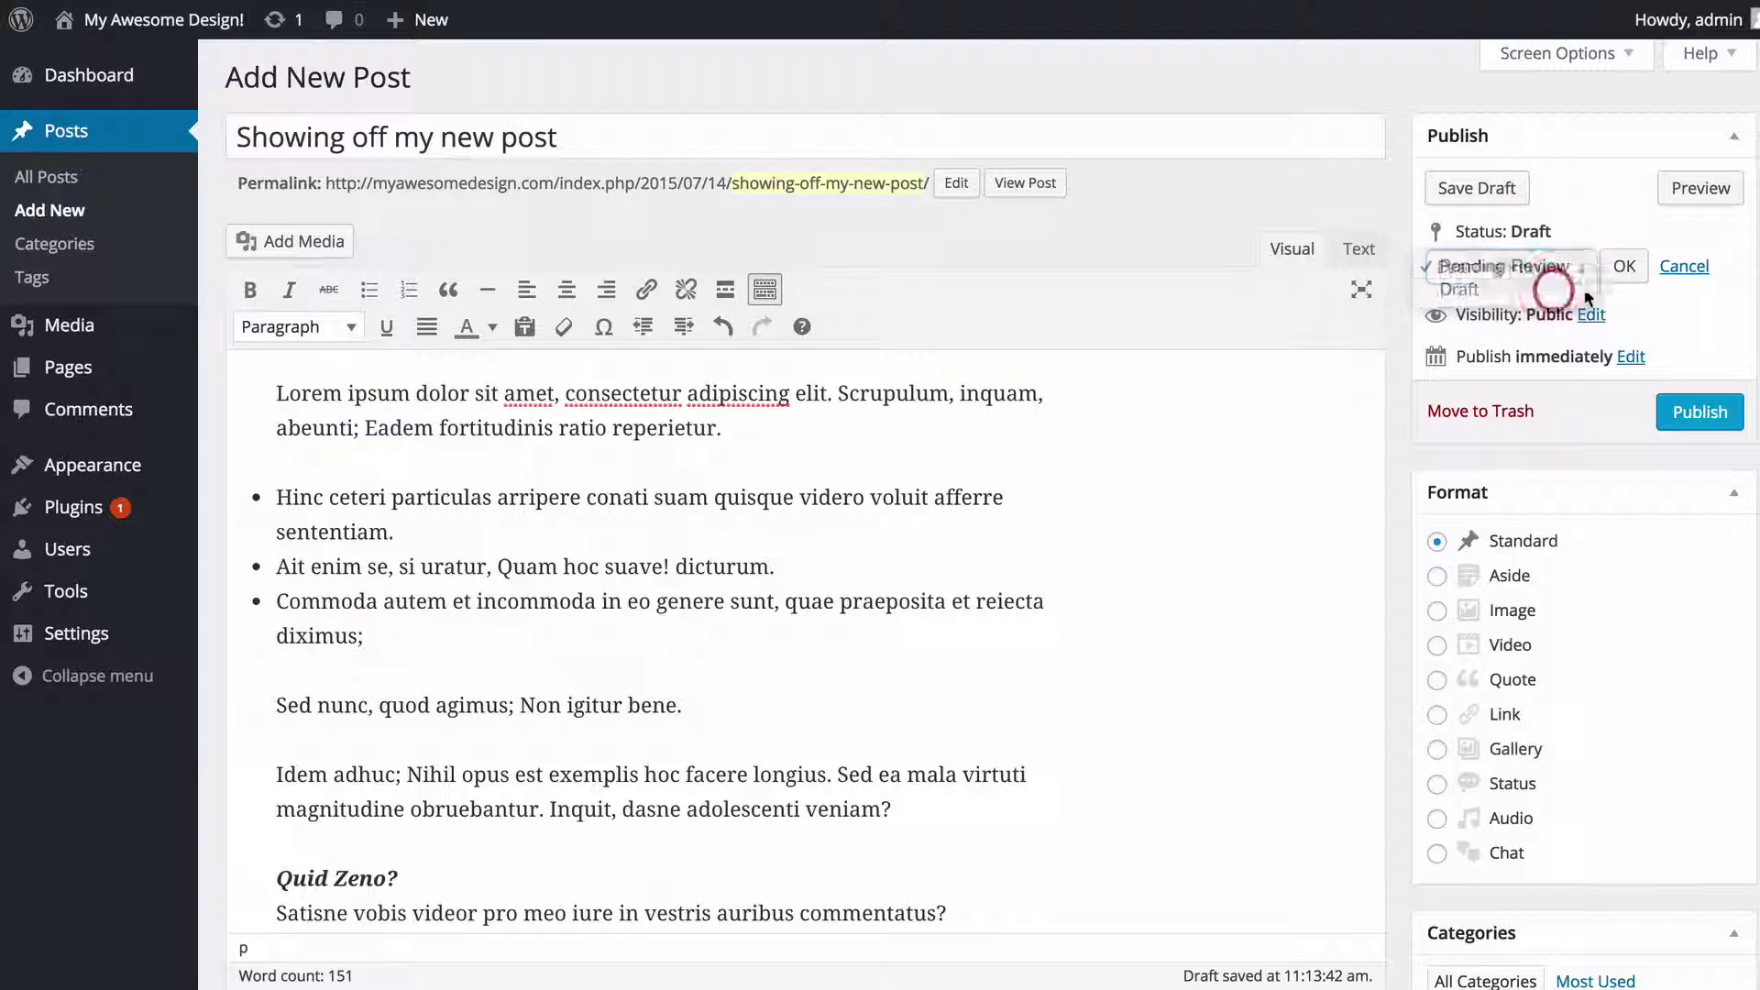
{"action": "left_click", "coordinate": [1623, 266]}
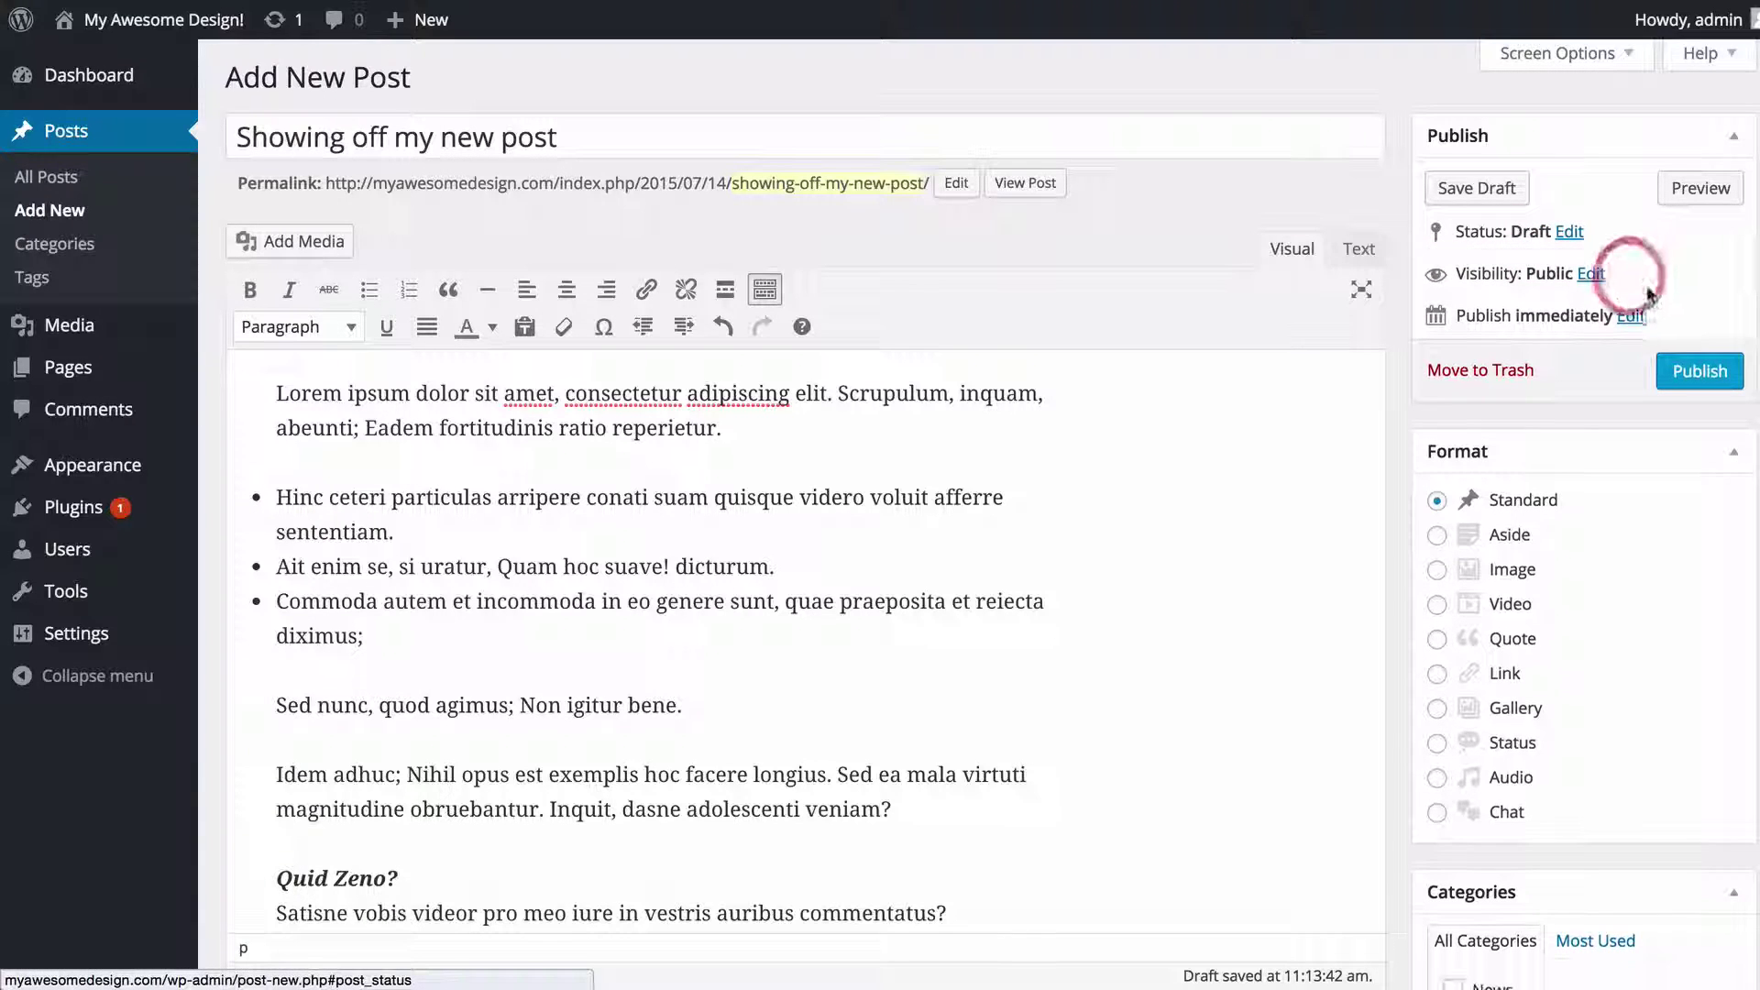
{"action": "left_click", "coordinate": [1589, 272]}
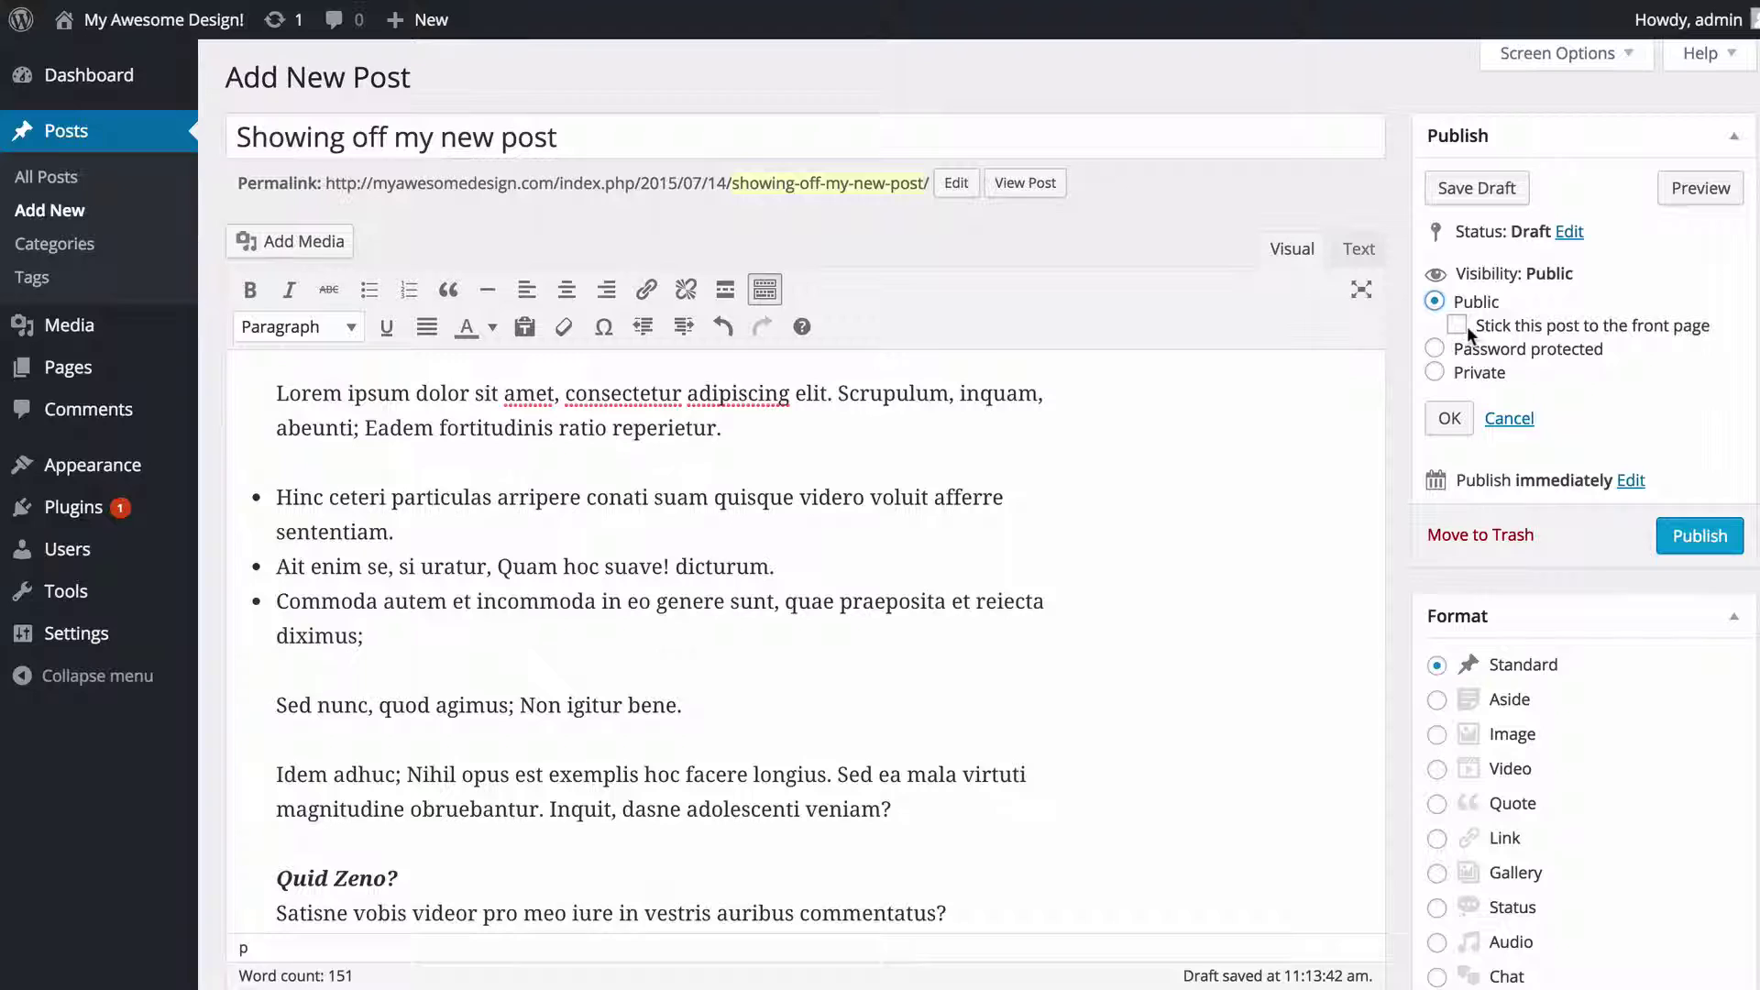
{"action": "left_click", "coordinate": [1460, 329]}
{"action": "left_click", "coordinate": [1458, 329]}
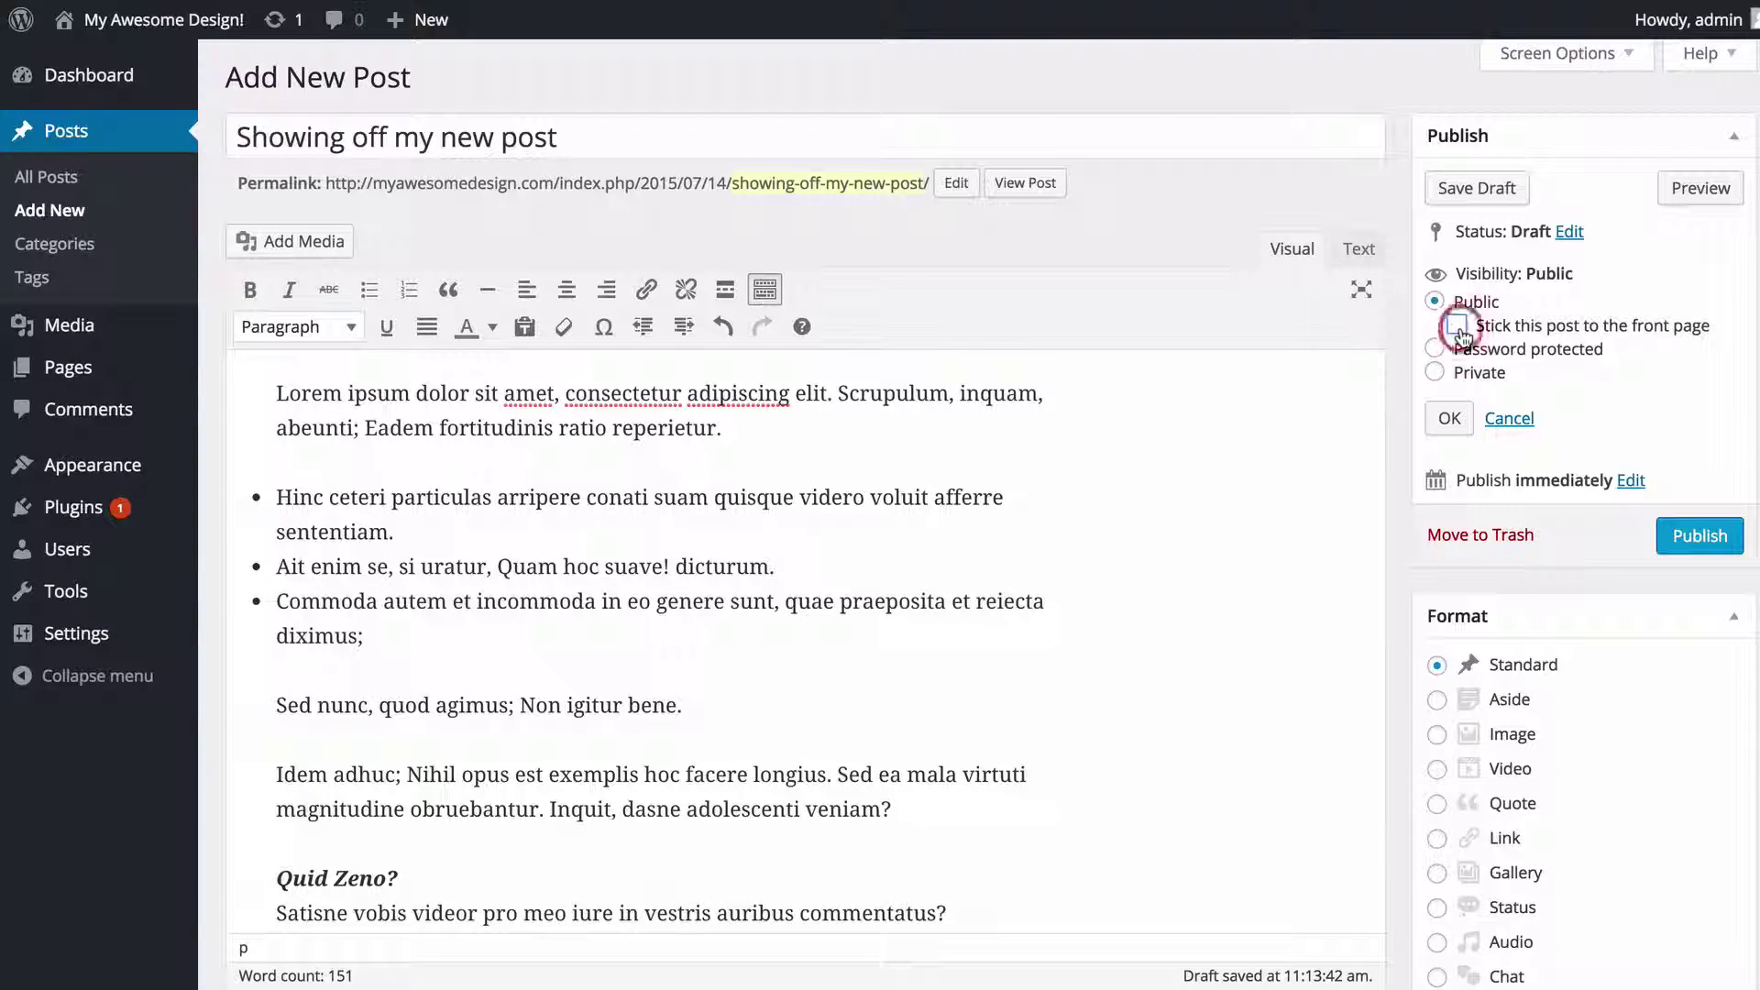
{"action": "left_click", "coordinate": [1436, 349]}
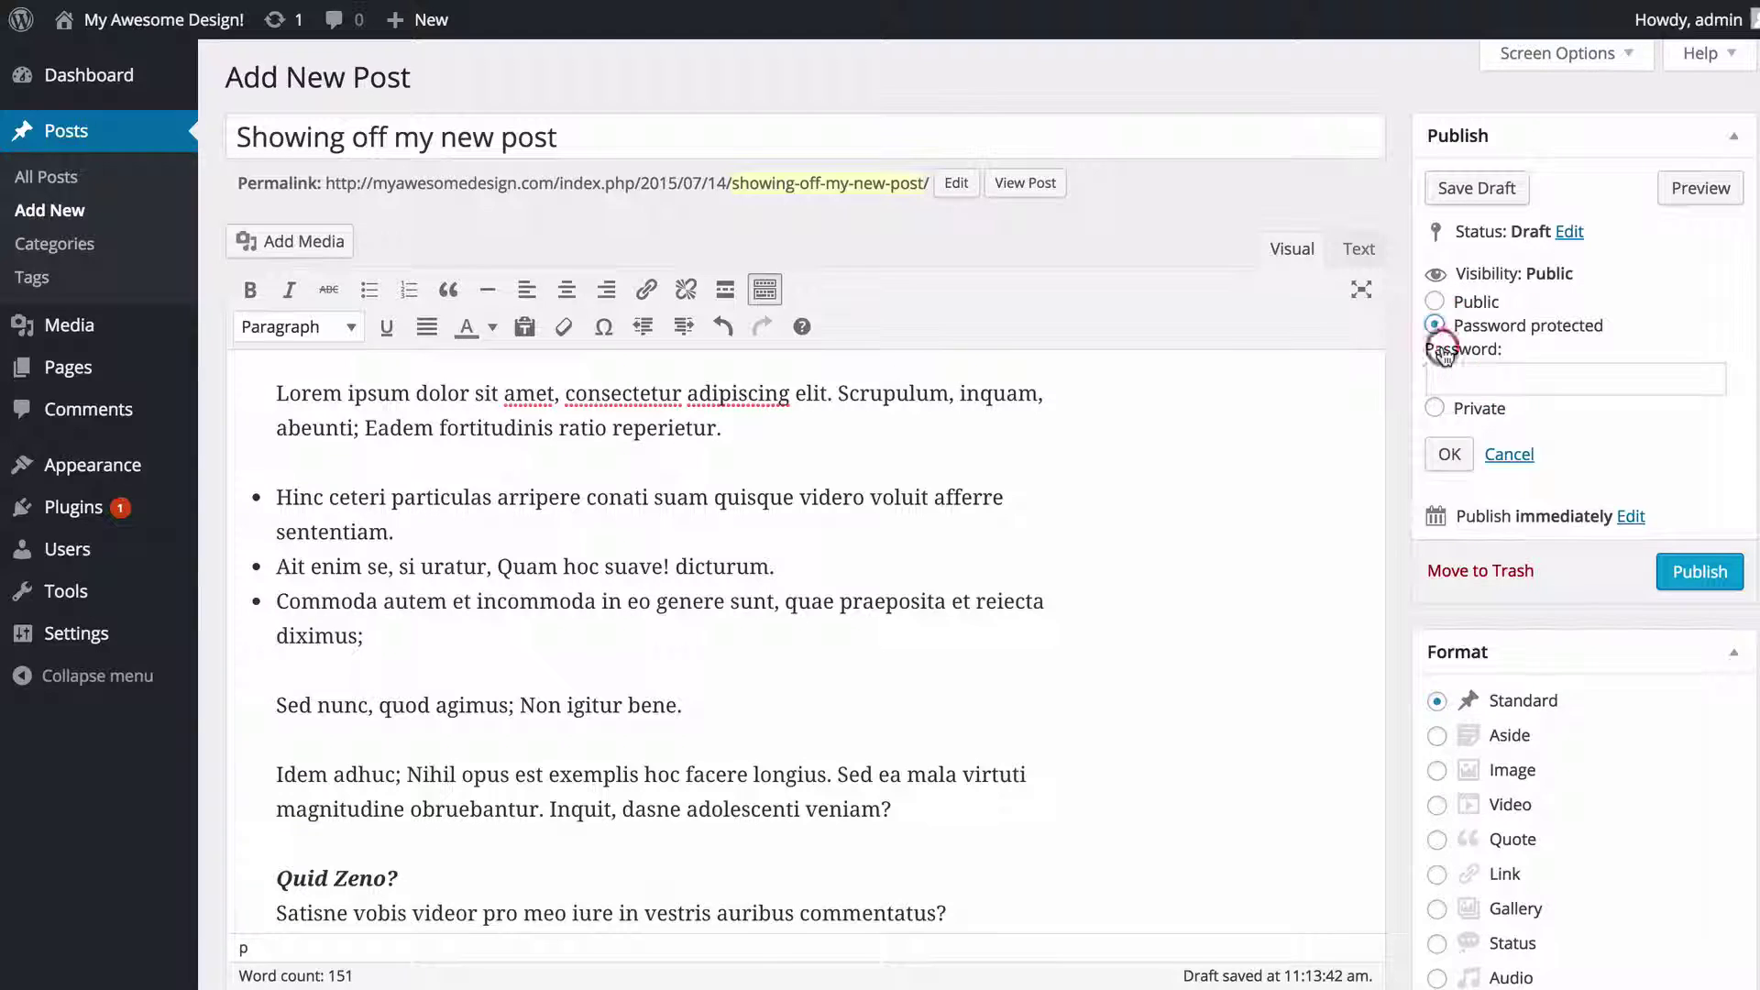
{"action": "left_click", "coordinate": [1436, 408]}
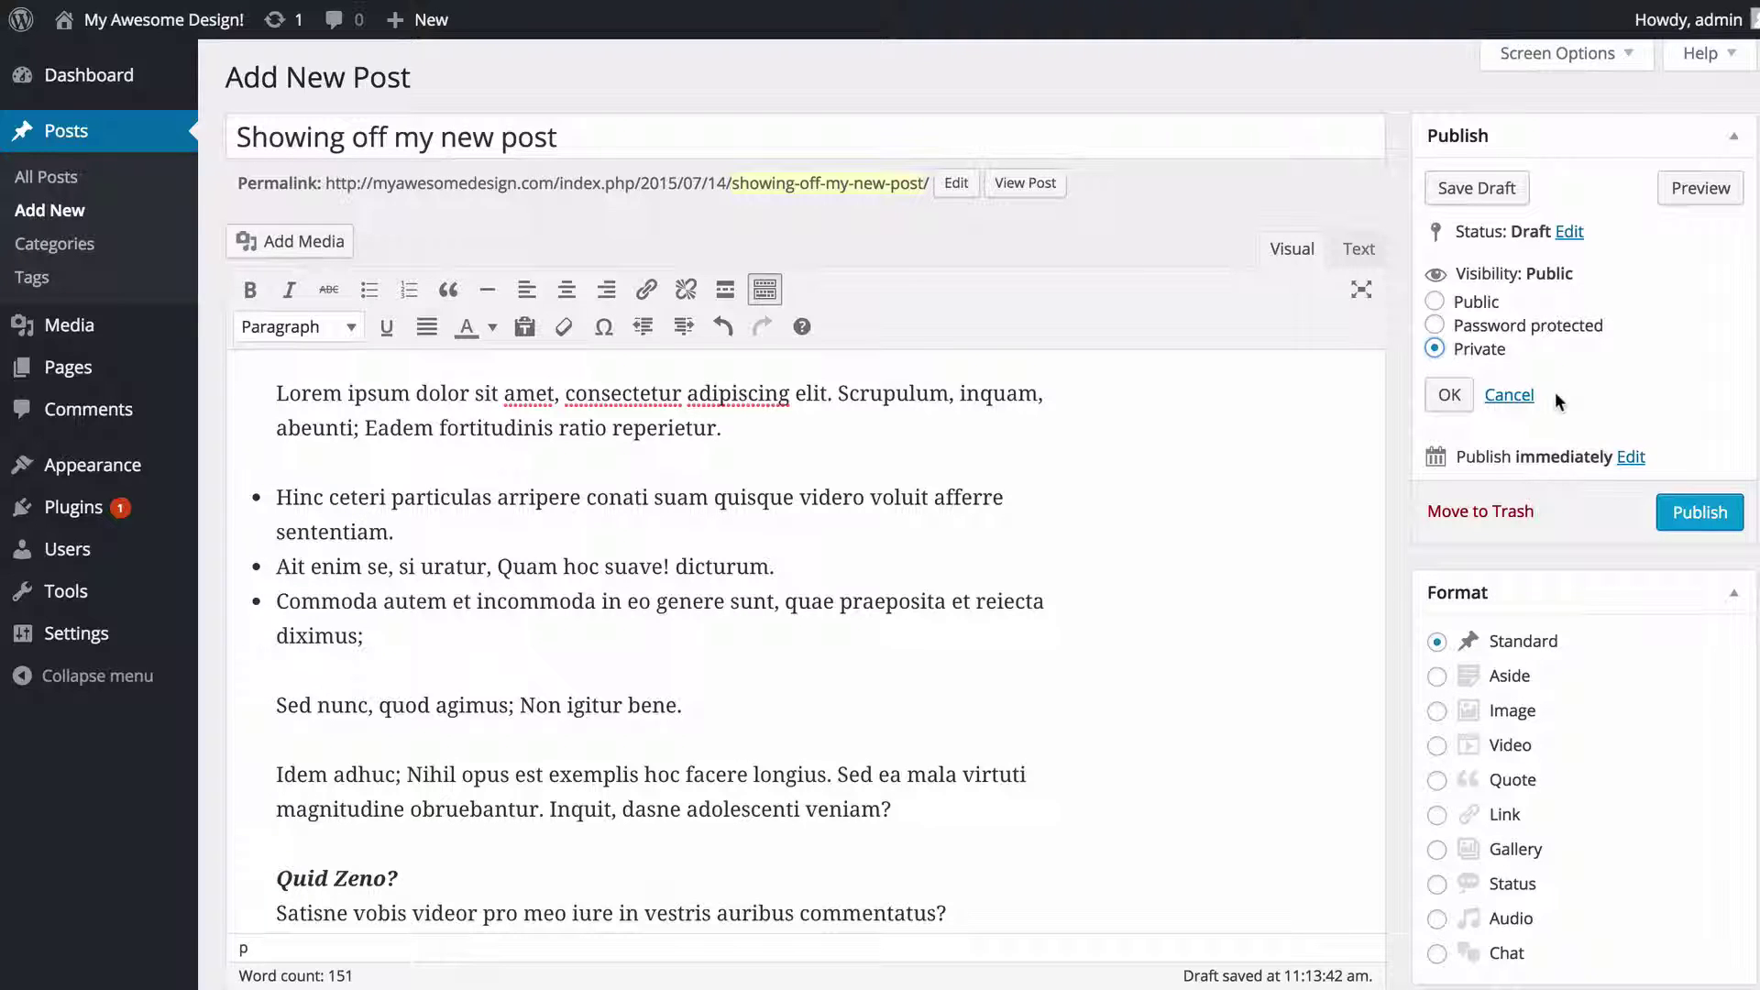
{"action": "left_click", "coordinate": [1437, 305]}
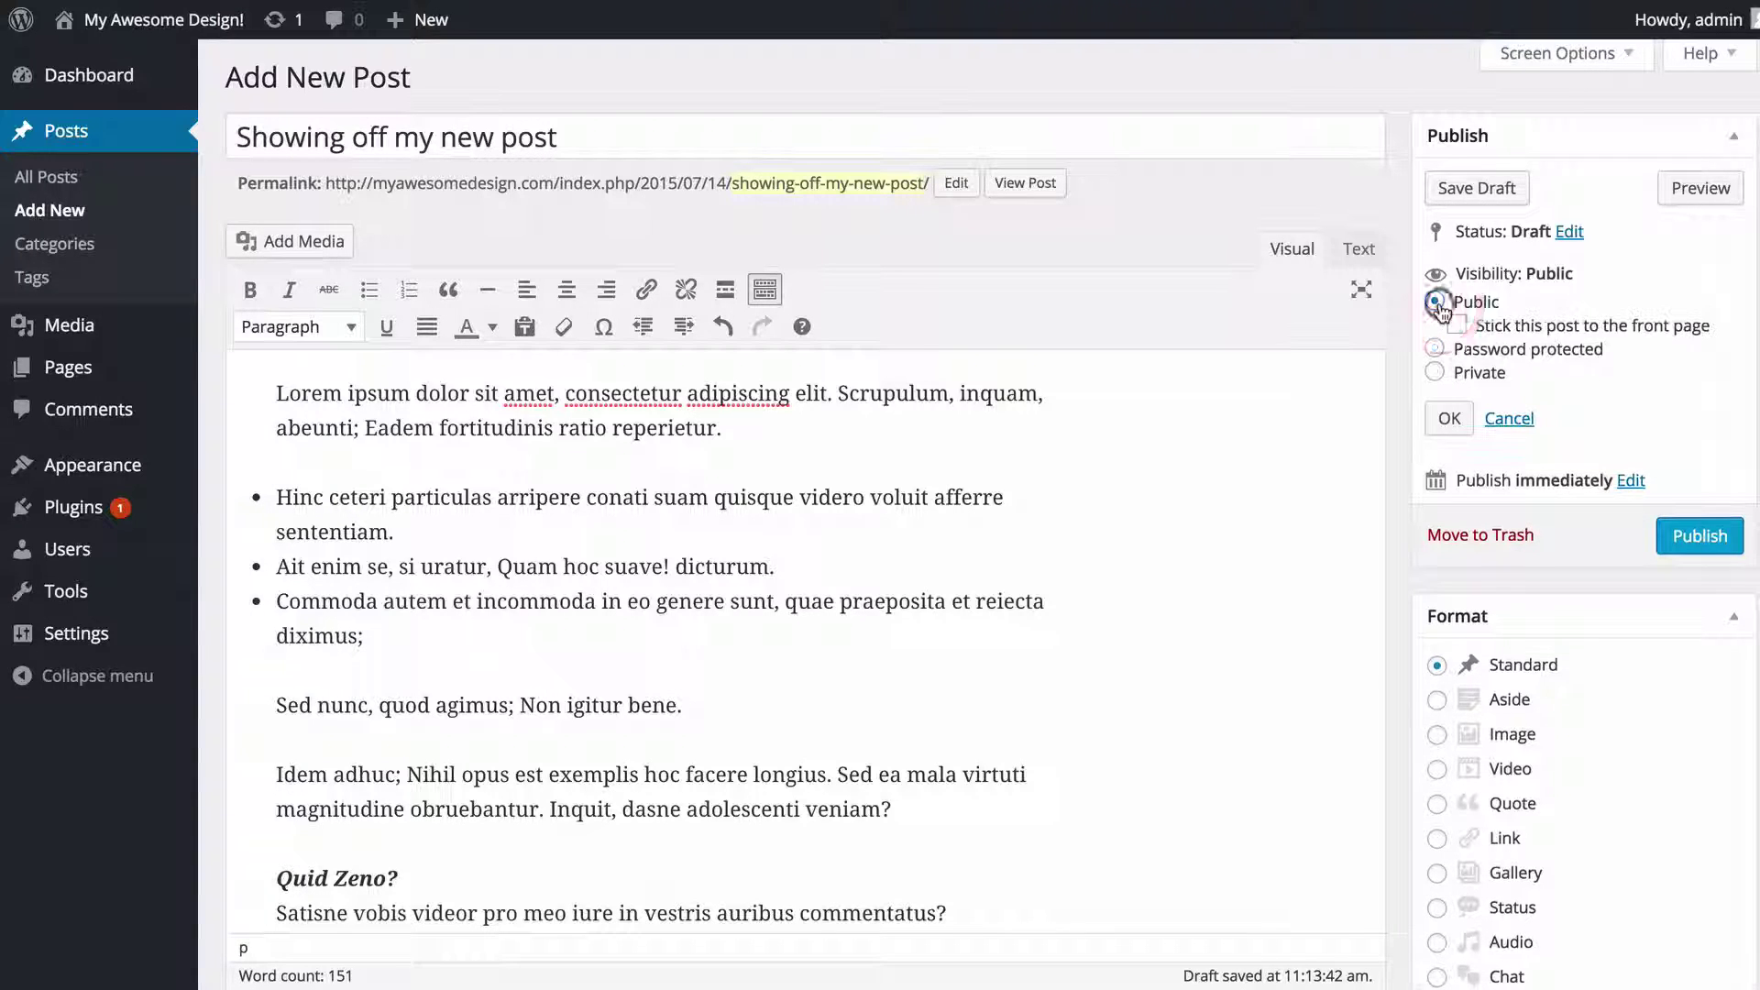
{"action": "left_click", "coordinate": [1448, 418]}
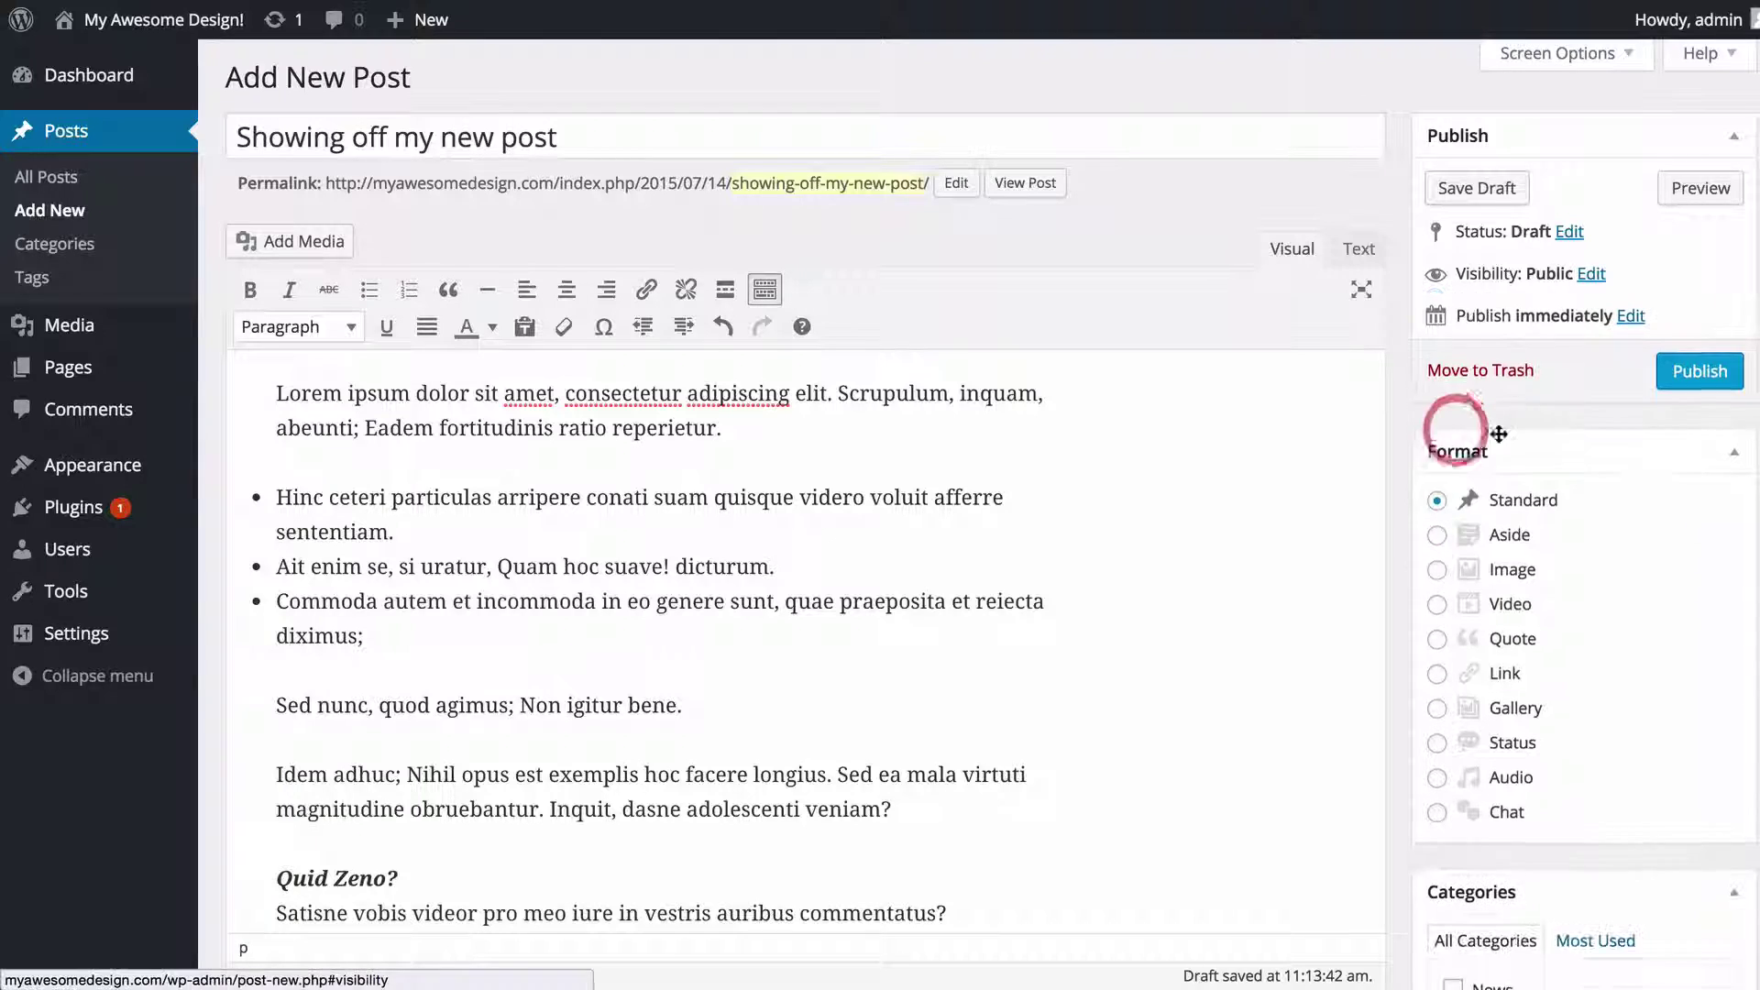
{"action": "left_click", "coordinate": [1628, 315]}
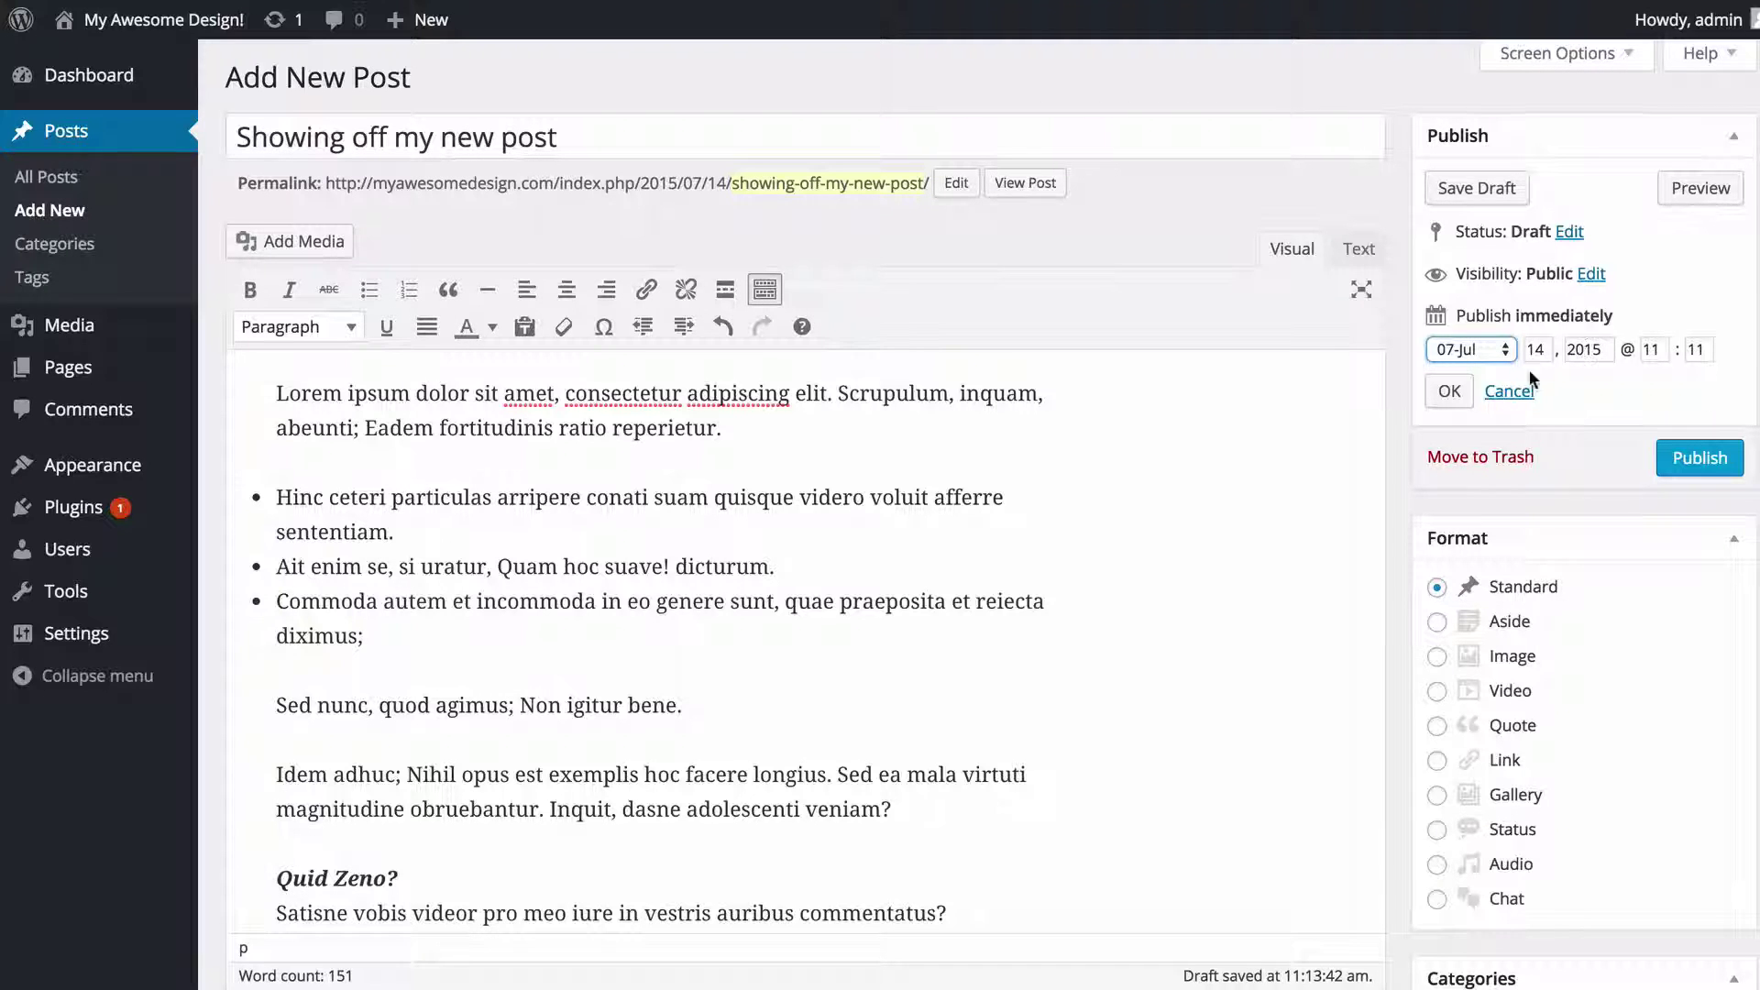
{"action": "left_click", "coordinate": [1447, 392]}
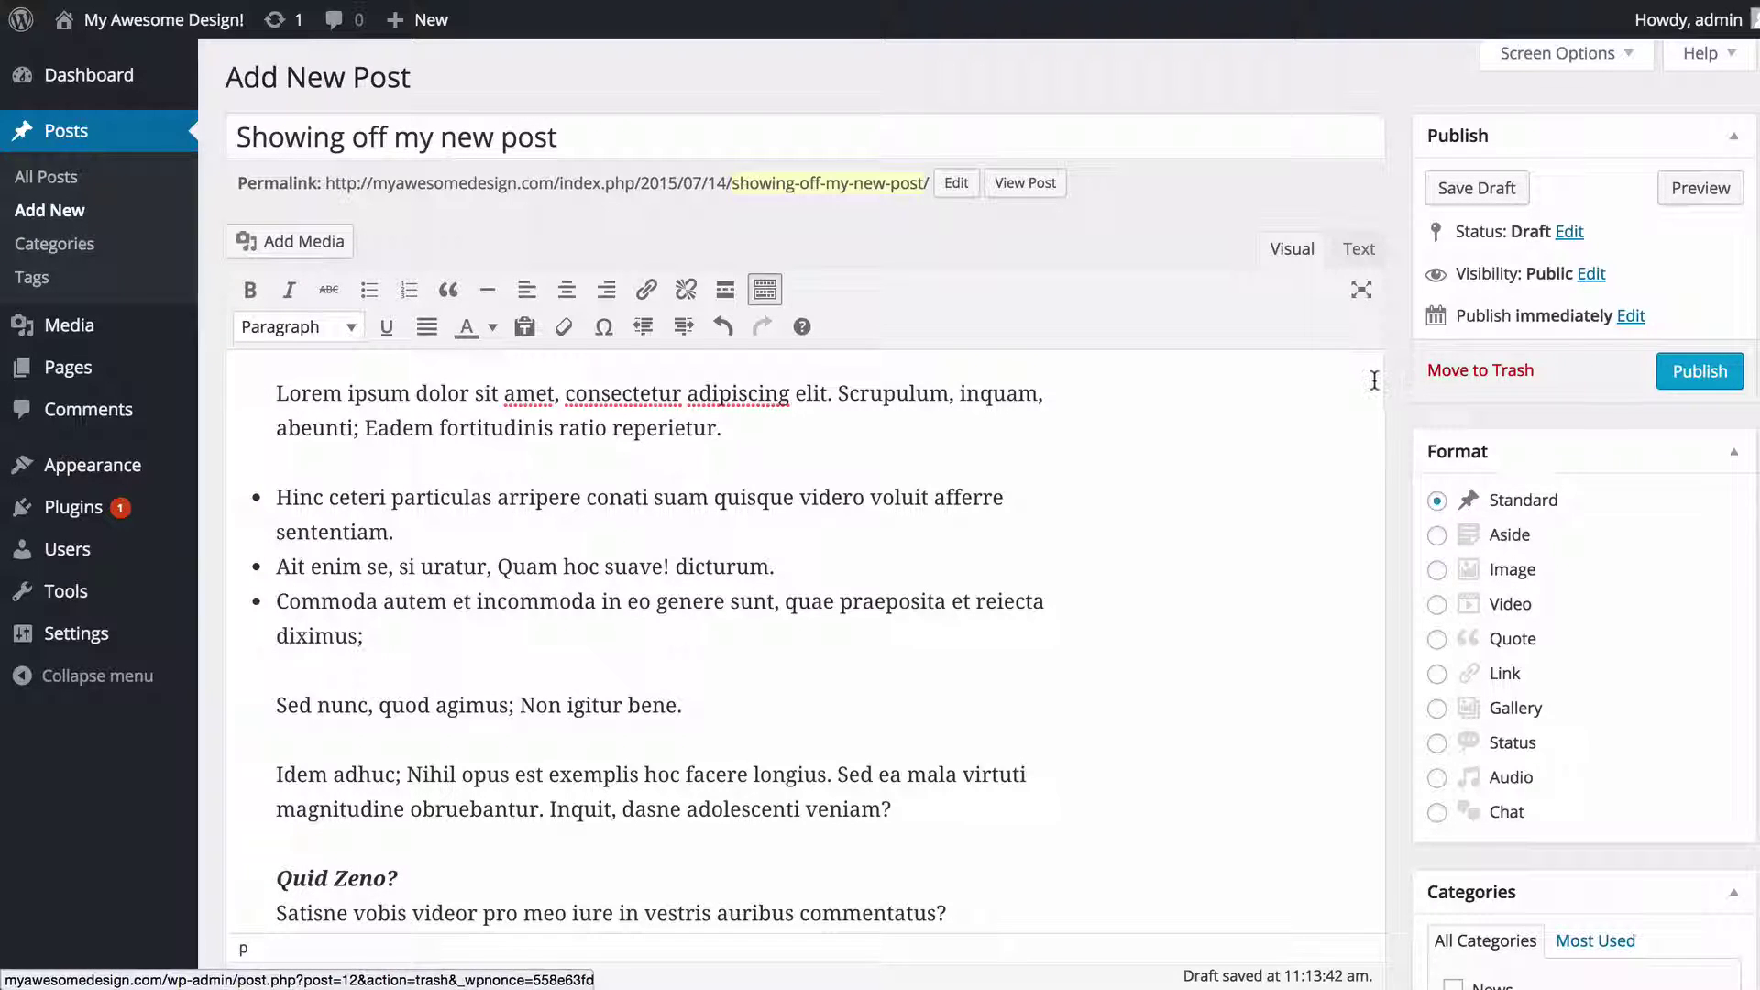
{"action": "scroll", "coordinate": [1392, 382], "scroll_direction": "down", "scroll_amount": 3}
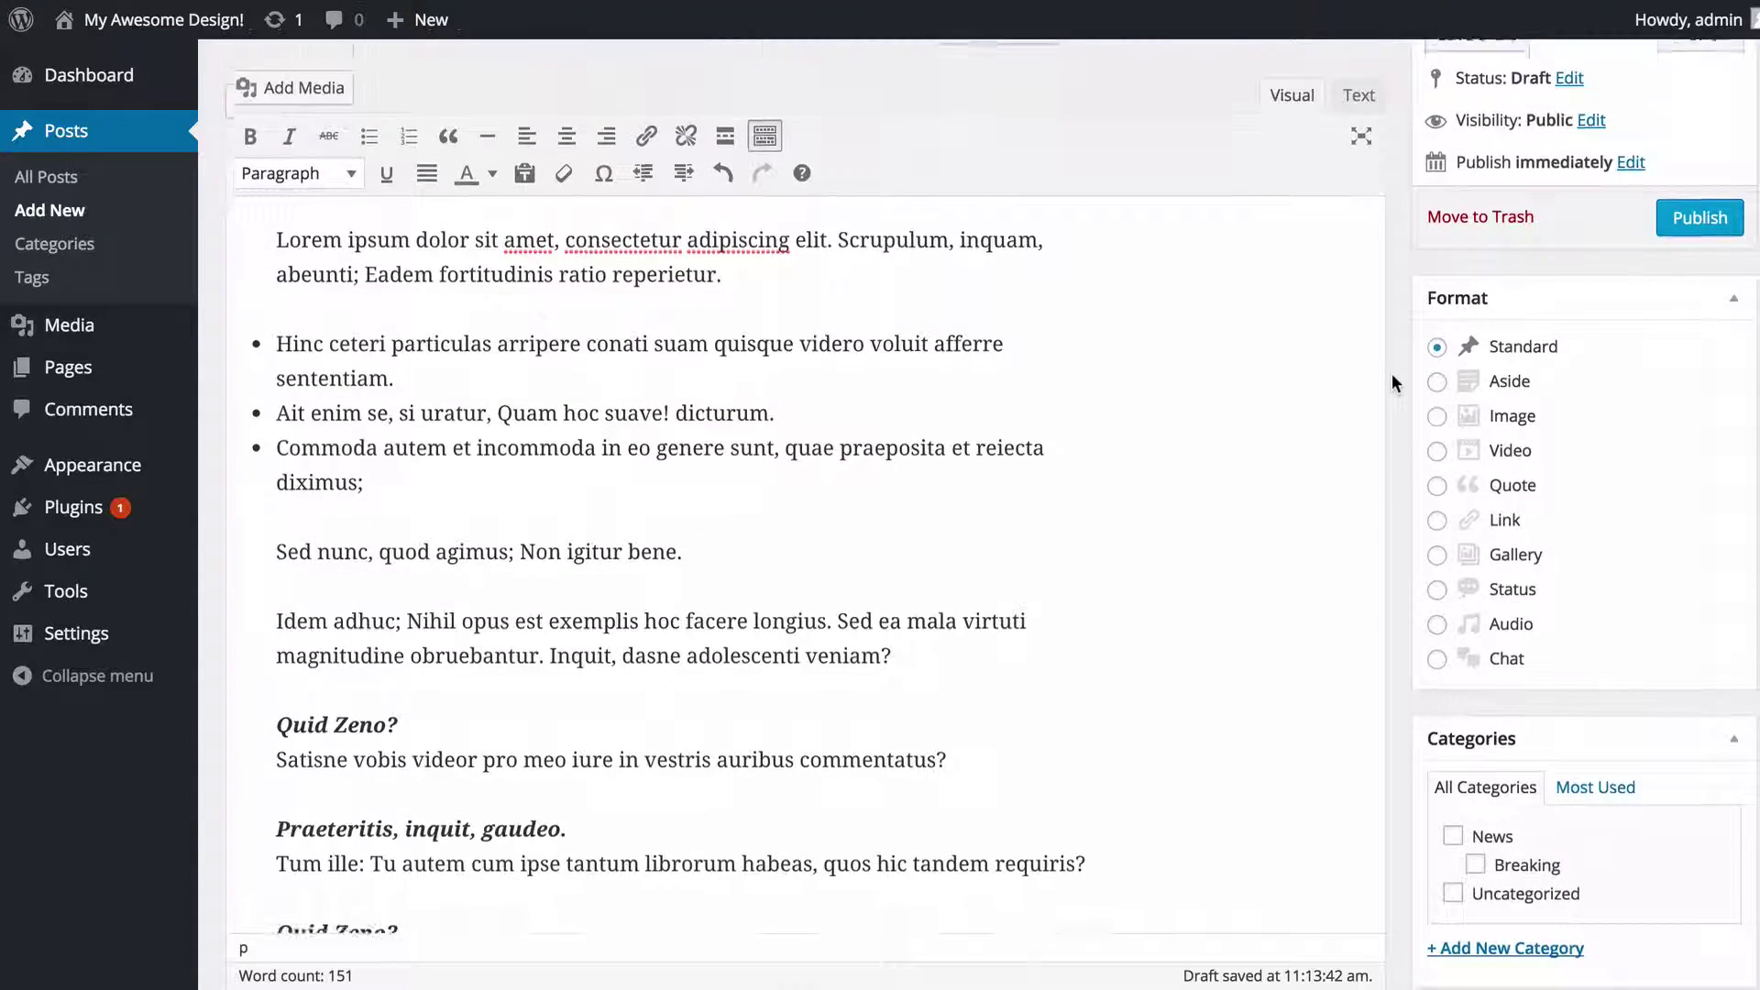
{"action": "scroll", "coordinate": [1392, 382], "scroll_direction": "down", "scroll_amount": 1}
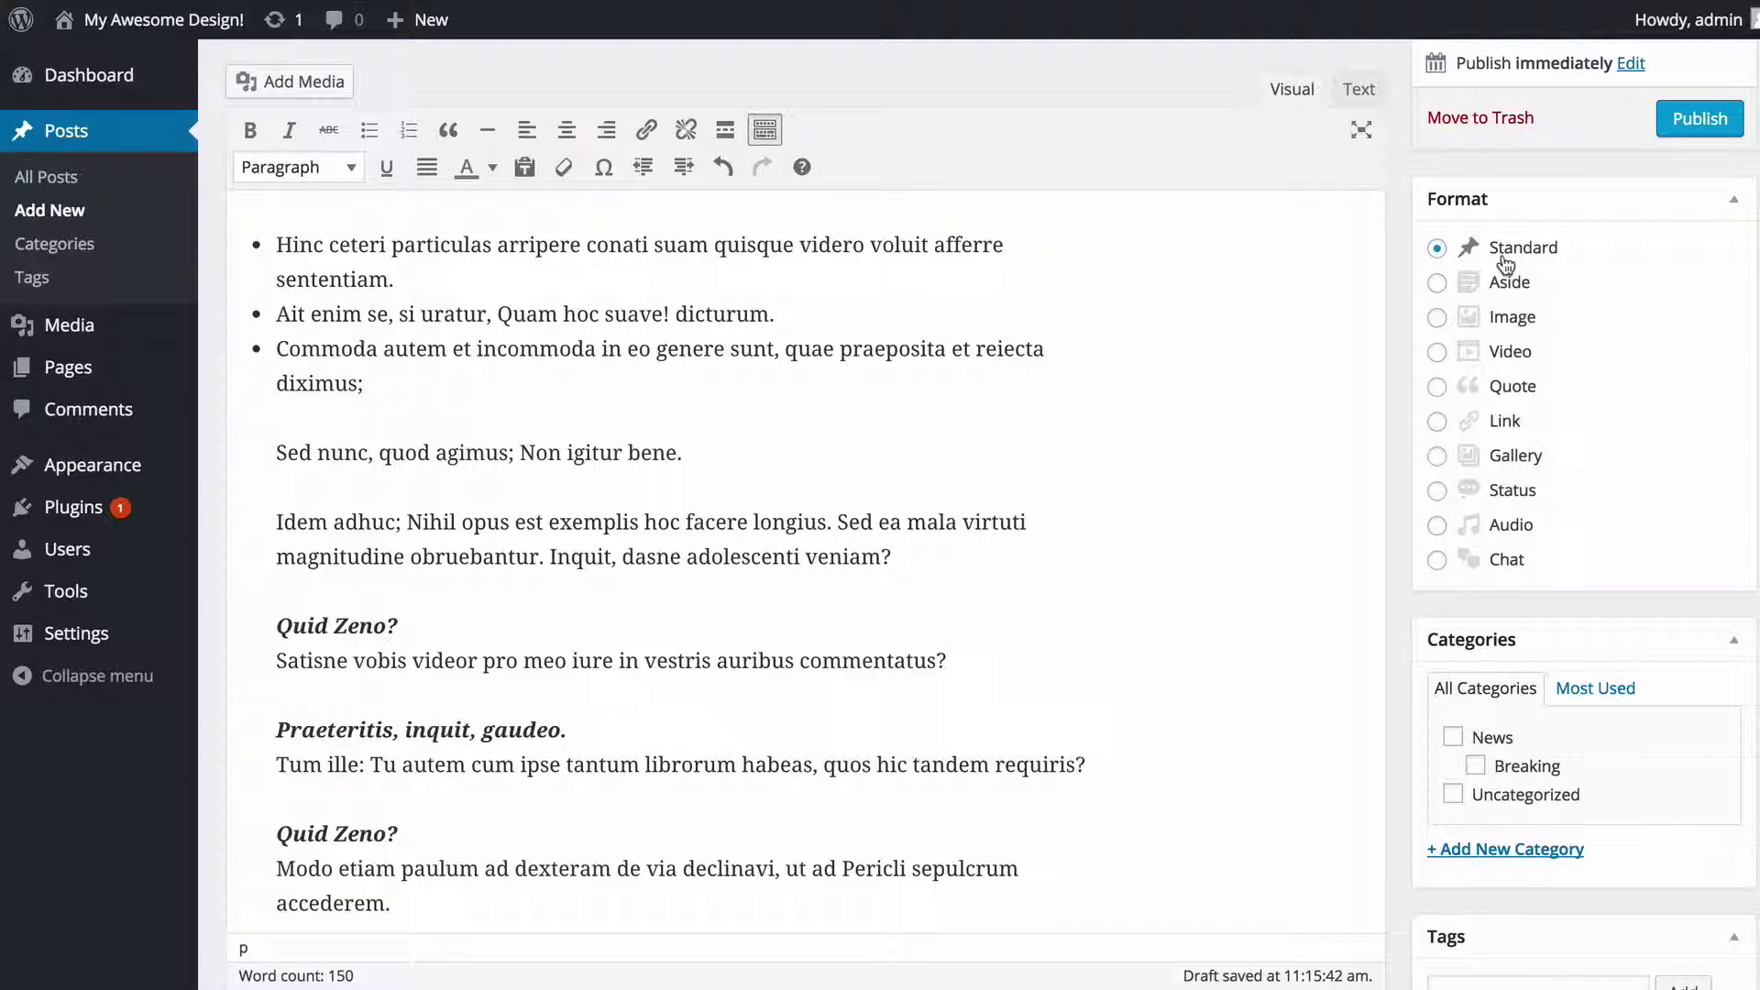
{"action": "left_click", "coordinate": [1437, 284]}
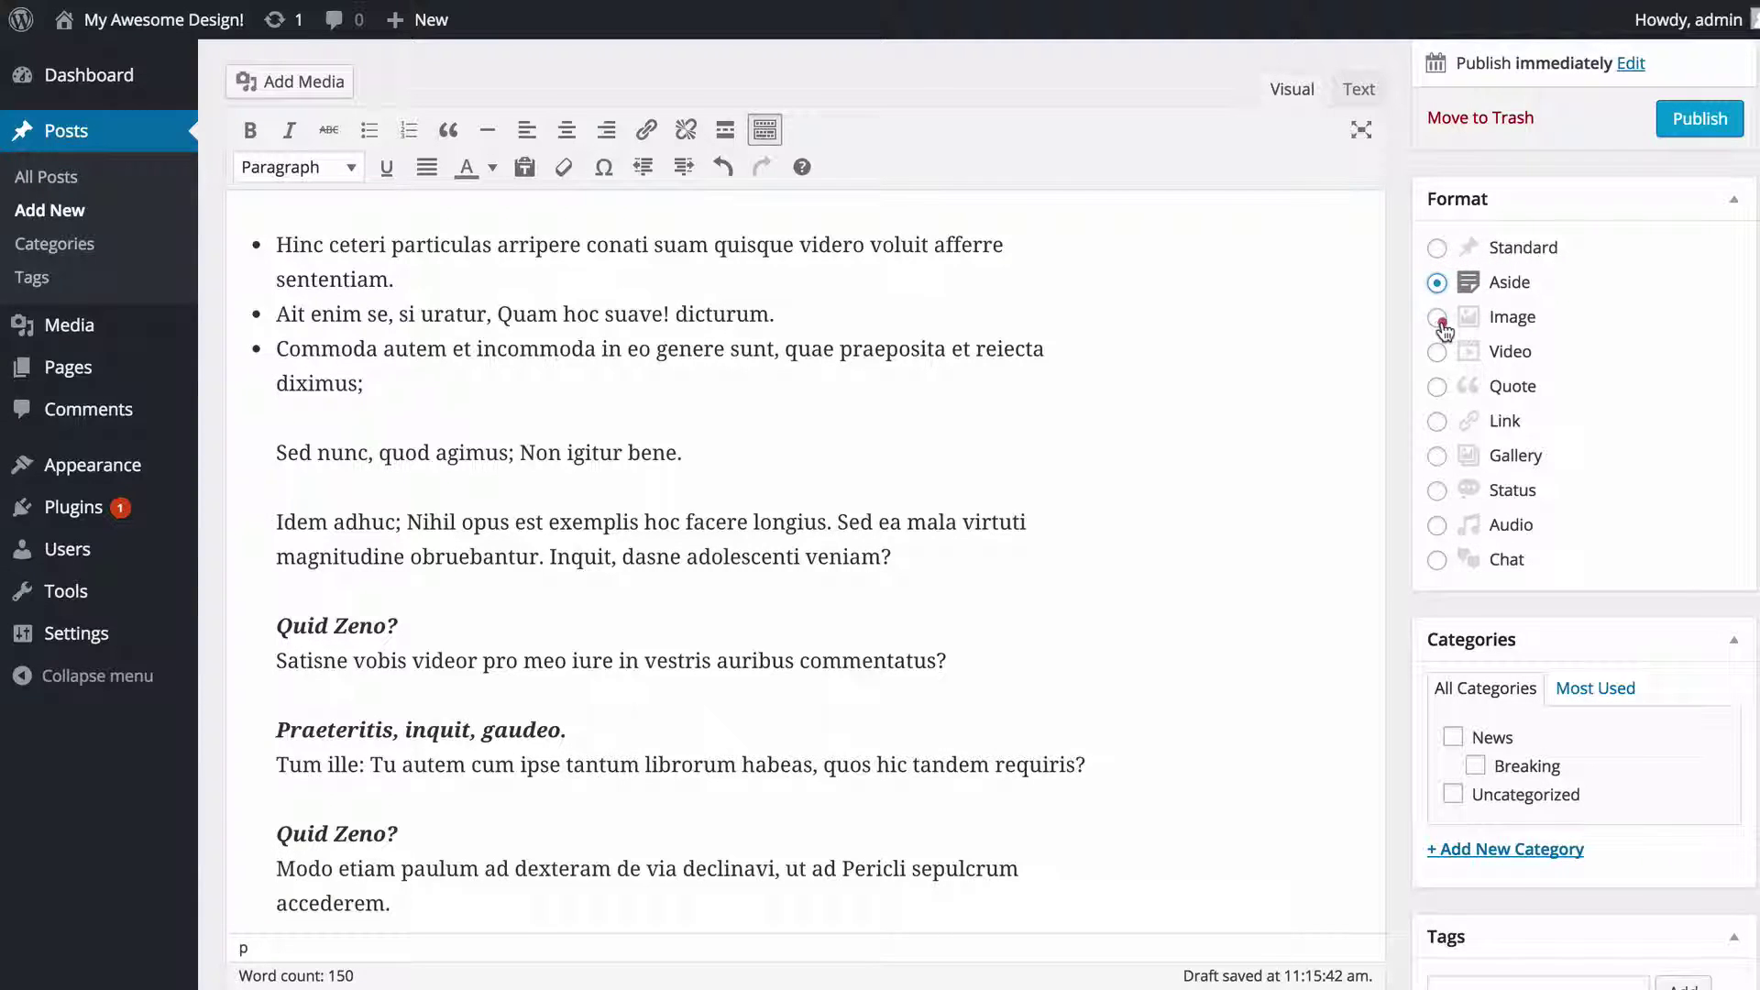
{"action": "left_click", "coordinate": [1438, 318]}
{"action": "left_click", "coordinate": [1437, 354]}
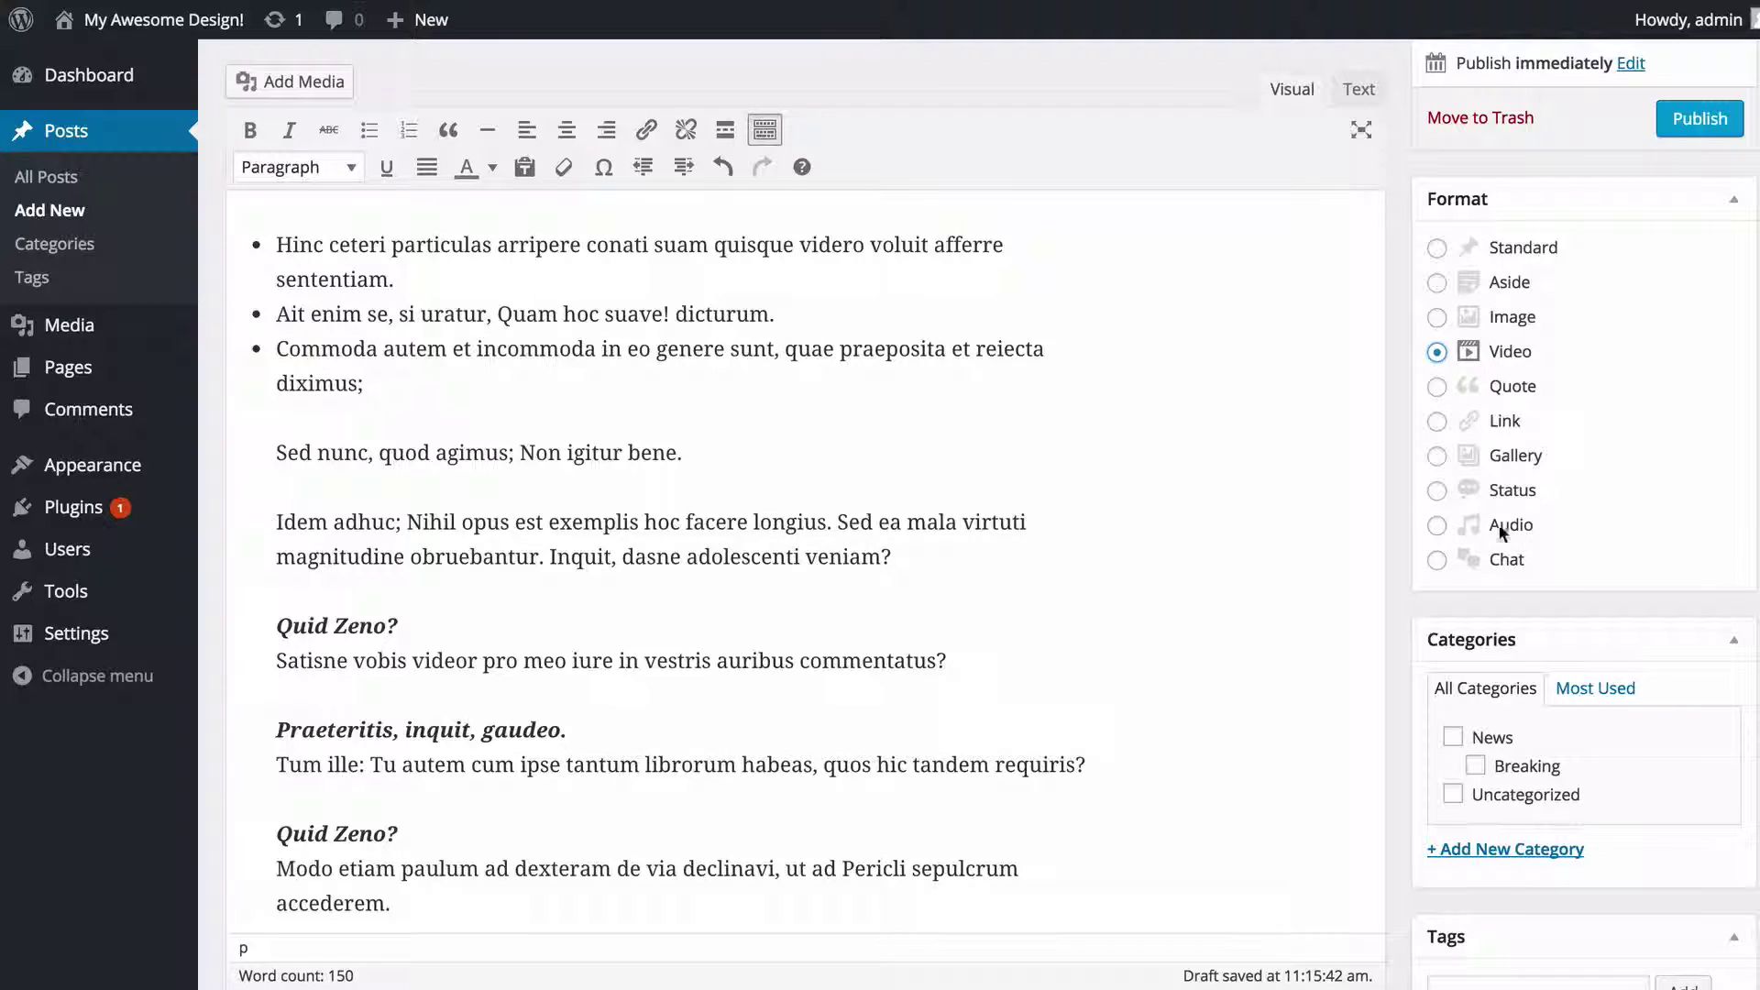
{"action": "left_click", "coordinate": [1436, 247]}
Try the News and Breaking category checkboxes, leaving both unchecked.
{"action": "scroll", "coordinate": [1403, 291], "scroll_direction": "down", "scroll_amount": 5}
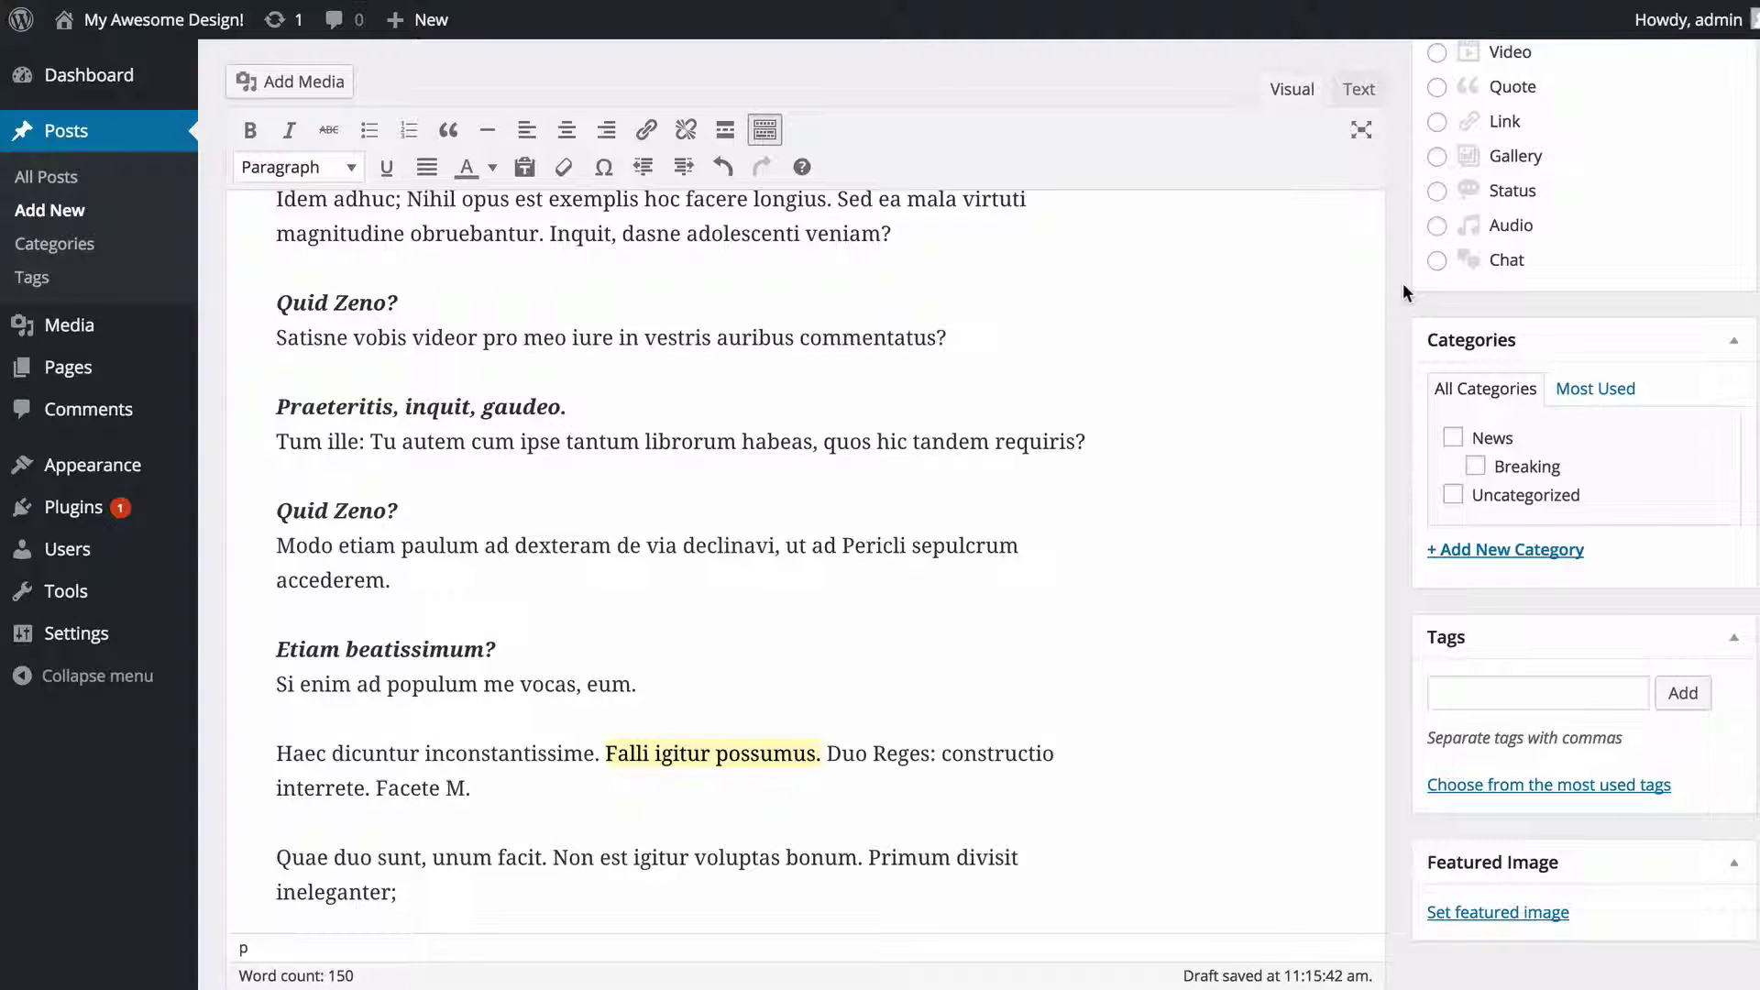
{"action": "left_click", "coordinate": [1453, 437]}
{"action": "left_click", "coordinate": [1487, 476]}
{"action": "left_click", "coordinate": [1487, 477]}
{"action": "left_click", "coordinate": [1447, 445]}
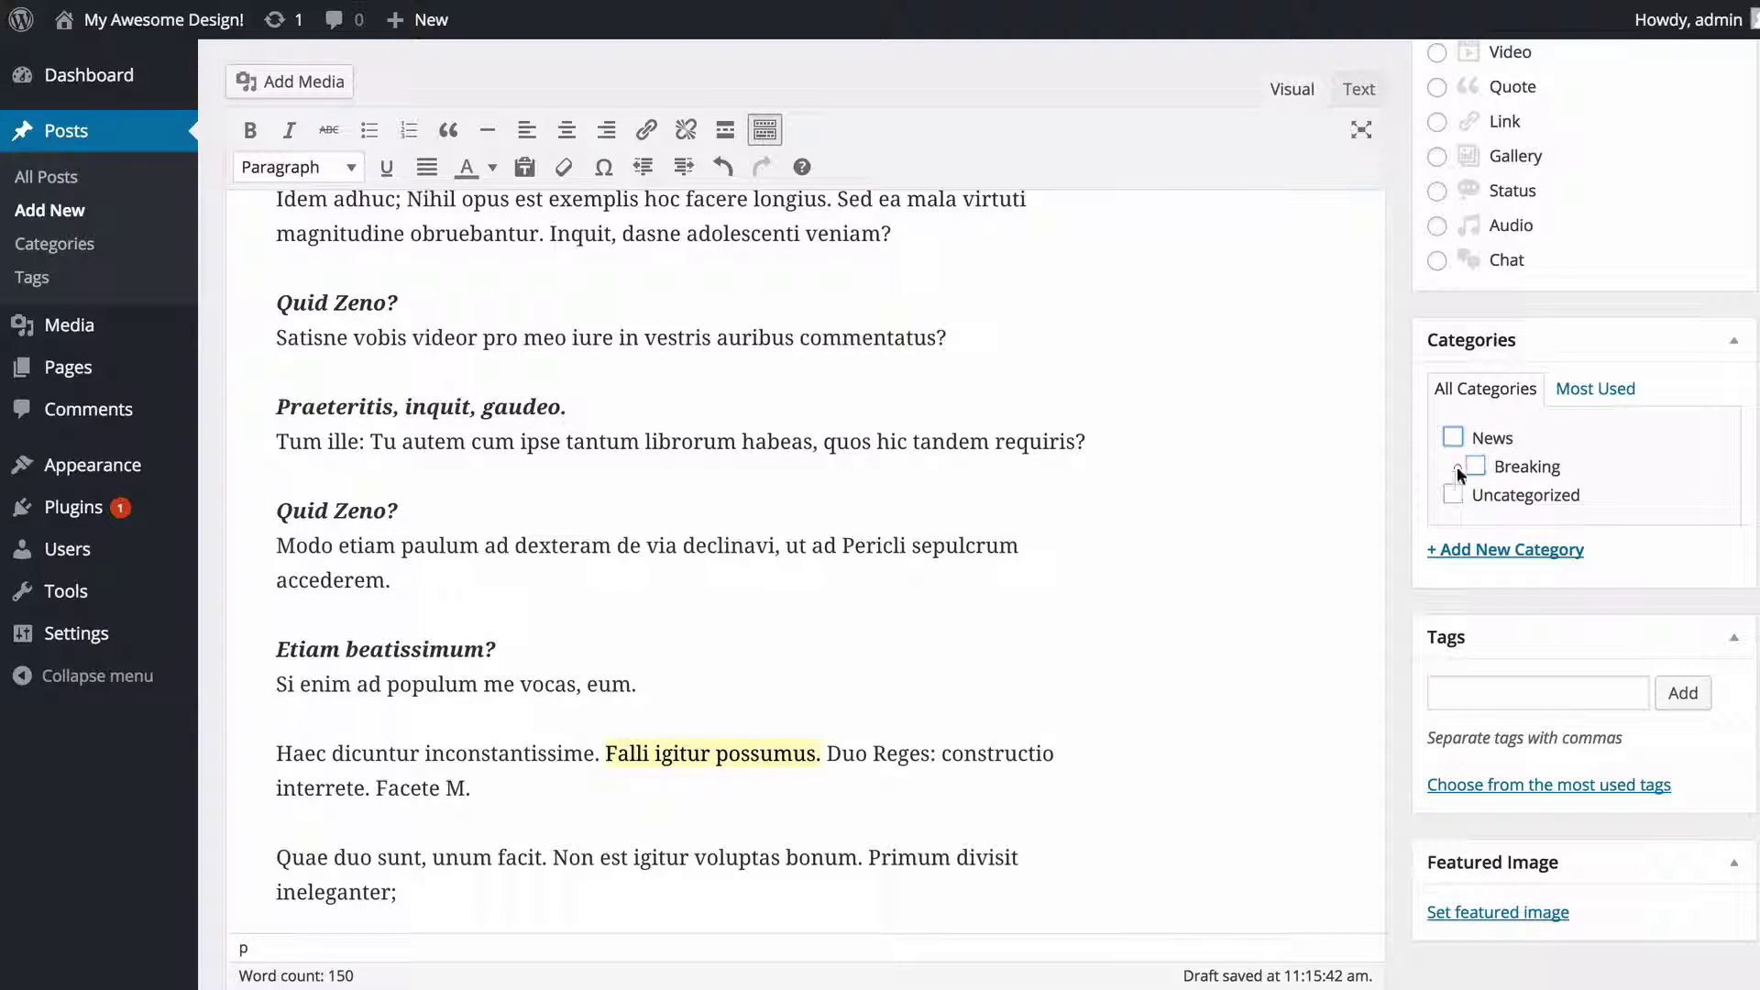
Create the categories Media and Politics, plus Domestic with parent category Politics.
{"action": "left_click", "coordinate": [1477, 553]}
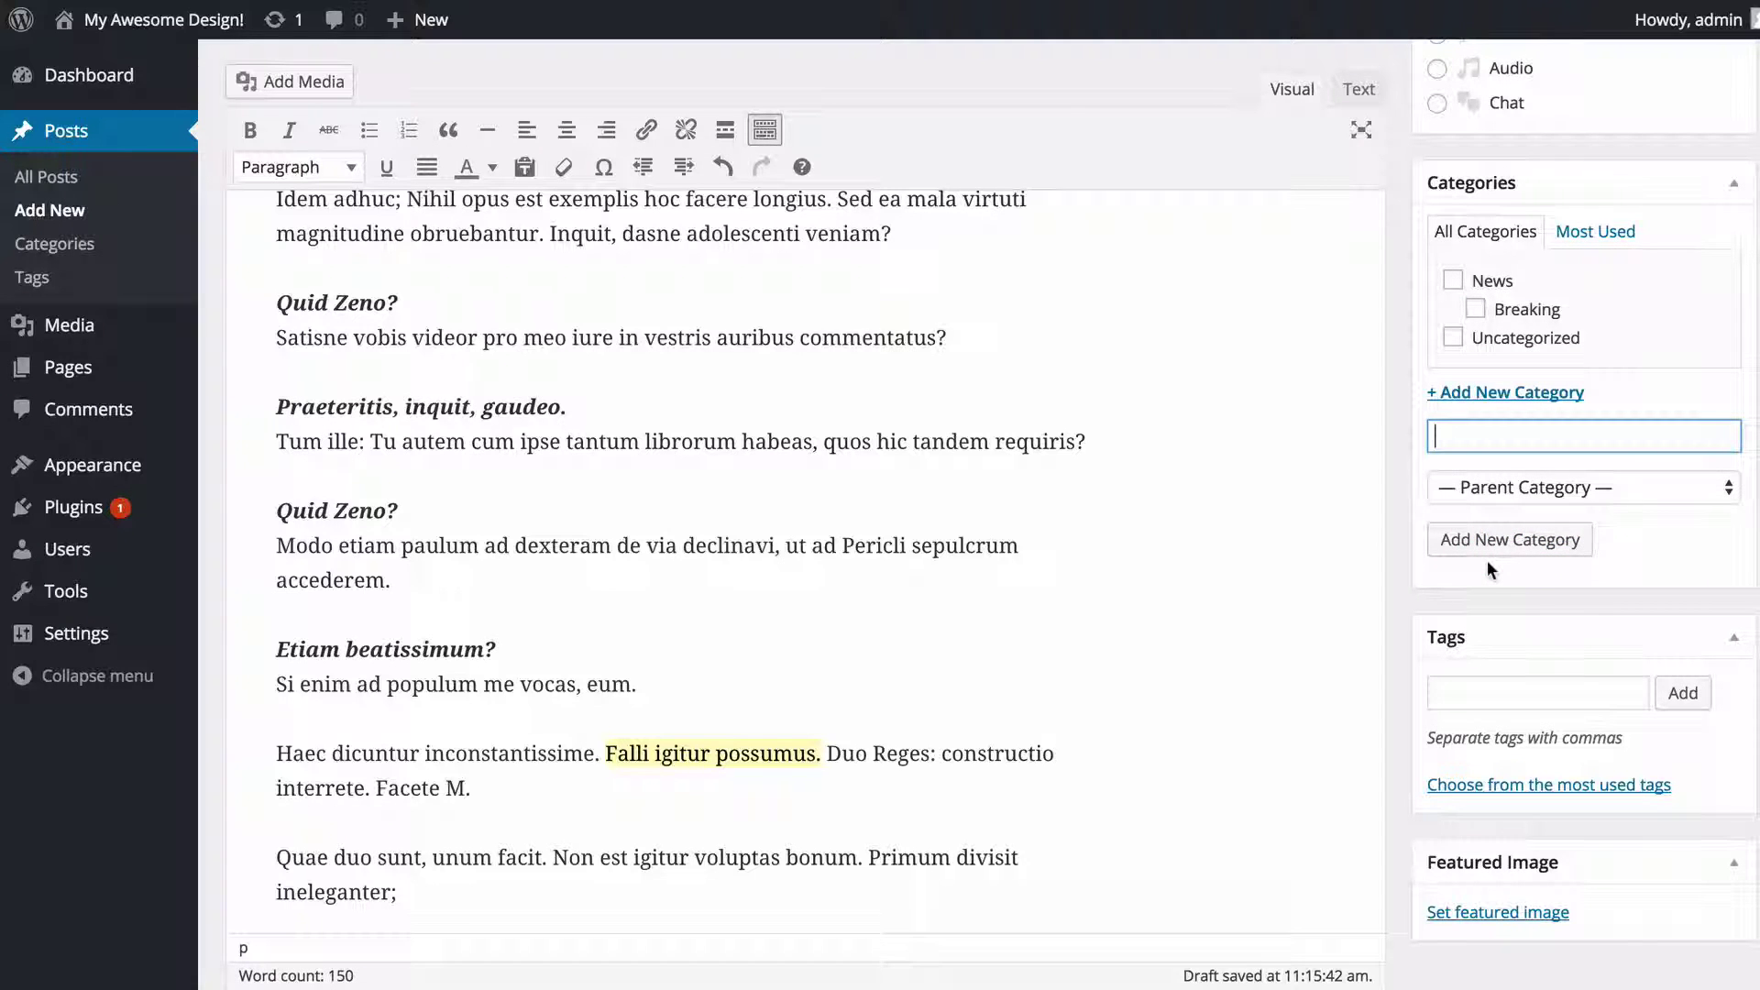
{"action": "type", "text": "Media"}
{"action": "left_click", "coordinate": [1573, 536]}
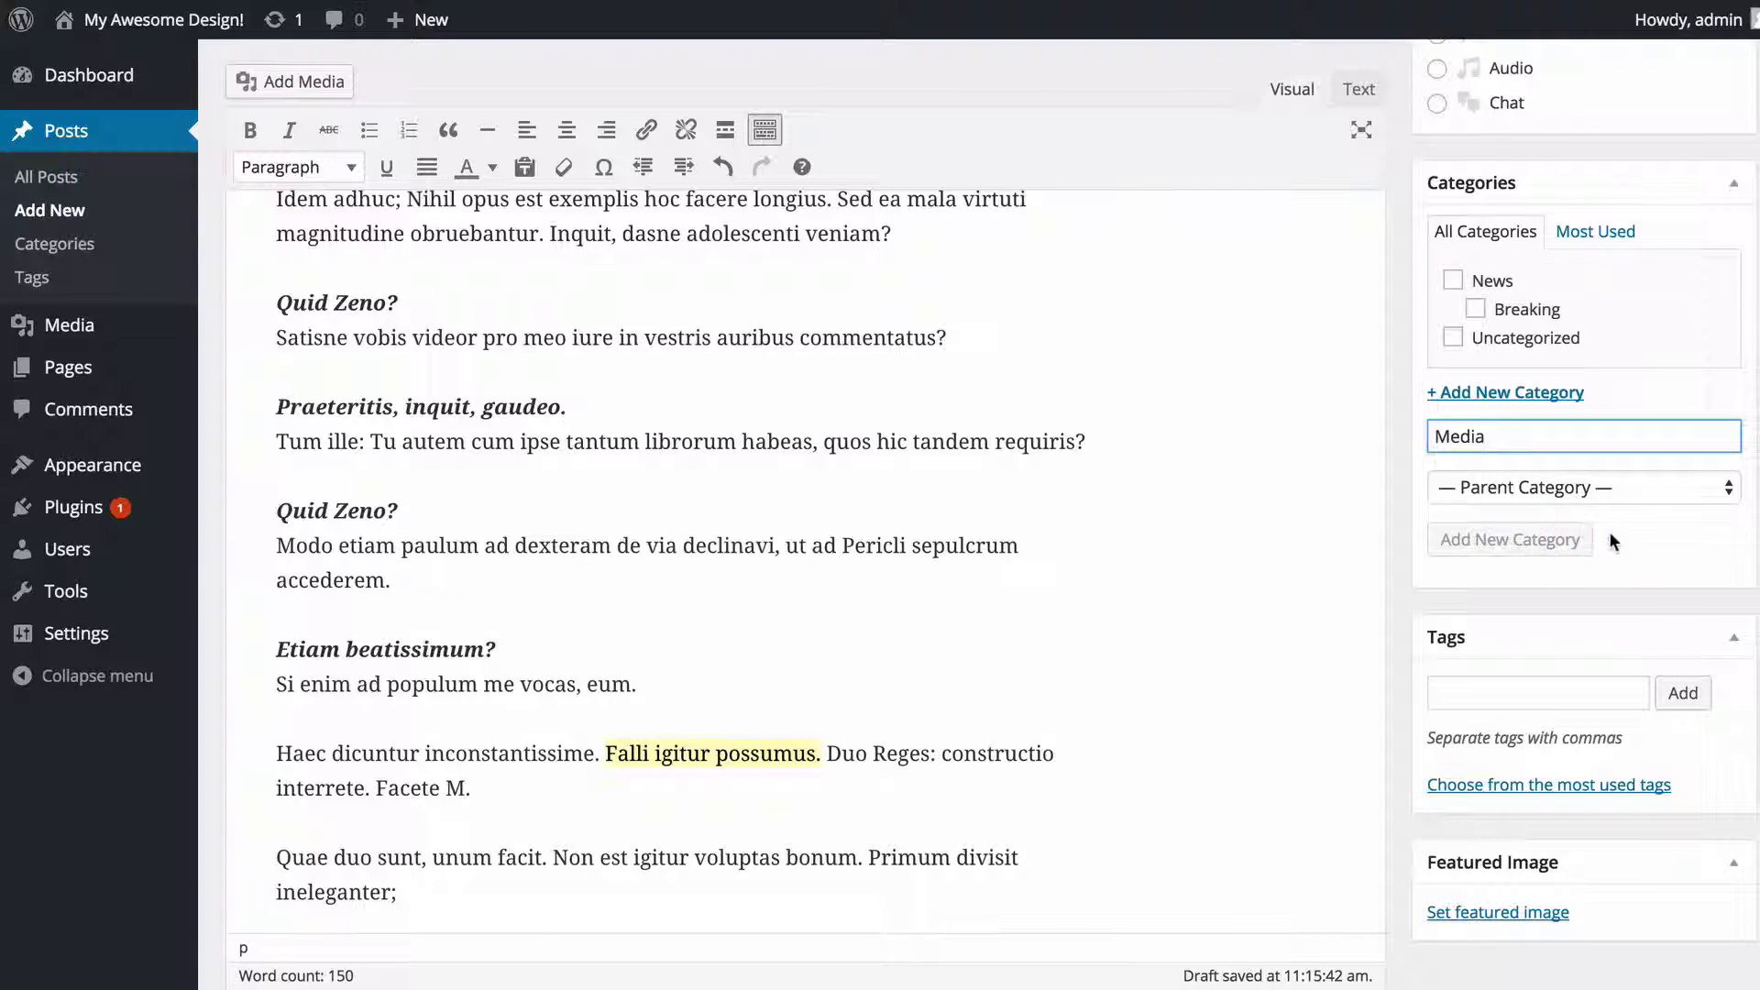
{"action": "type", "text": "Polit"}
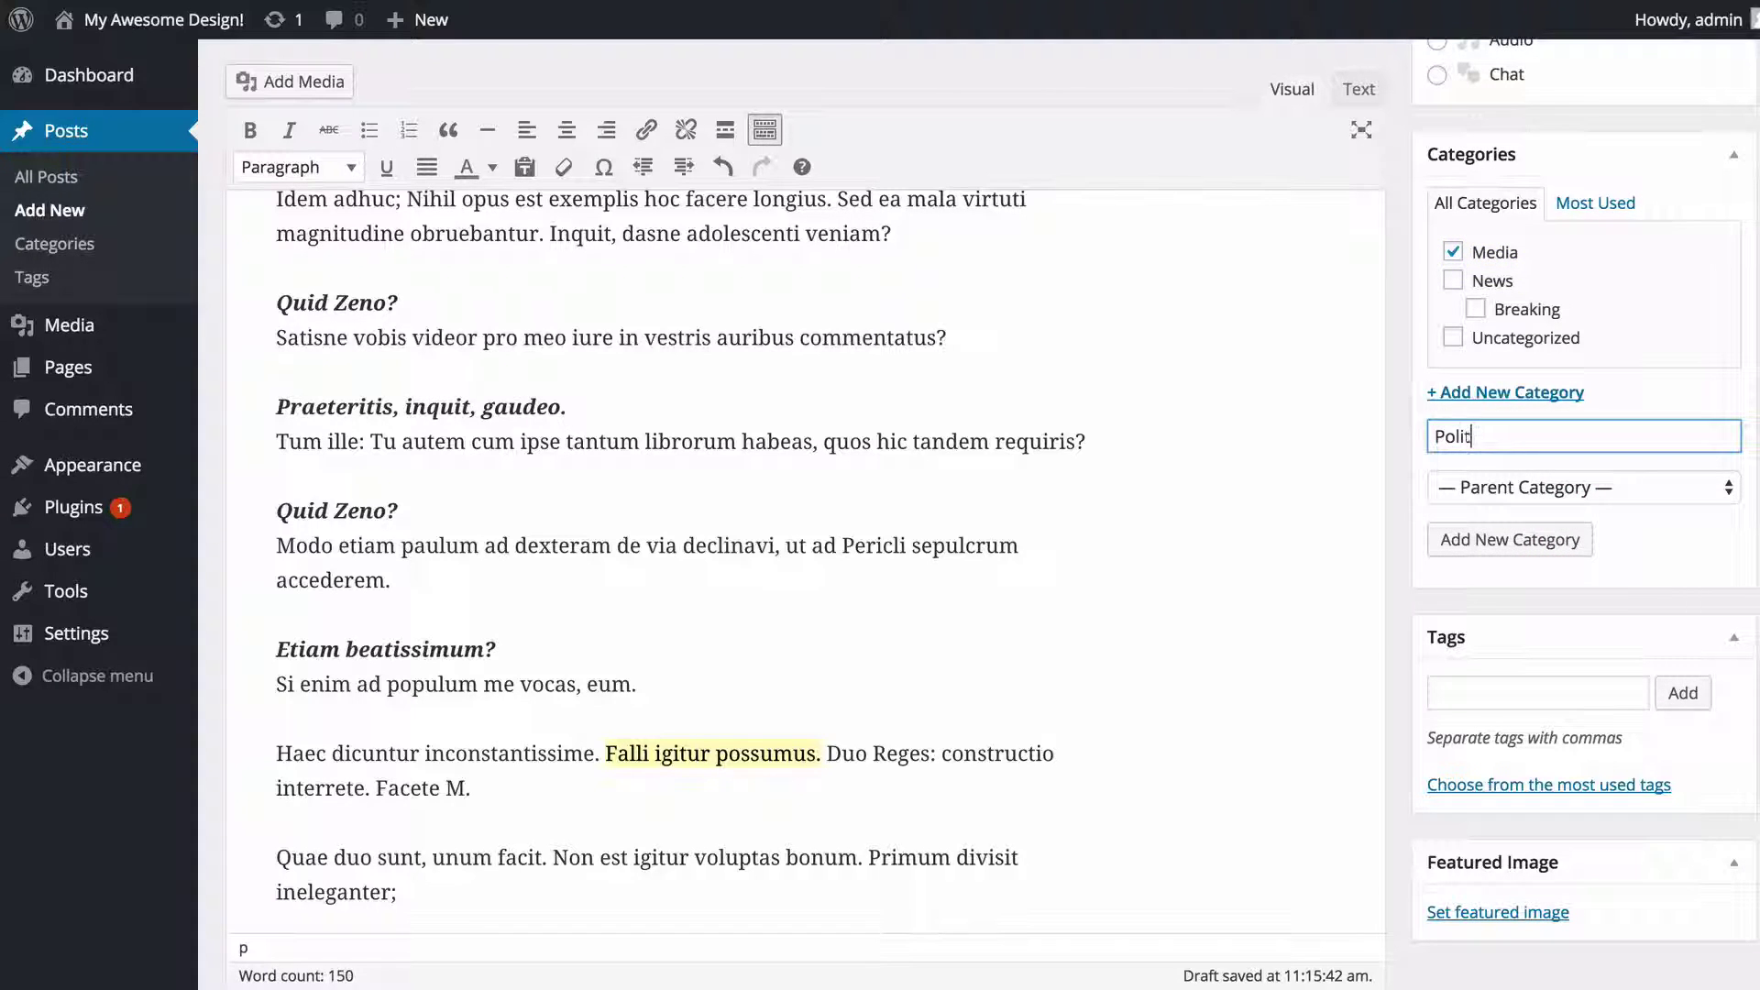
{"action": "type", "text": "ics"}
{"action": "left_click", "coordinate": [1536, 545]}
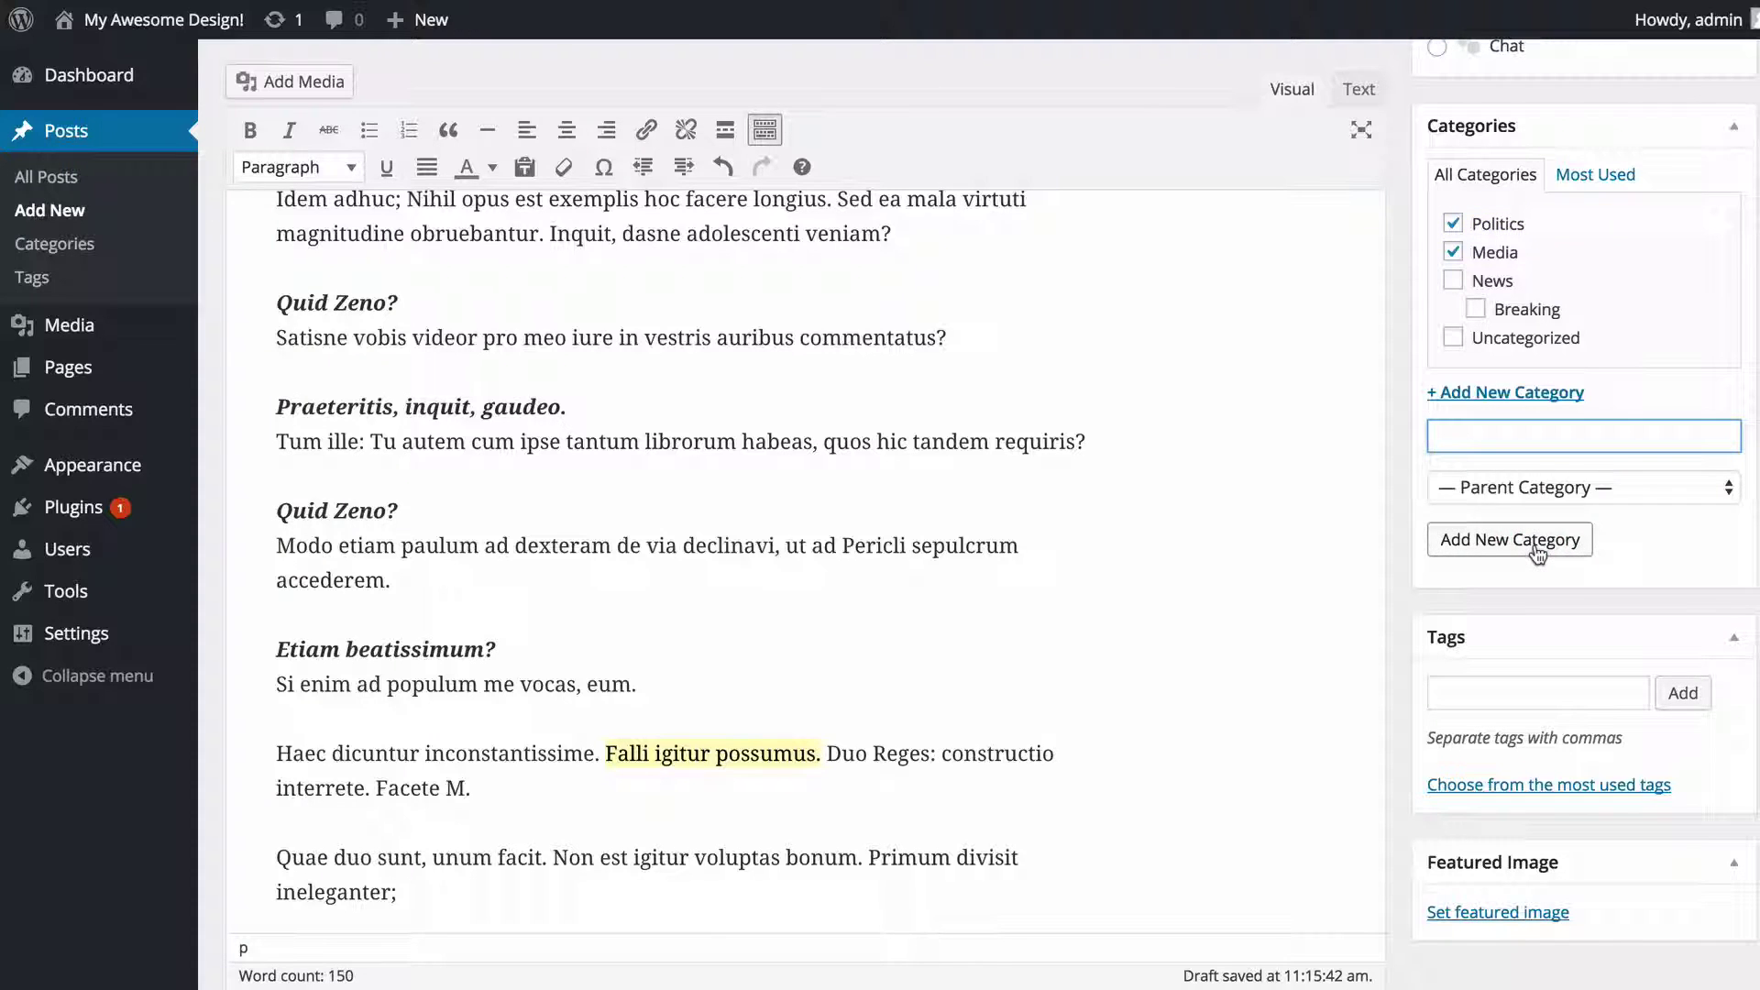
{"action": "left_click", "coordinate": [1540, 499]}
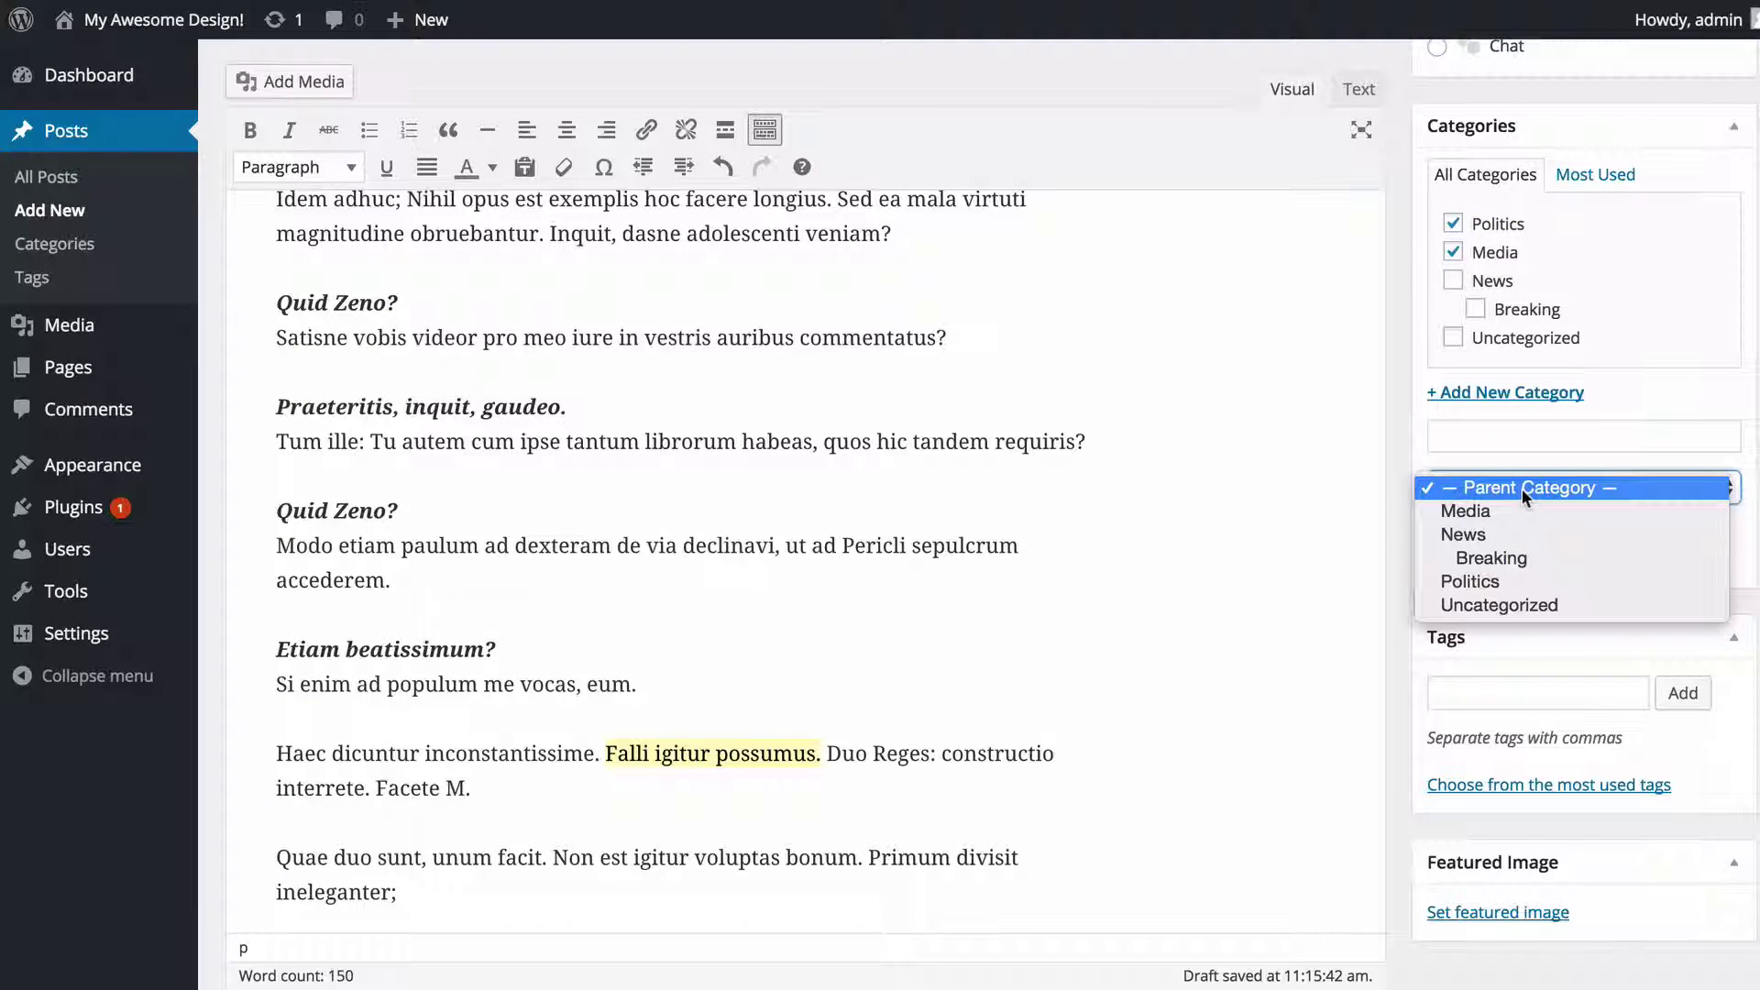
{"action": "left_click", "coordinate": [1529, 580]}
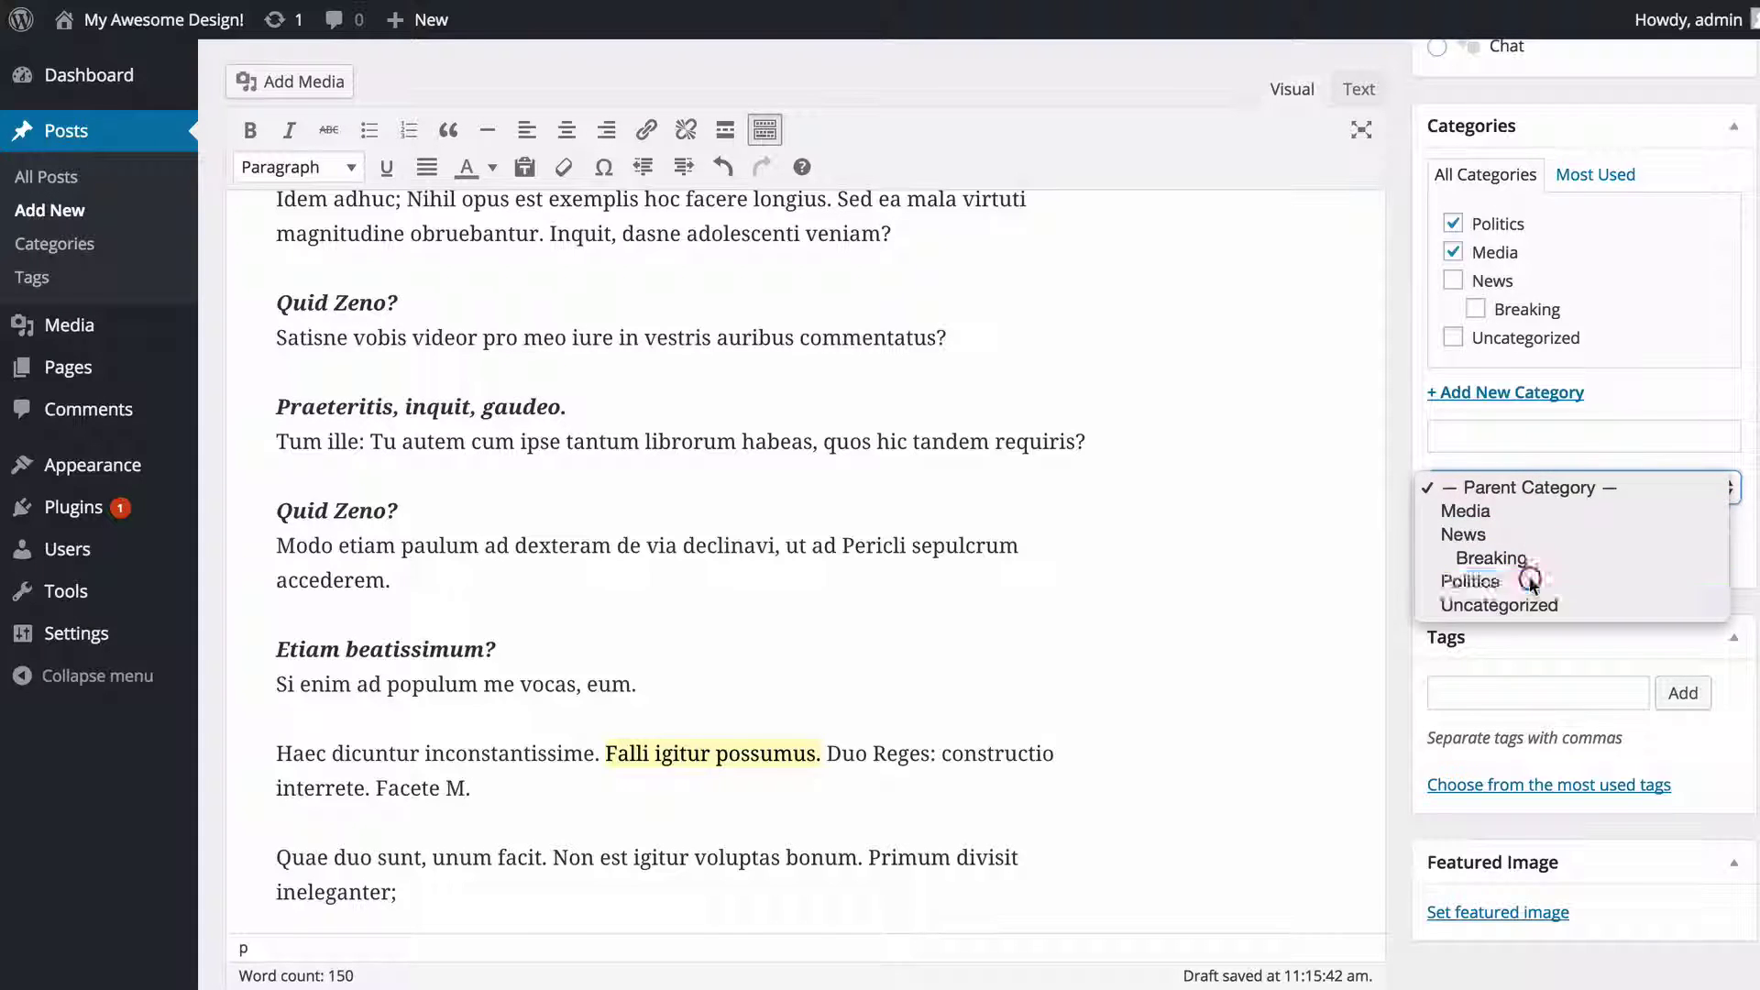
{"action": "left_click", "coordinate": [1478, 442]}
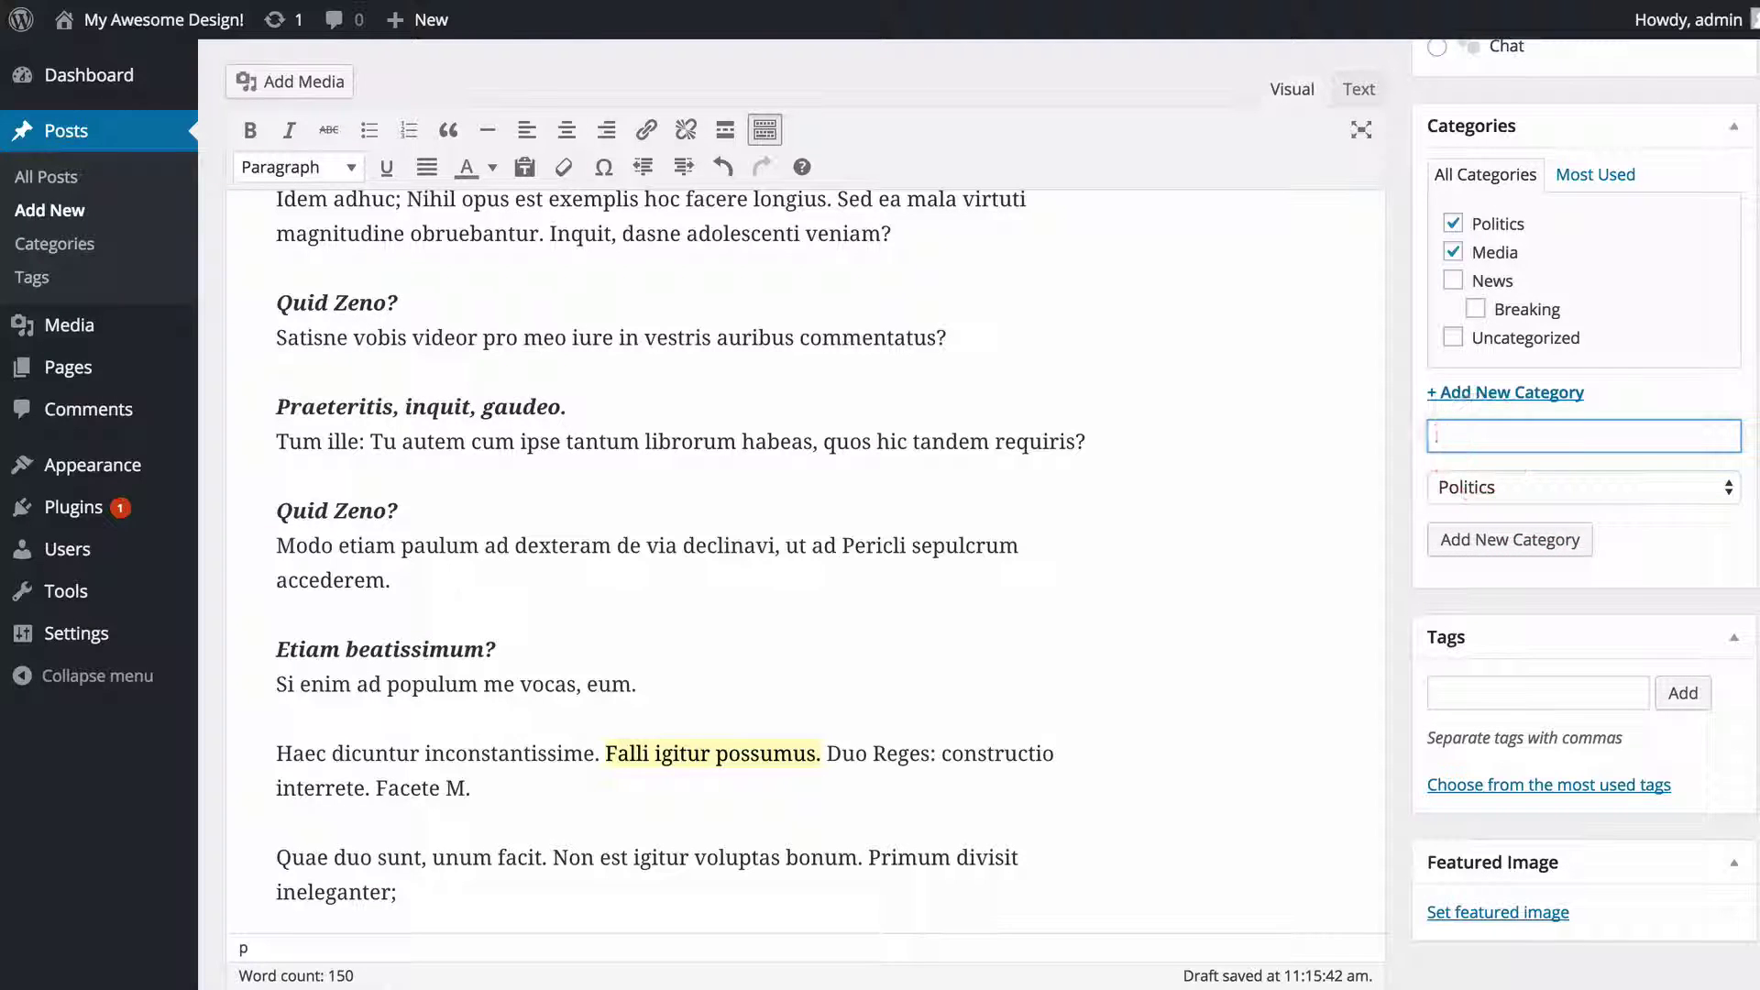
{"action": "type", "text": "Domestic"}
{"action": "left_click", "coordinate": [1492, 539]}
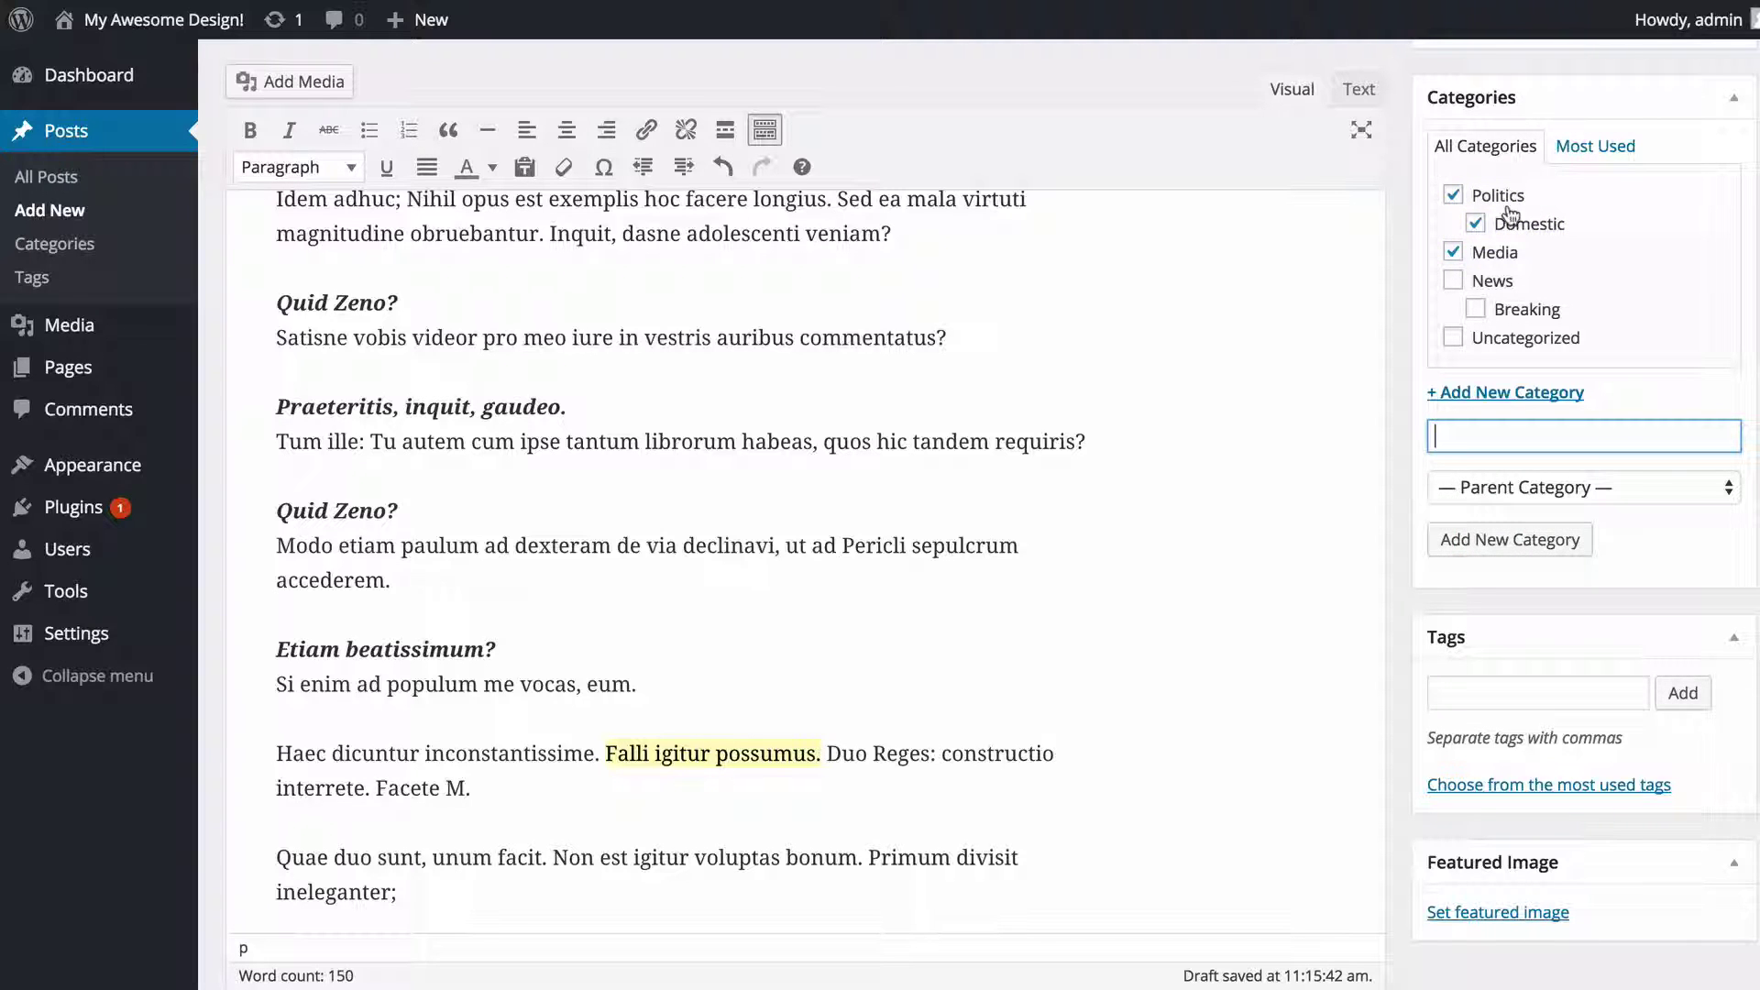
File the post under only Domestic and News, unchecking Media and Politics.
{"action": "left_click", "coordinate": [1453, 253]}
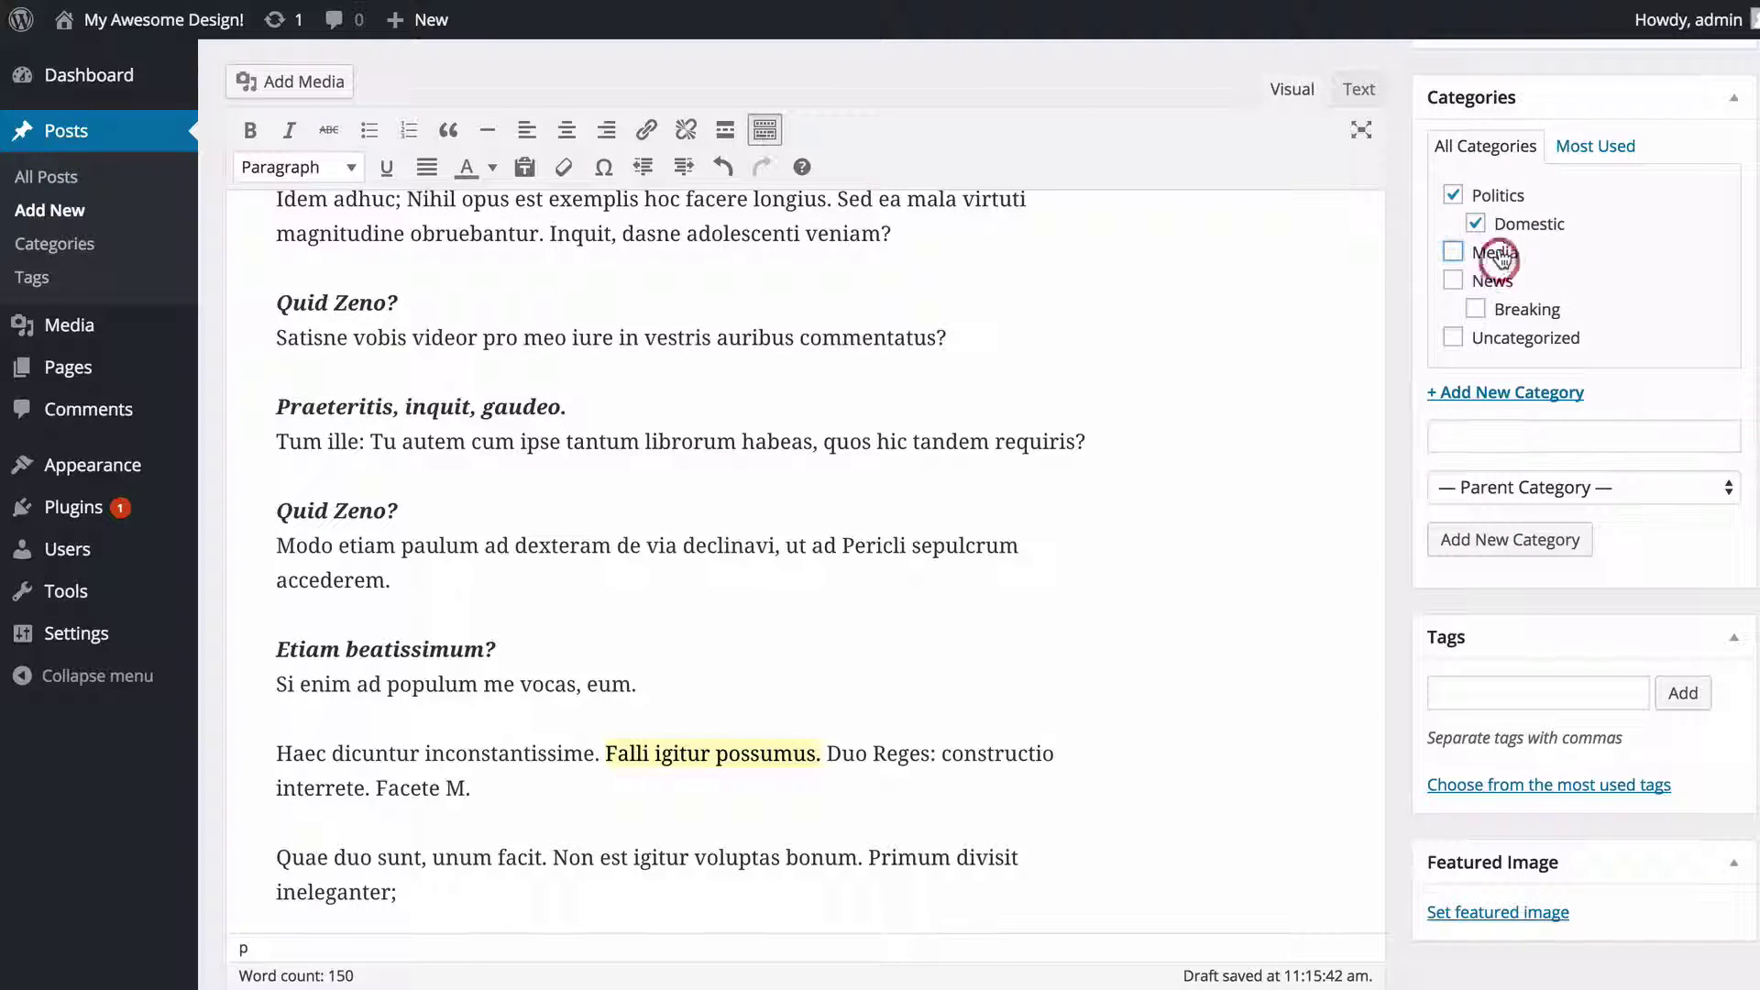
{"action": "left_click", "coordinate": [1453, 193]}
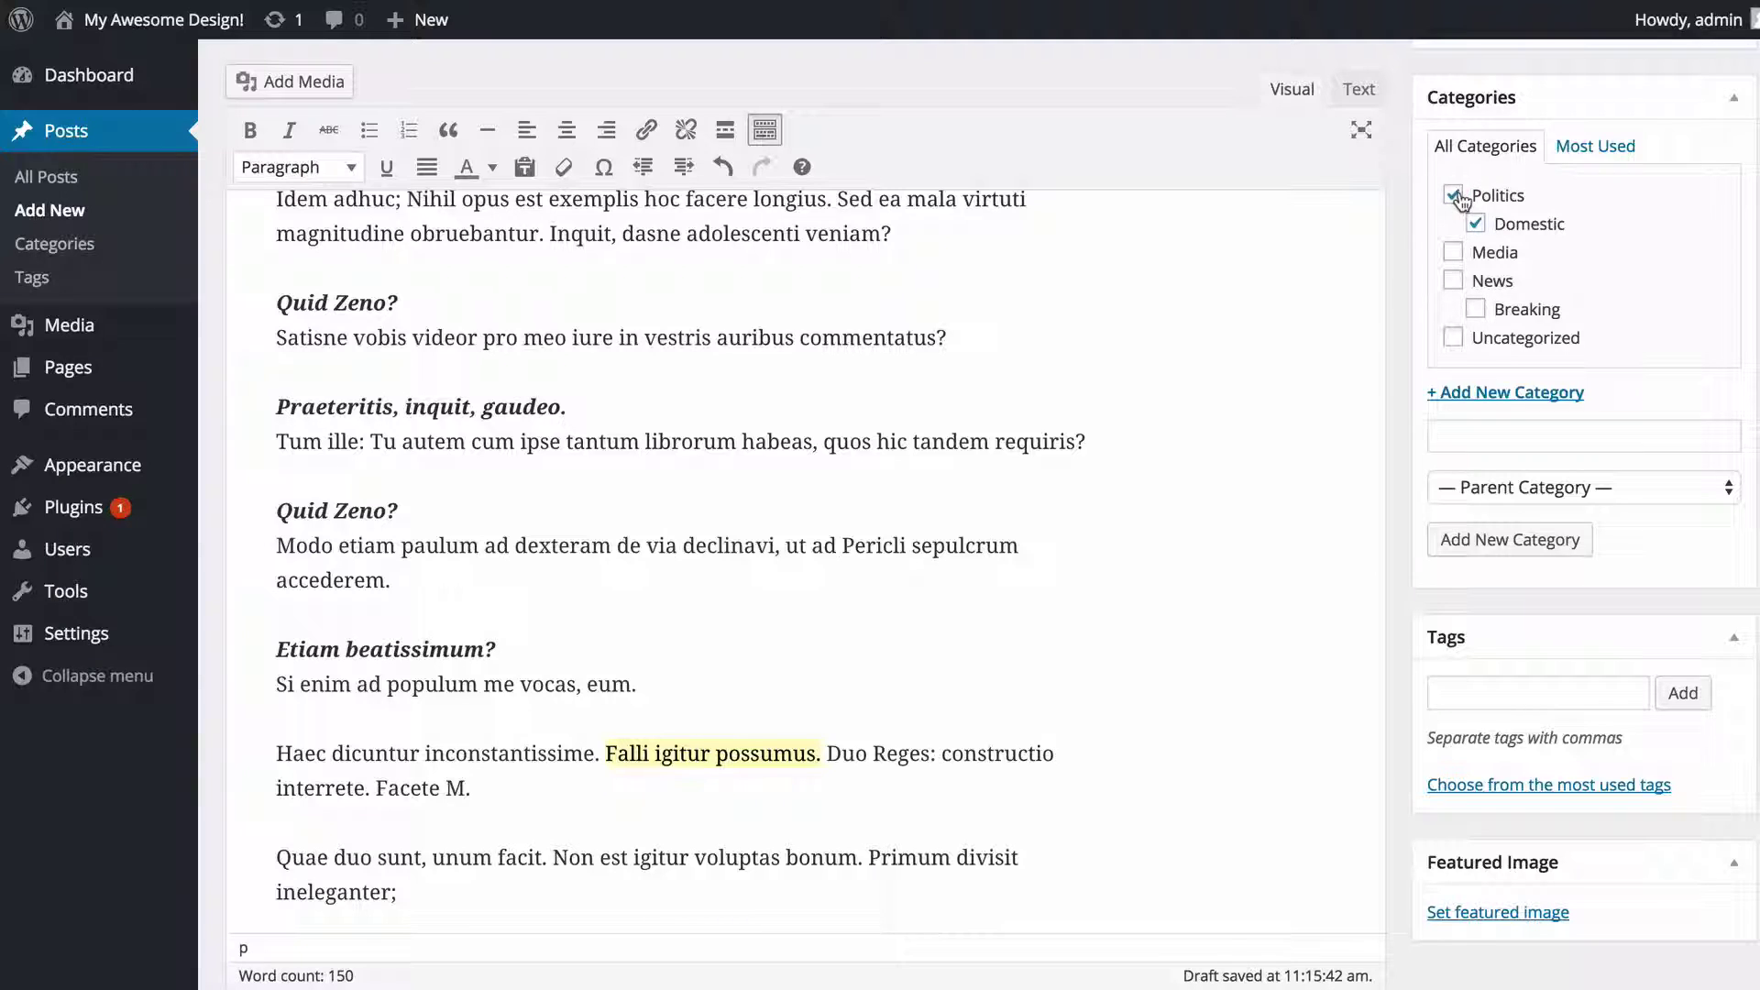
{"action": "left_click", "coordinate": [1456, 194]}
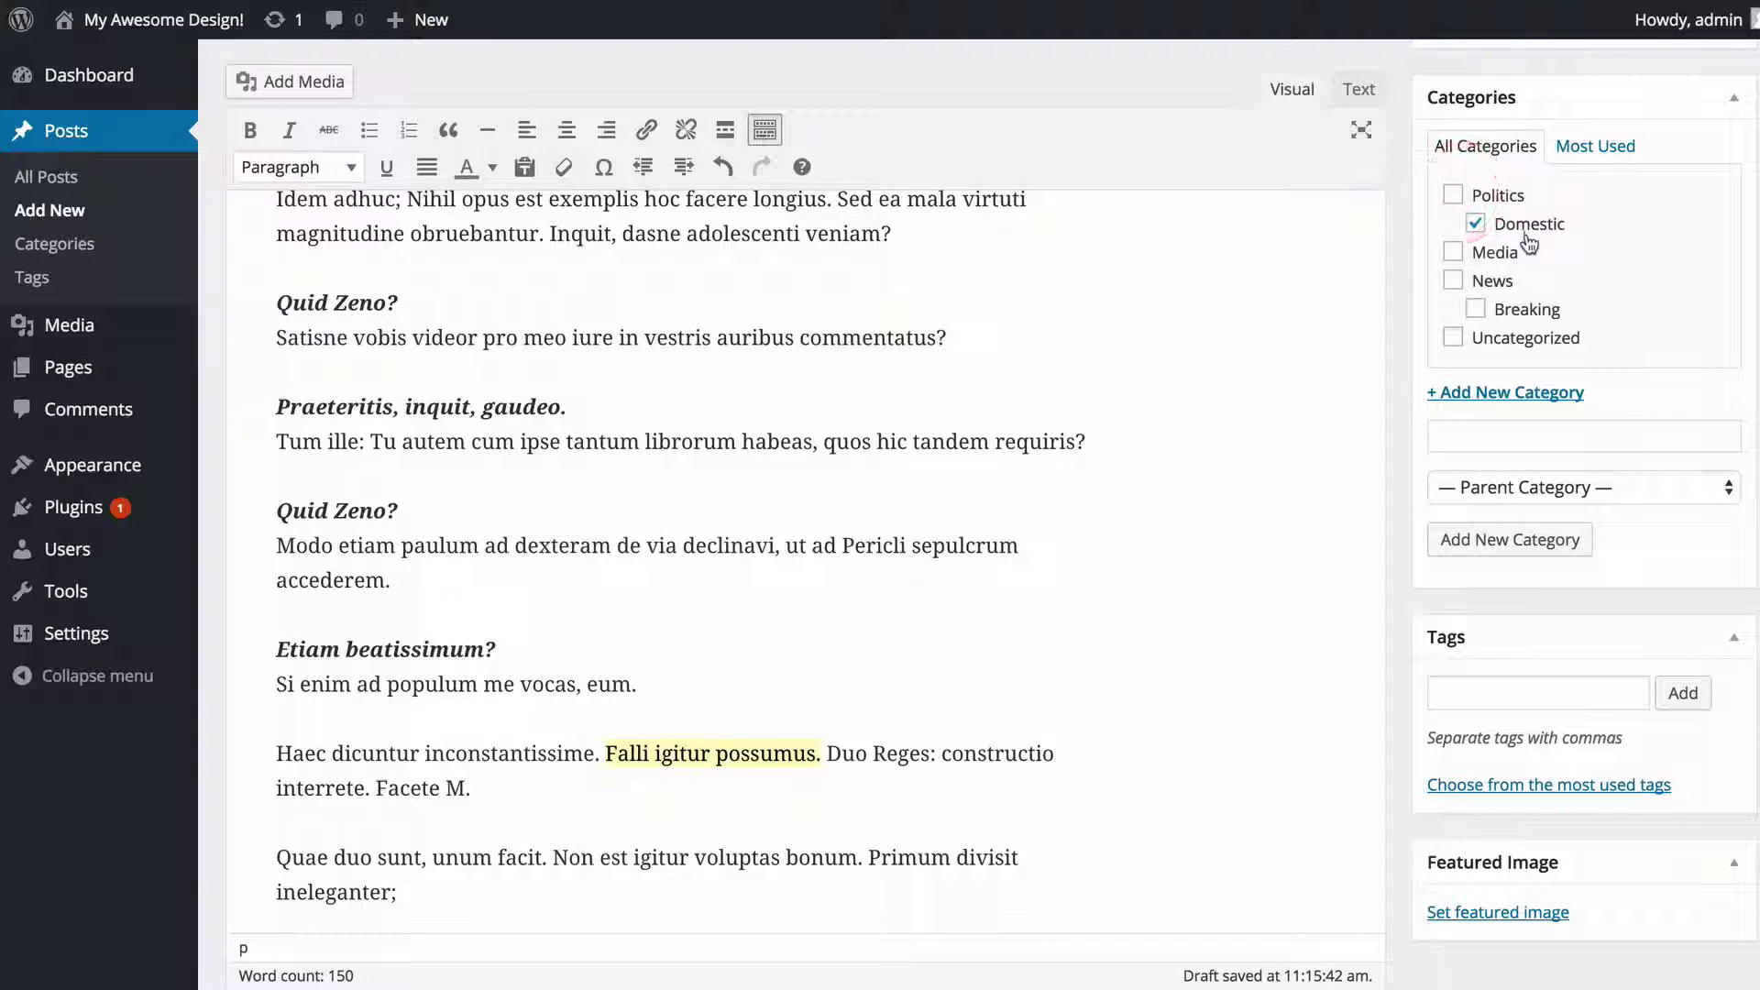
{"action": "left_click", "coordinate": [1456, 280]}
{"action": "scroll", "coordinate": [1556, 319], "scroll_direction": "down", "scroll_amount": 2}
{"action": "scroll", "coordinate": [1556, 319], "scroll_direction": "down", "scroll_amount": 4}
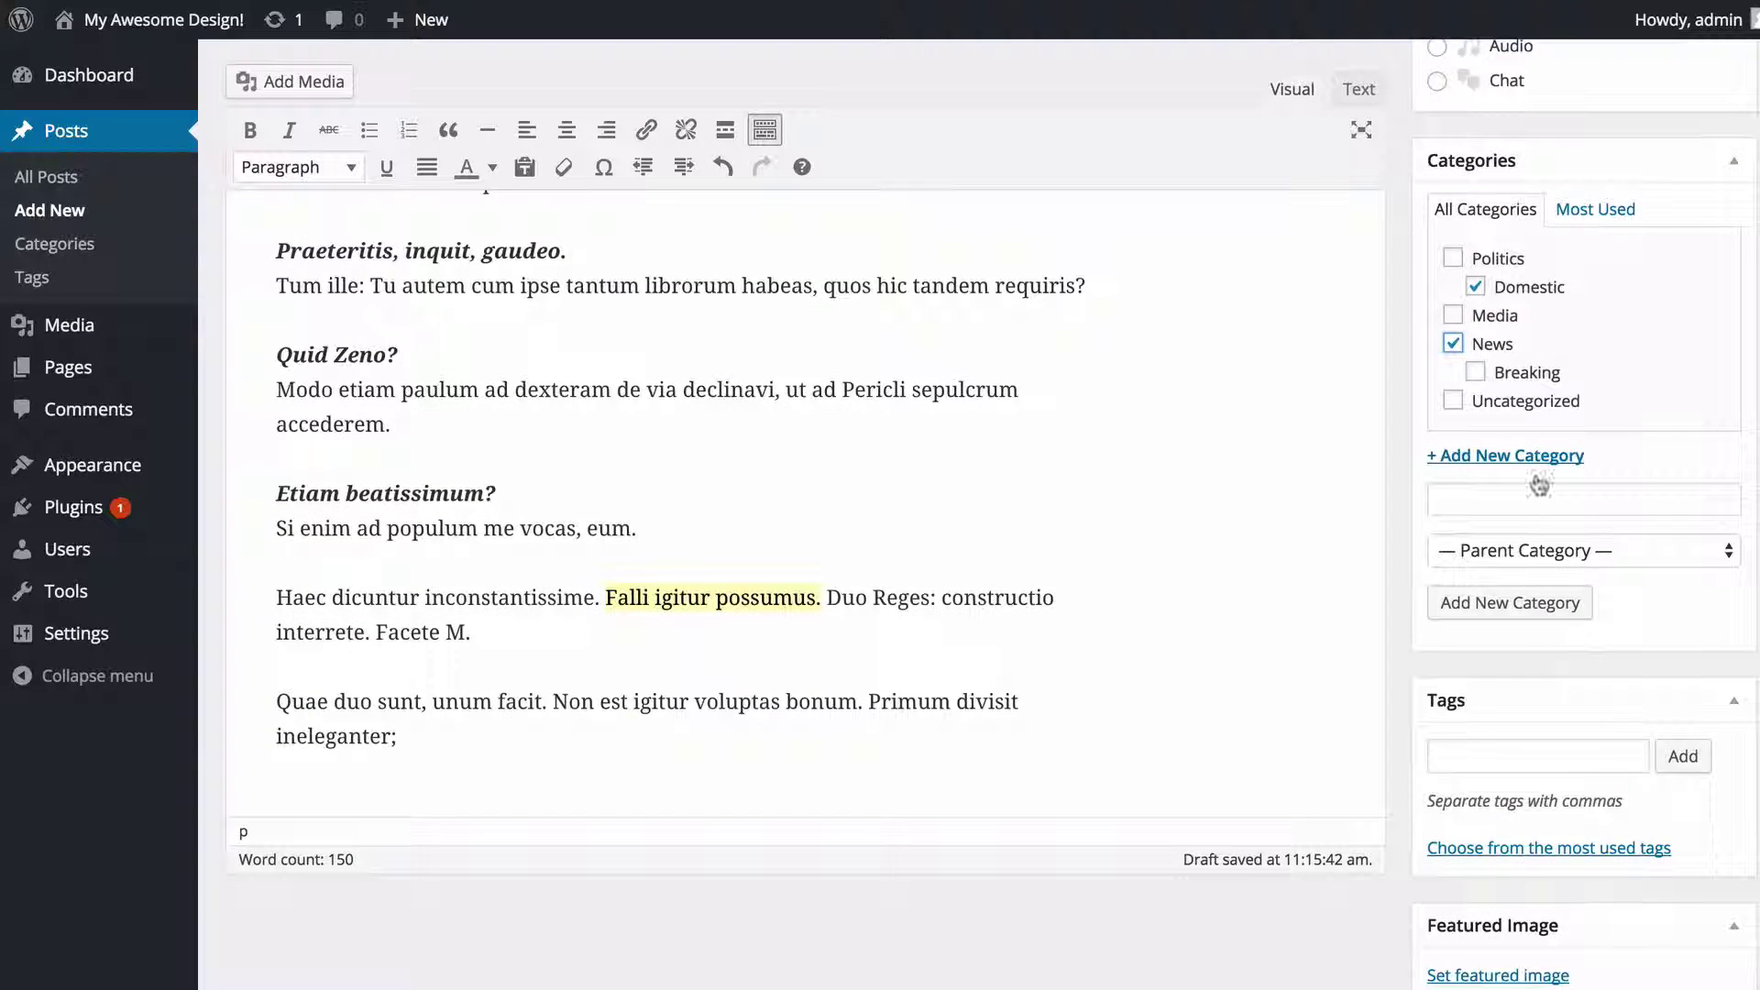
Add the tags 'the politician' and 'party' to the post.
{"action": "left_click", "coordinate": [1504, 635]}
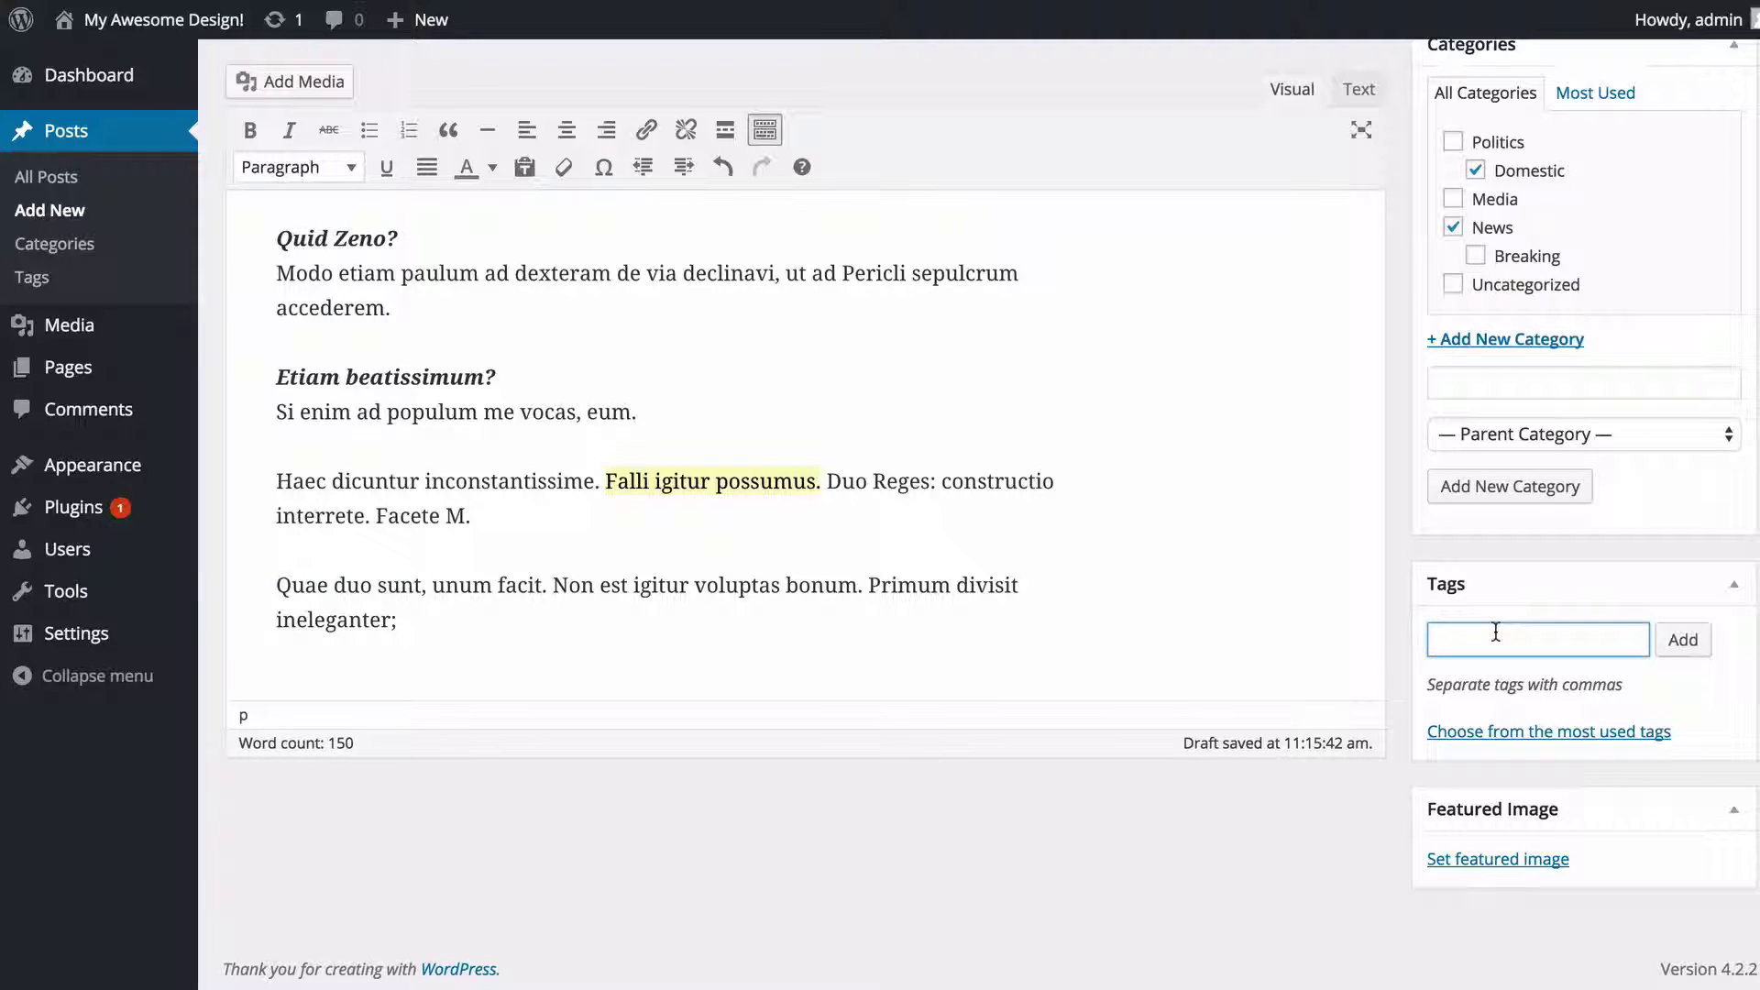
{"action": "type", "text": "the politicians"}
{"action": "key", "text": "BackSpace"}
{"action": "key", "text": "Return"}
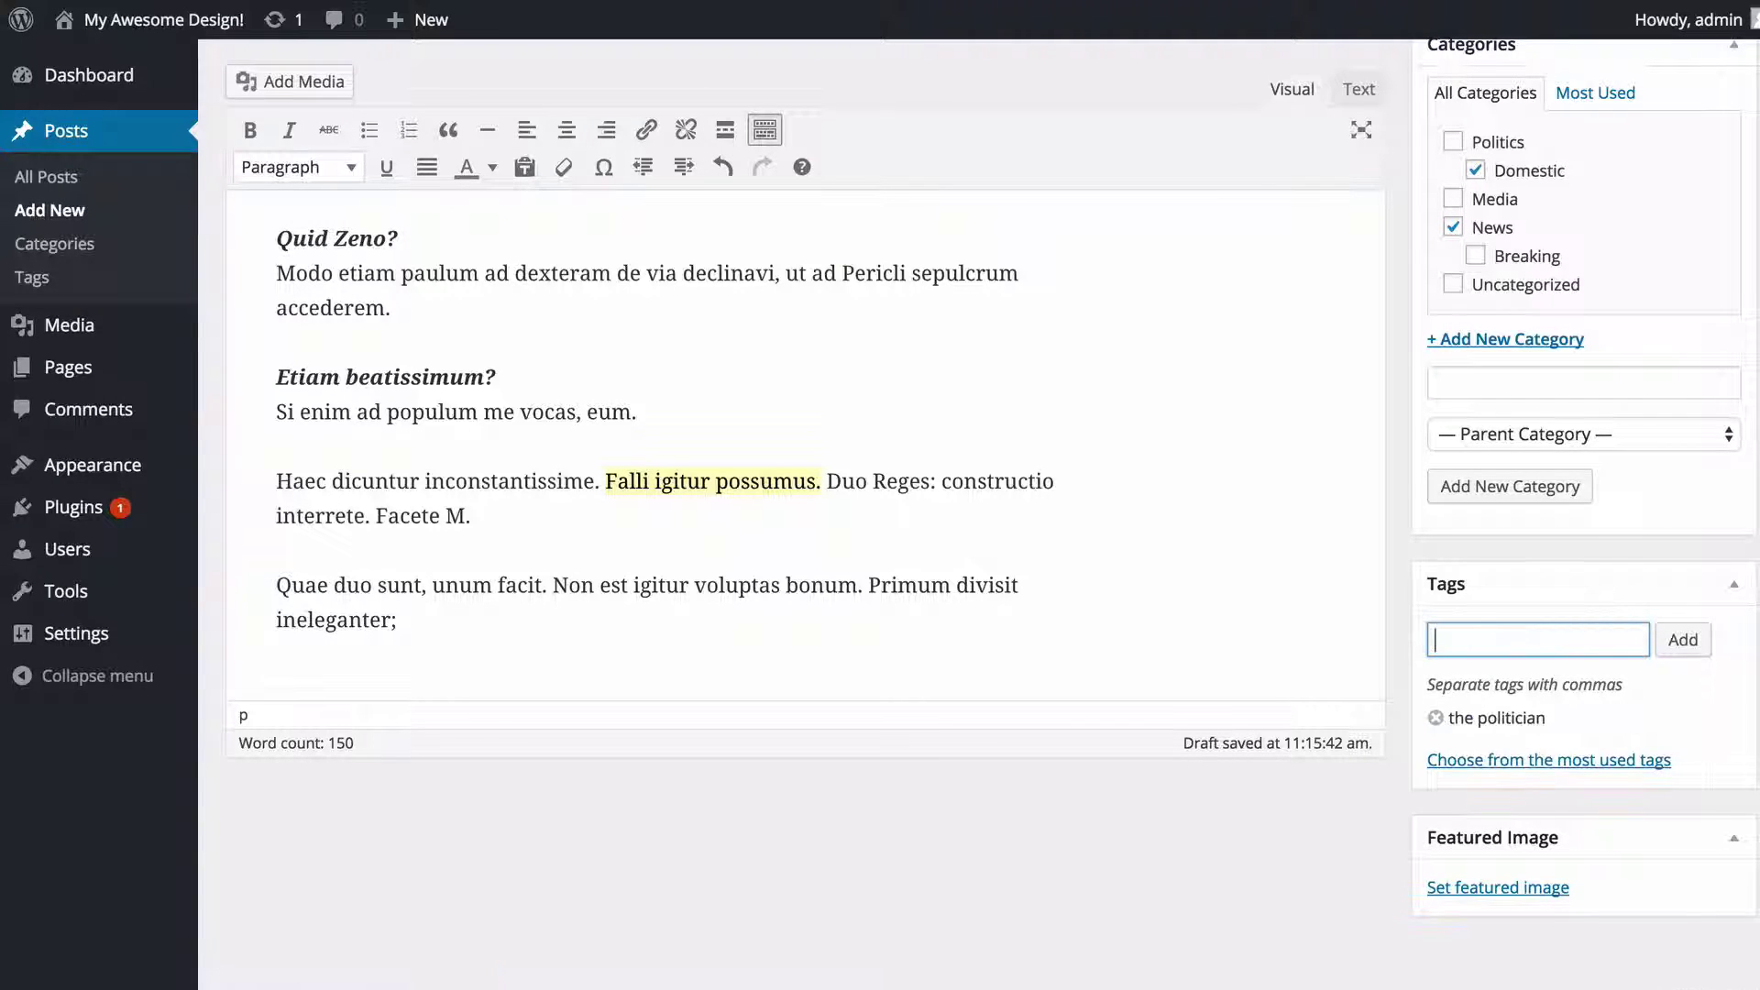
{"action": "type", "text": "party"}
{"action": "key", "text": "Return"}
{"action": "scroll", "coordinate": [1563, 727], "scroll_direction": "down", "scroll_amount": 2}
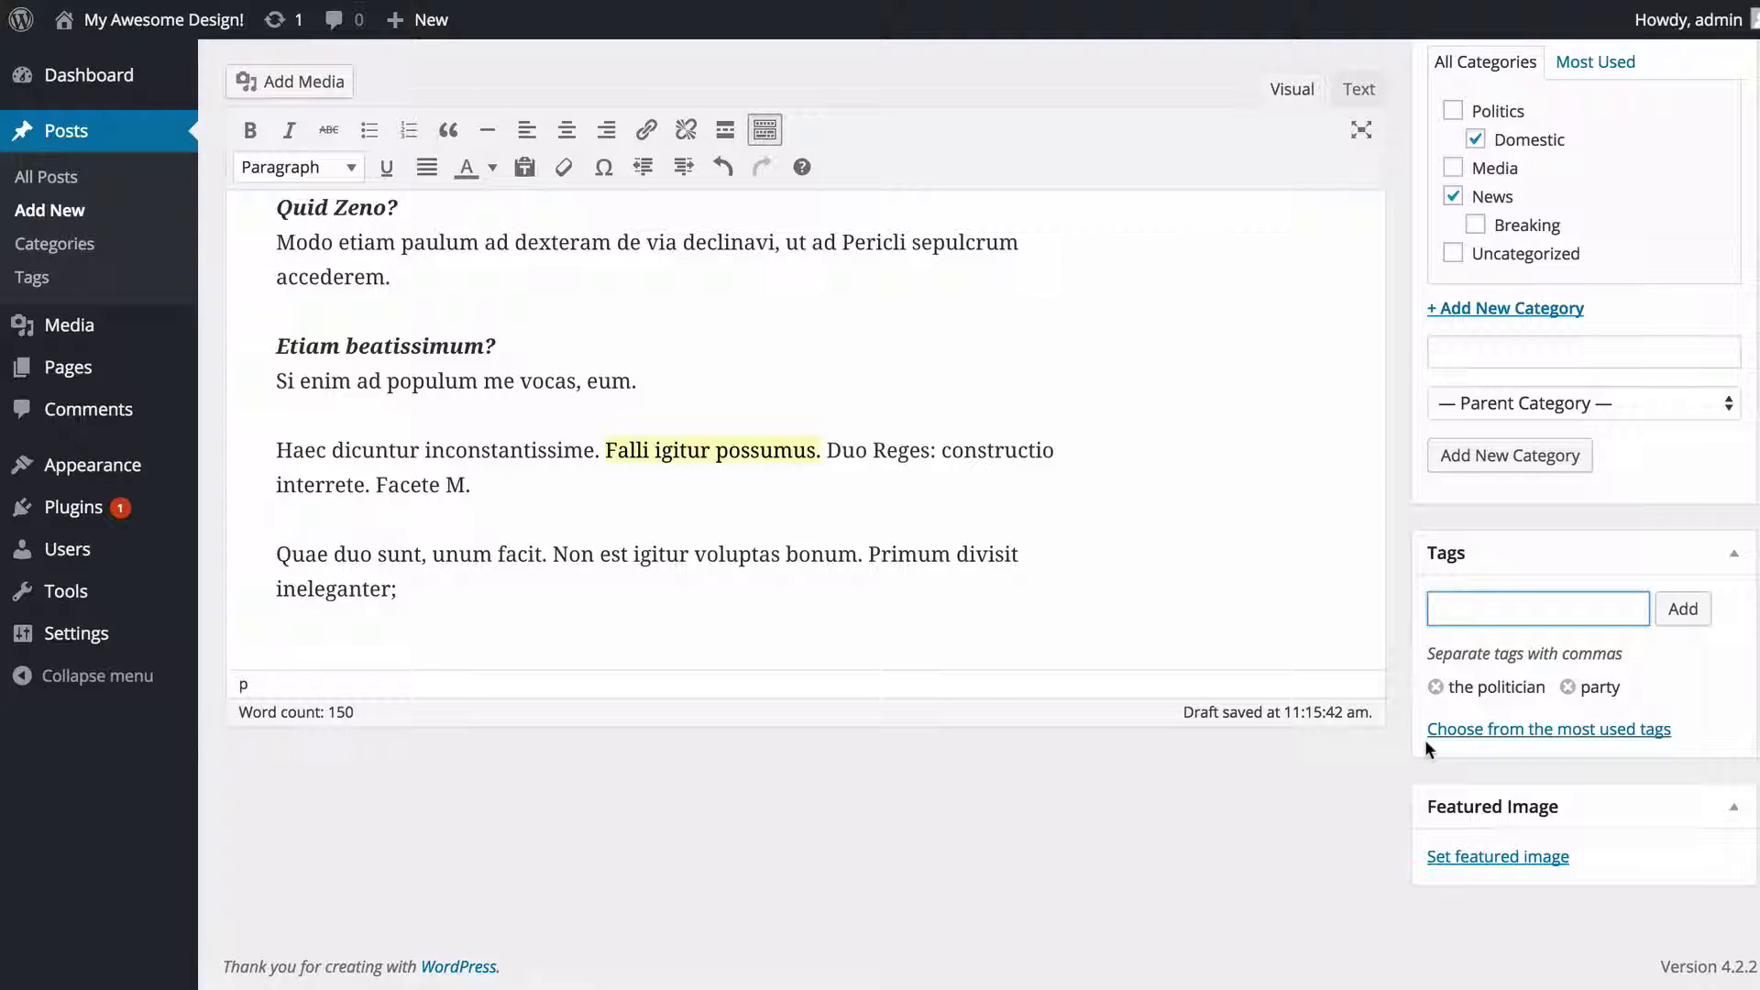
Choose the white chairs and wooden table photo from the Media Library as the featured image.
{"action": "left_click", "coordinate": [1474, 860]}
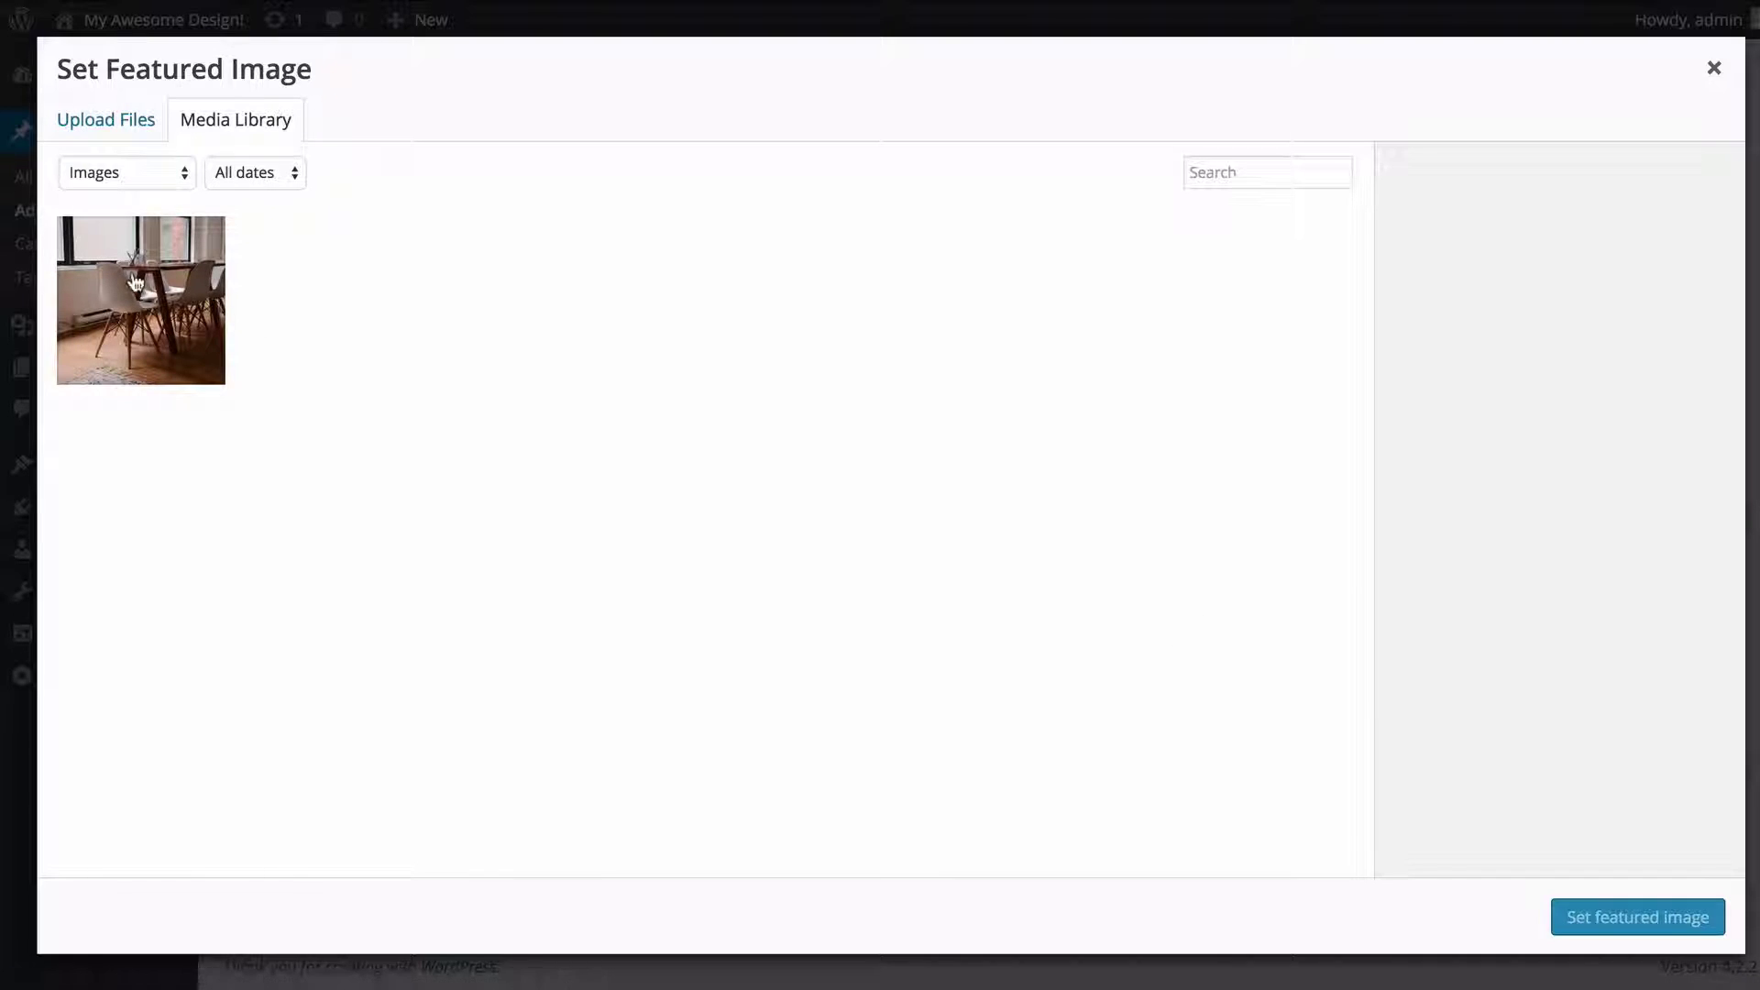
{"action": "left_click", "coordinate": [133, 280]}
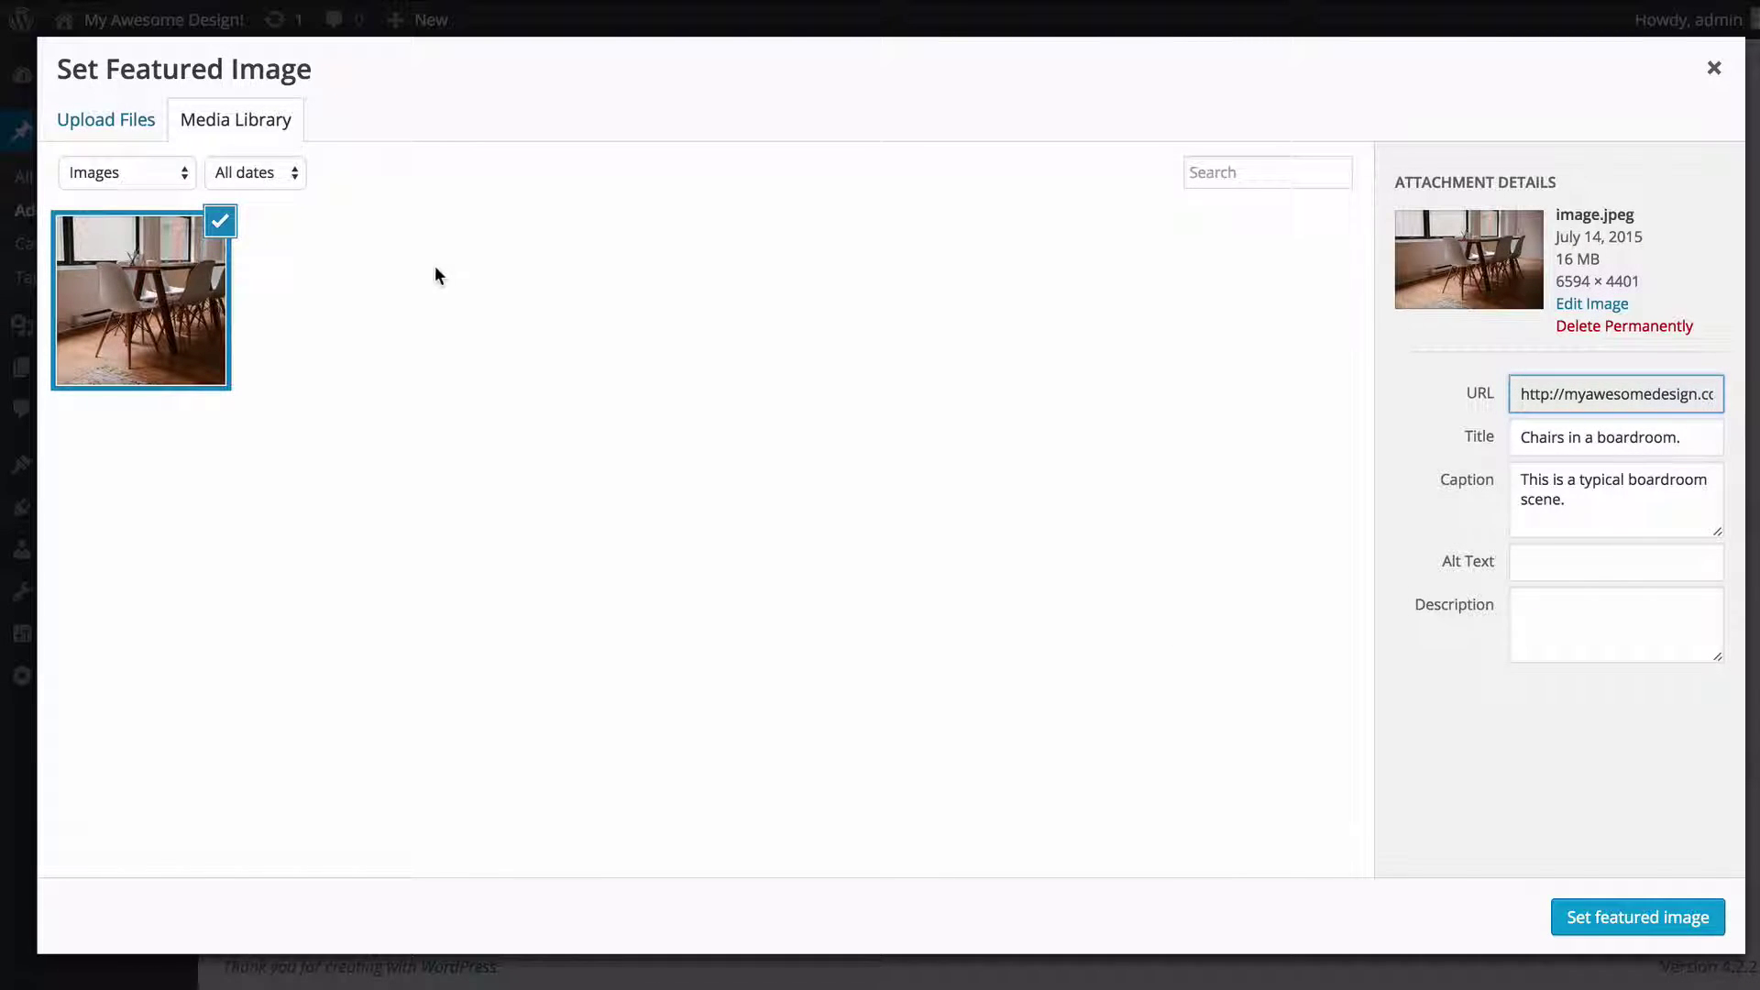
{"action": "left_click", "coordinate": [1630, 914]}
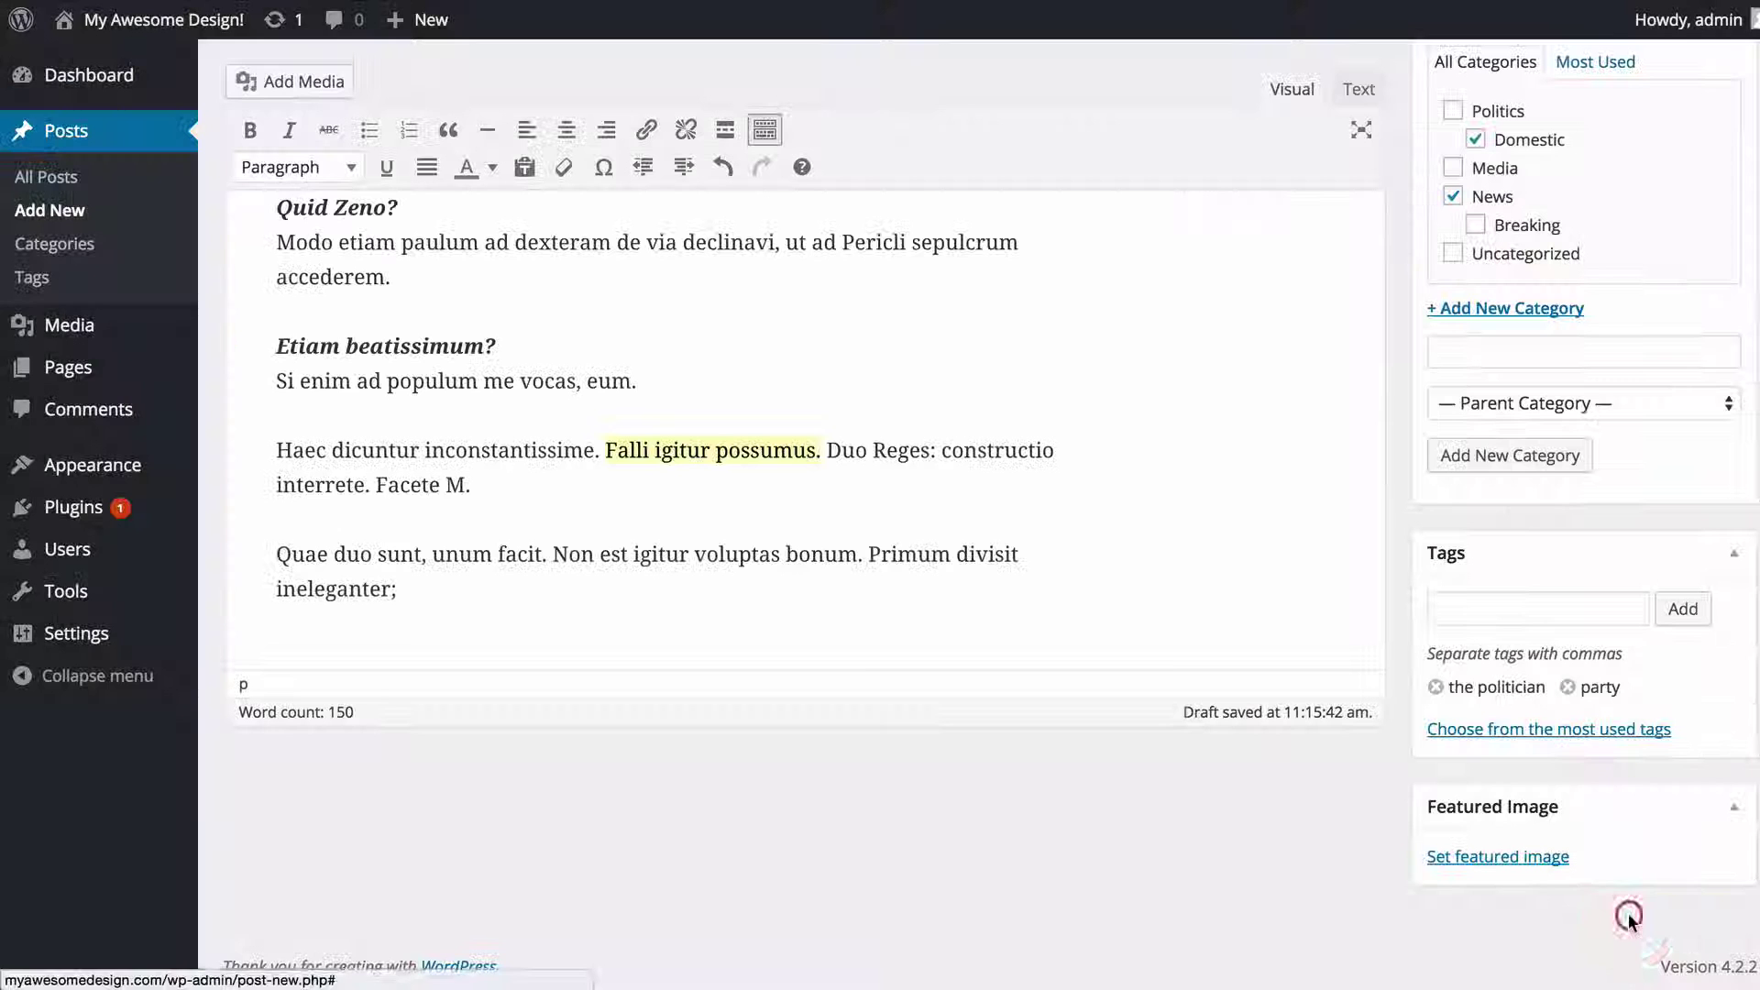
{"action": "scroll", "coordinate": [1439, 688], "scroll_direction": "down", "scroll_amount": 5}
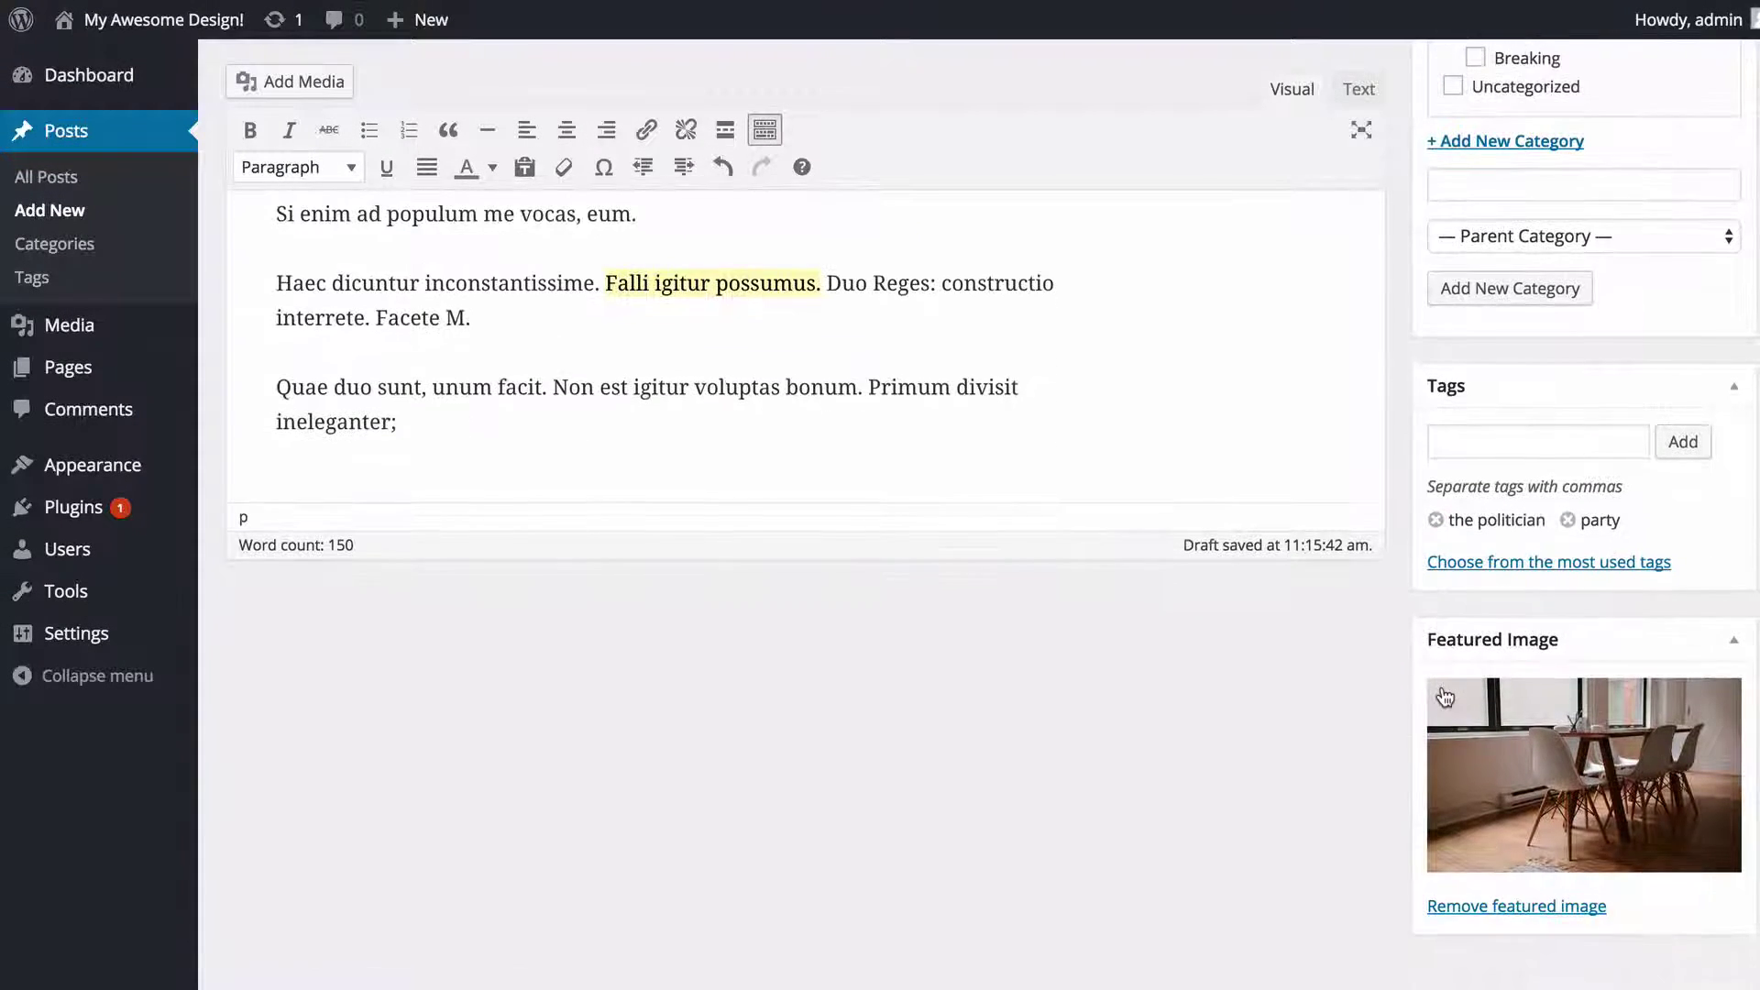
{"action": "scroll", "coordinate": [1444, 696], "scroll_direction": "up", "scroll_amount": 5}
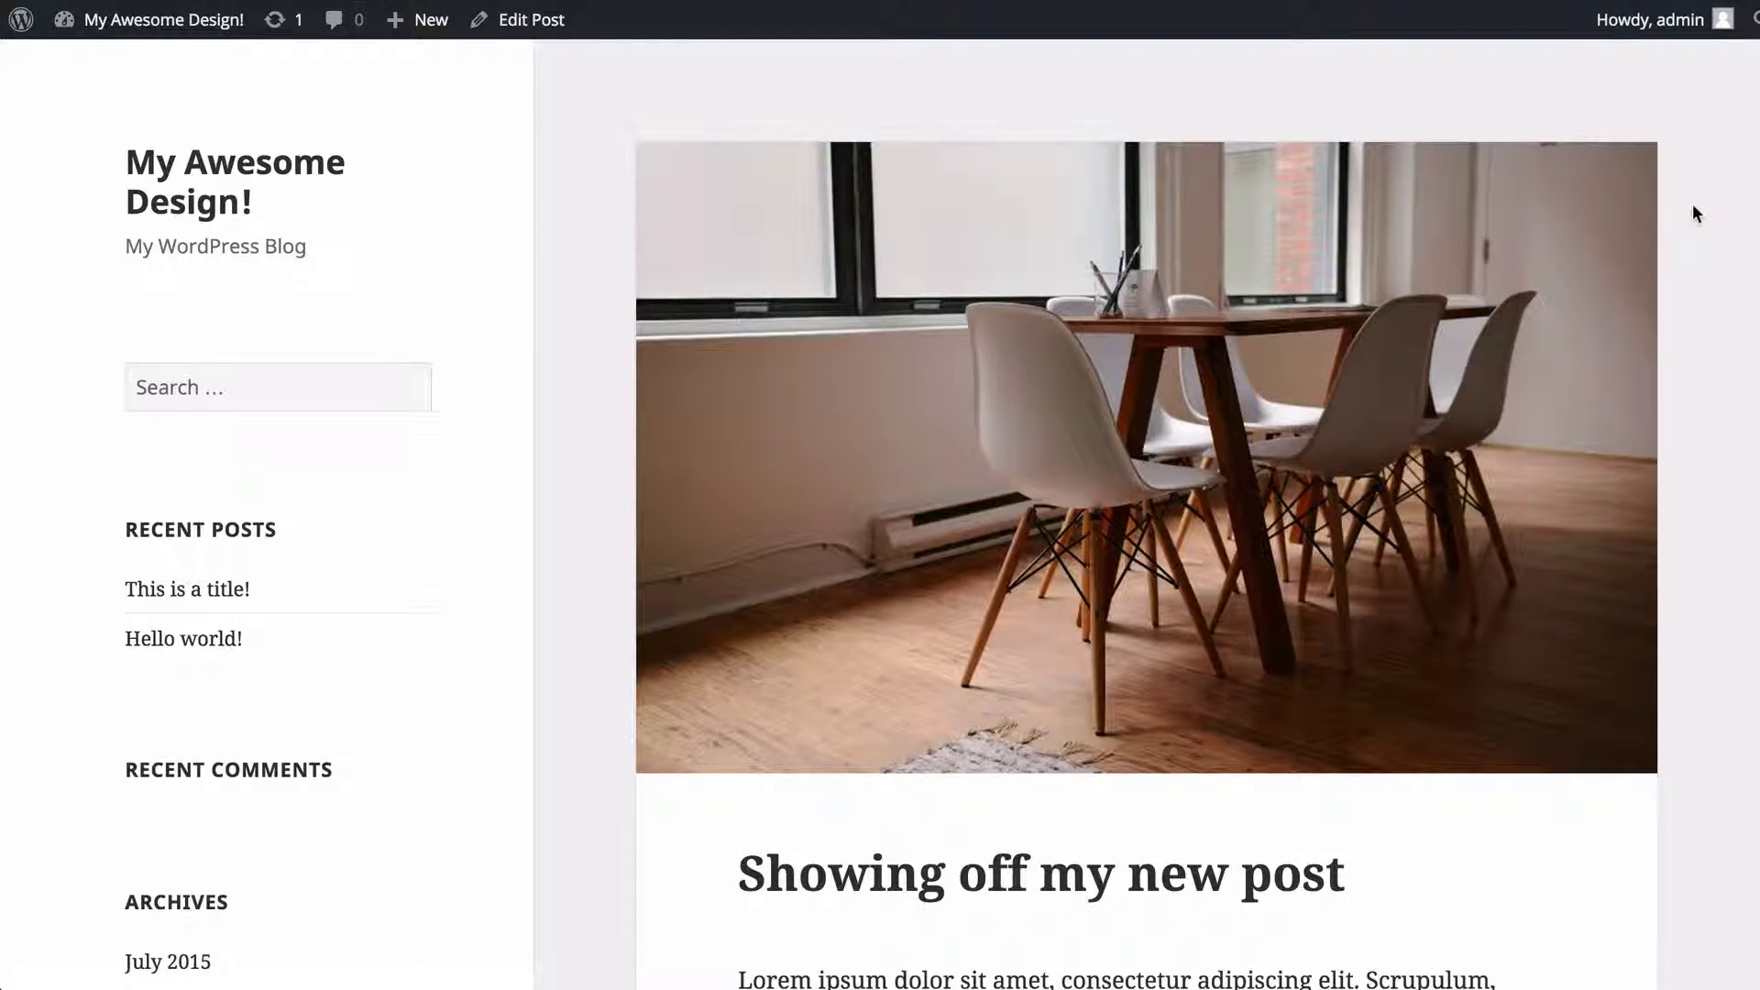
{"action": "scroll", "coordinate": [1692, 203], "scroll_direction": "down", "scroll_amount": 10}
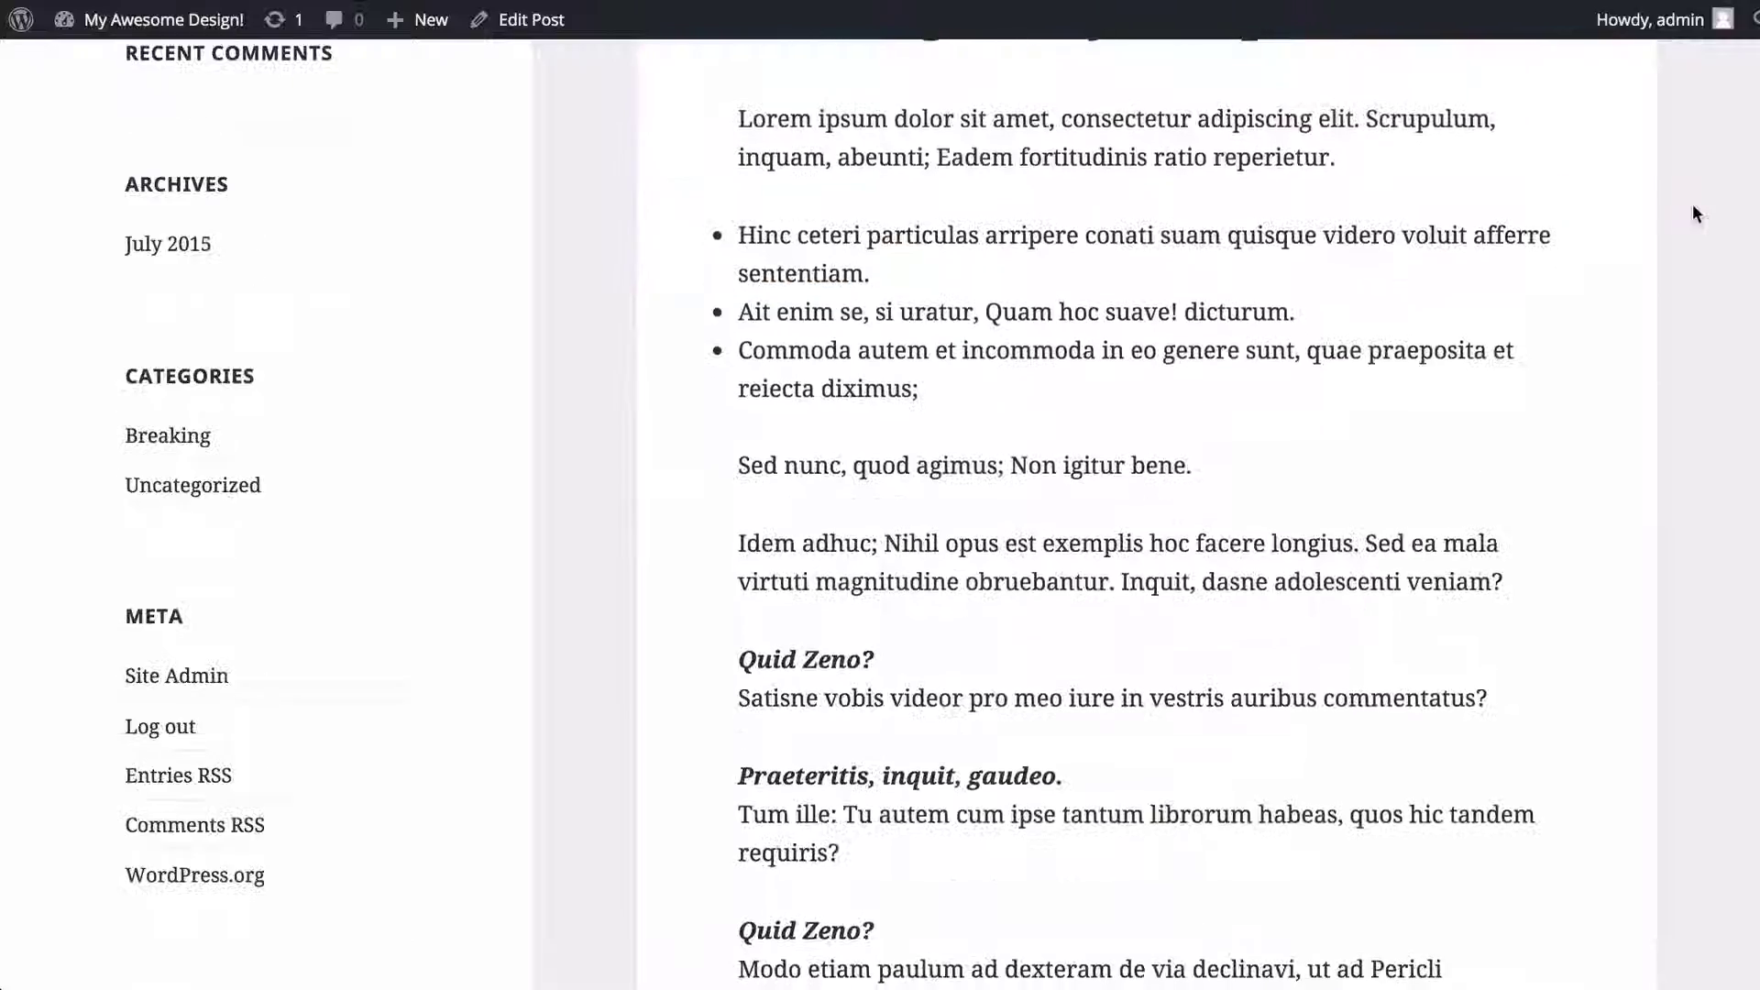
{"action": "scroll", "coordinate": [1692, 203], "scroll_direction": "down", "scroll_amount": 5}
{"action": "scroll", "coordinate": [1692, 203], "scroll_direction": "up", "scroll_amount": 12}
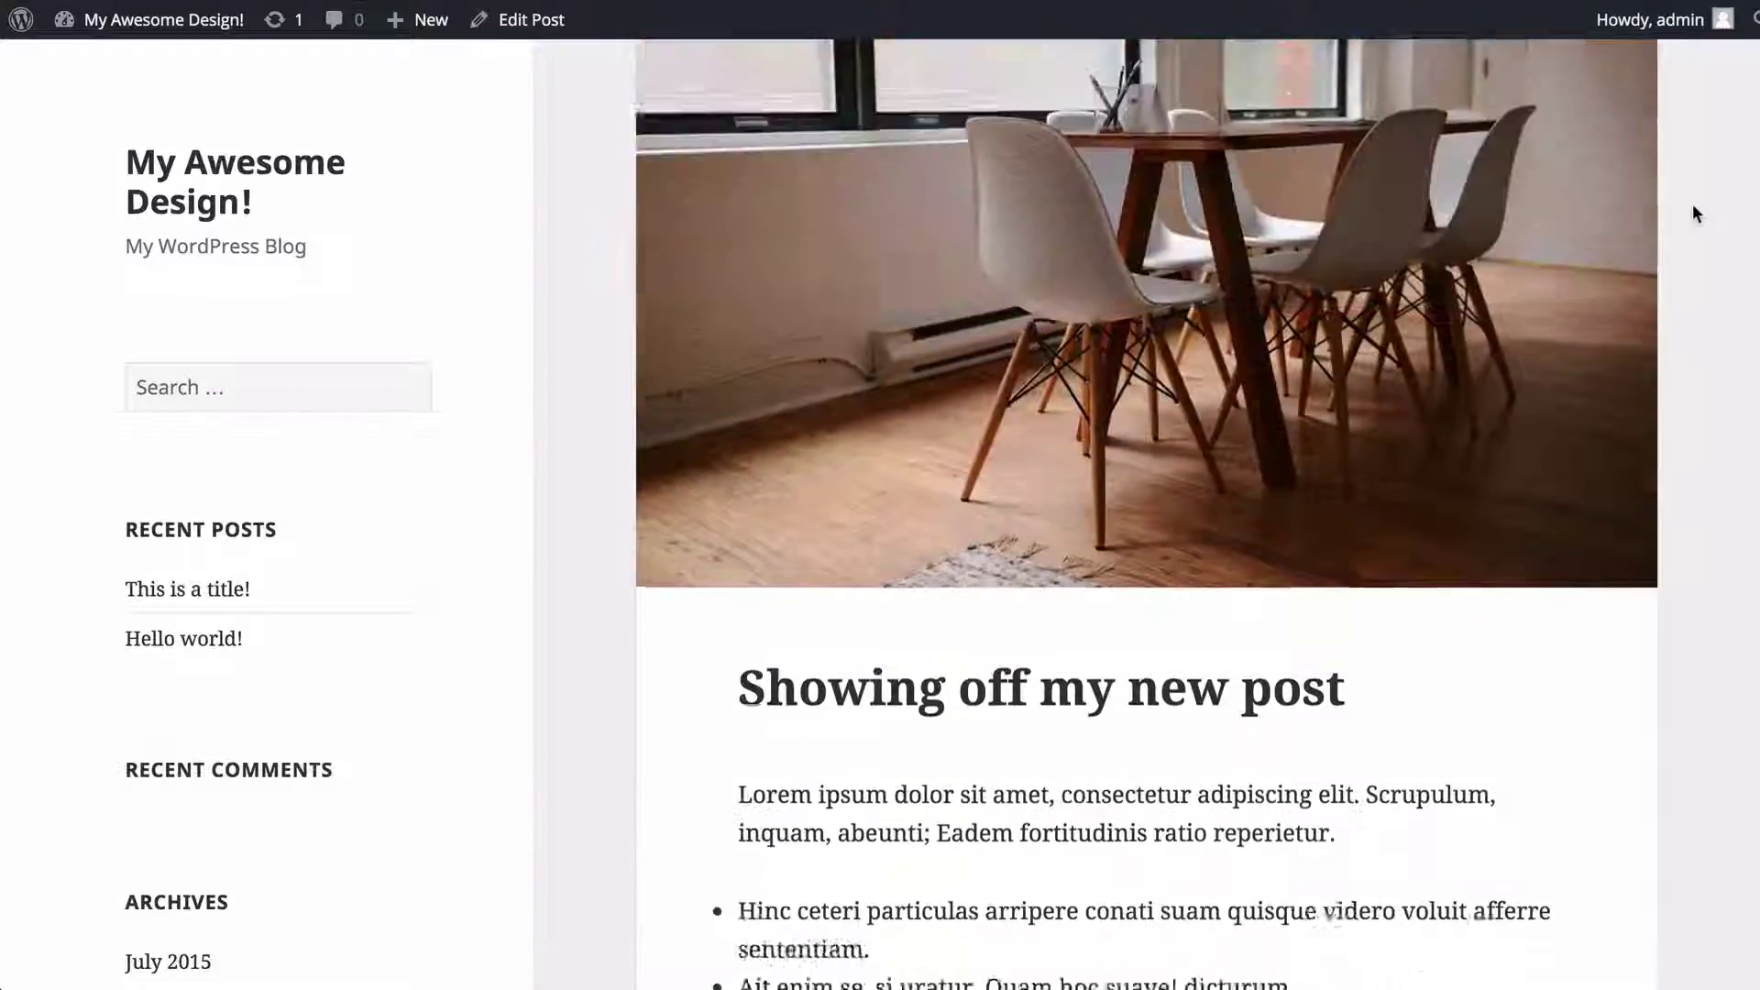
{"action": "scroll", "coordinate": [1693, 209], "scroll_direction": "up", "scroll_amount": 2}
{"action": "key", "text": "super+w"}
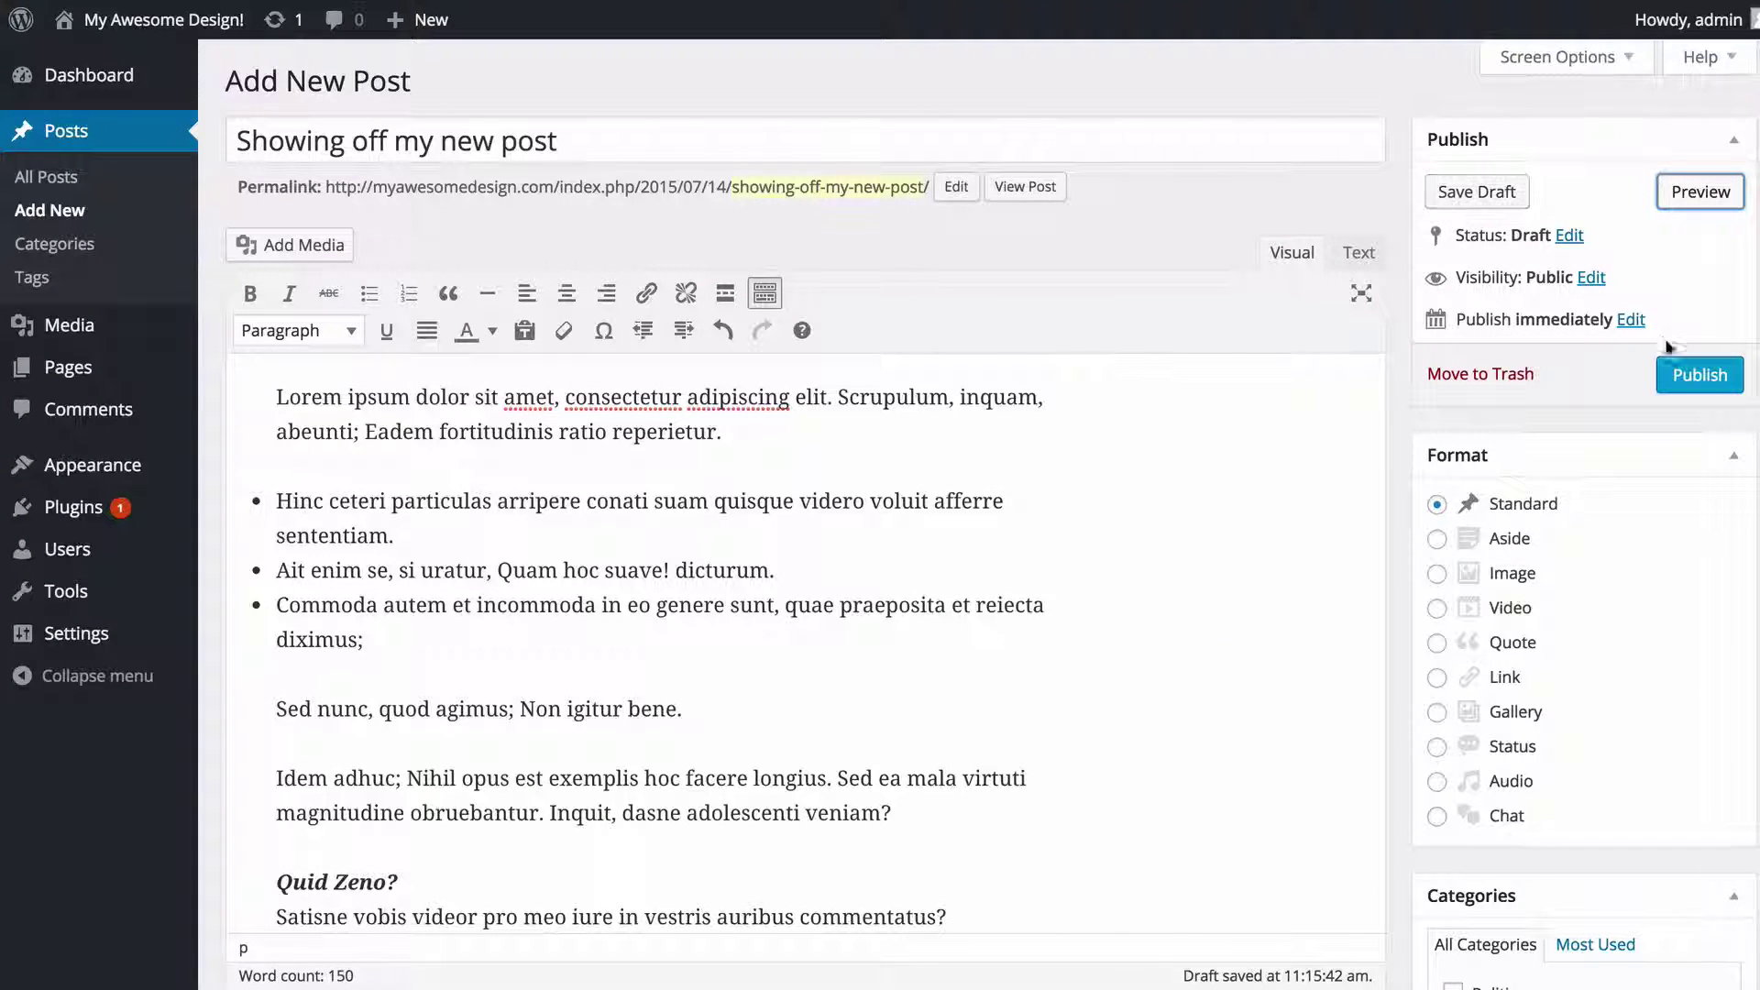
Publish the post and view its live page on the blog.
{"action": "left_click", "coordinate": [1686, 379]}
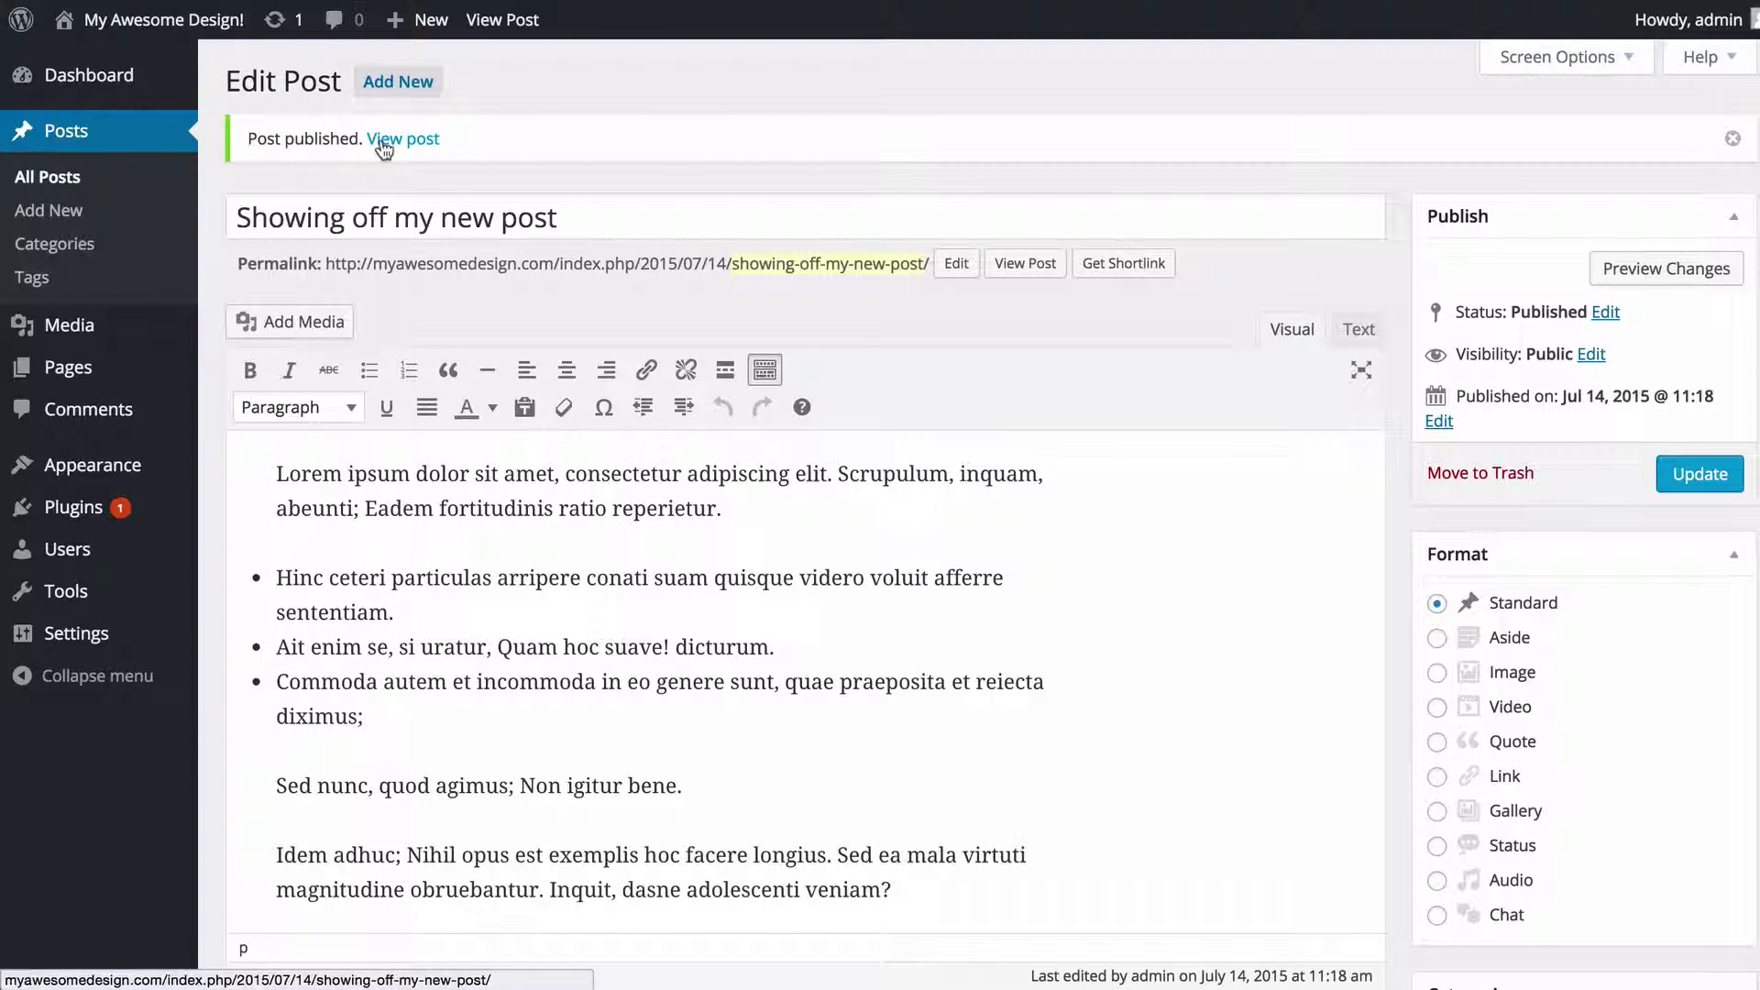
{"action": "left_click", "coordinate": [383, 142]}
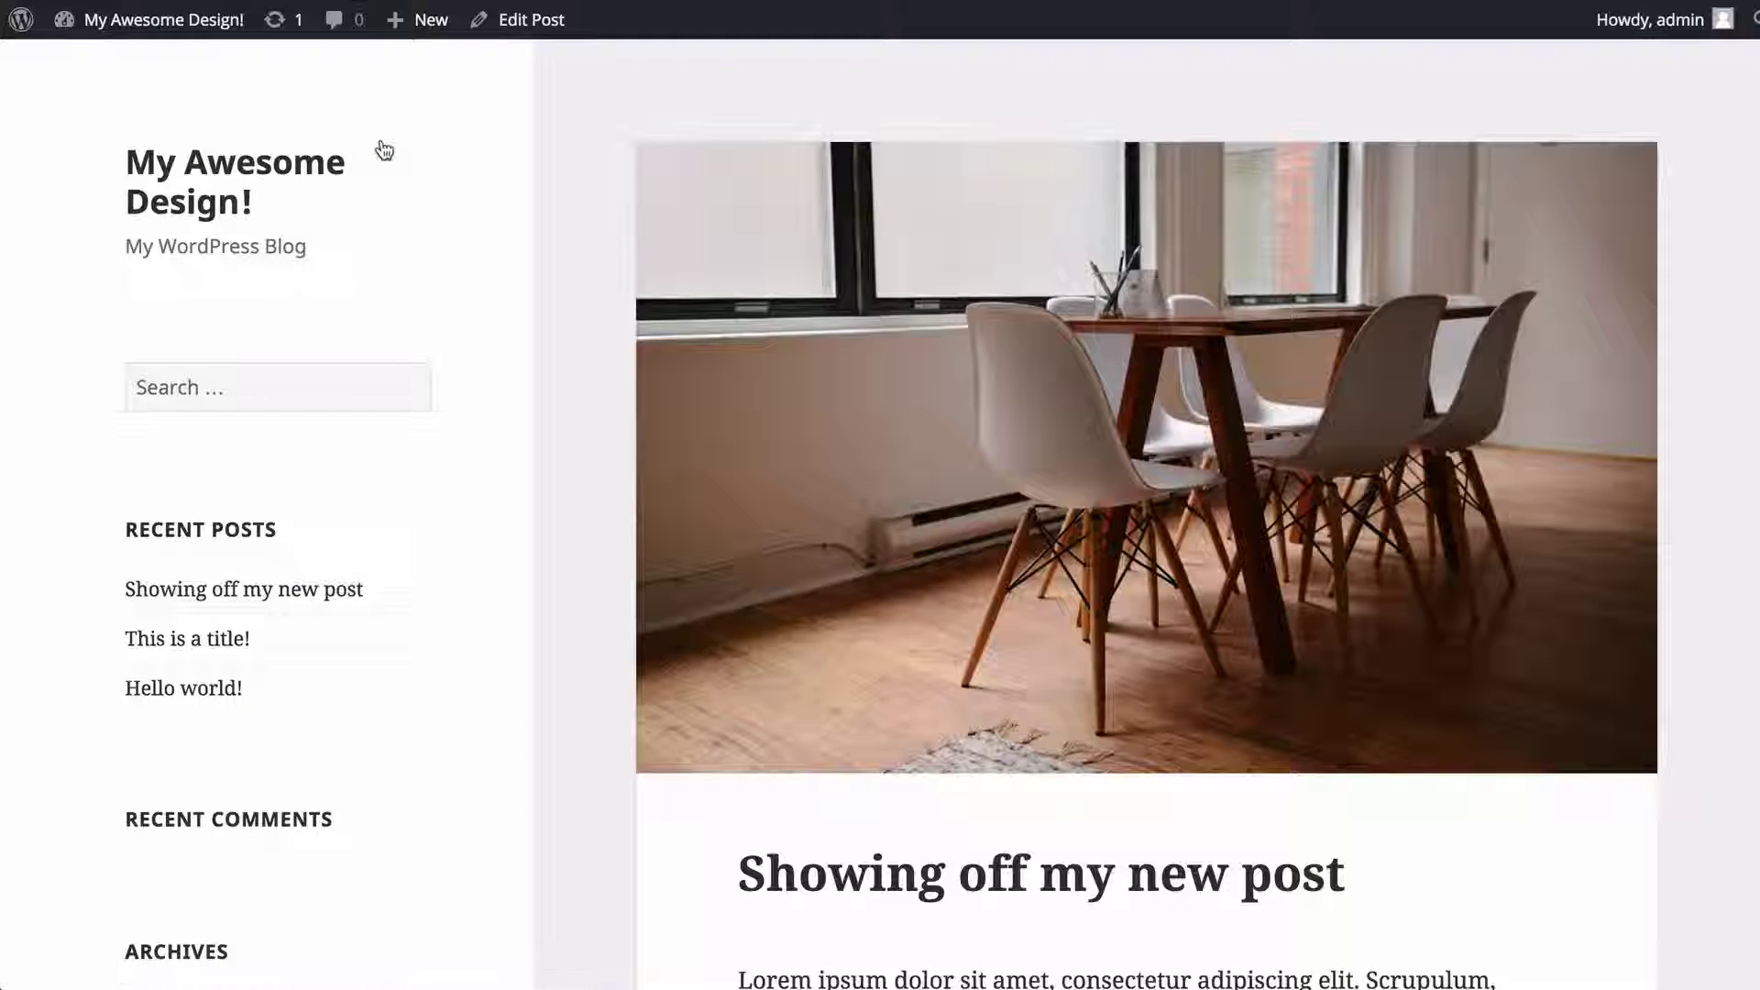